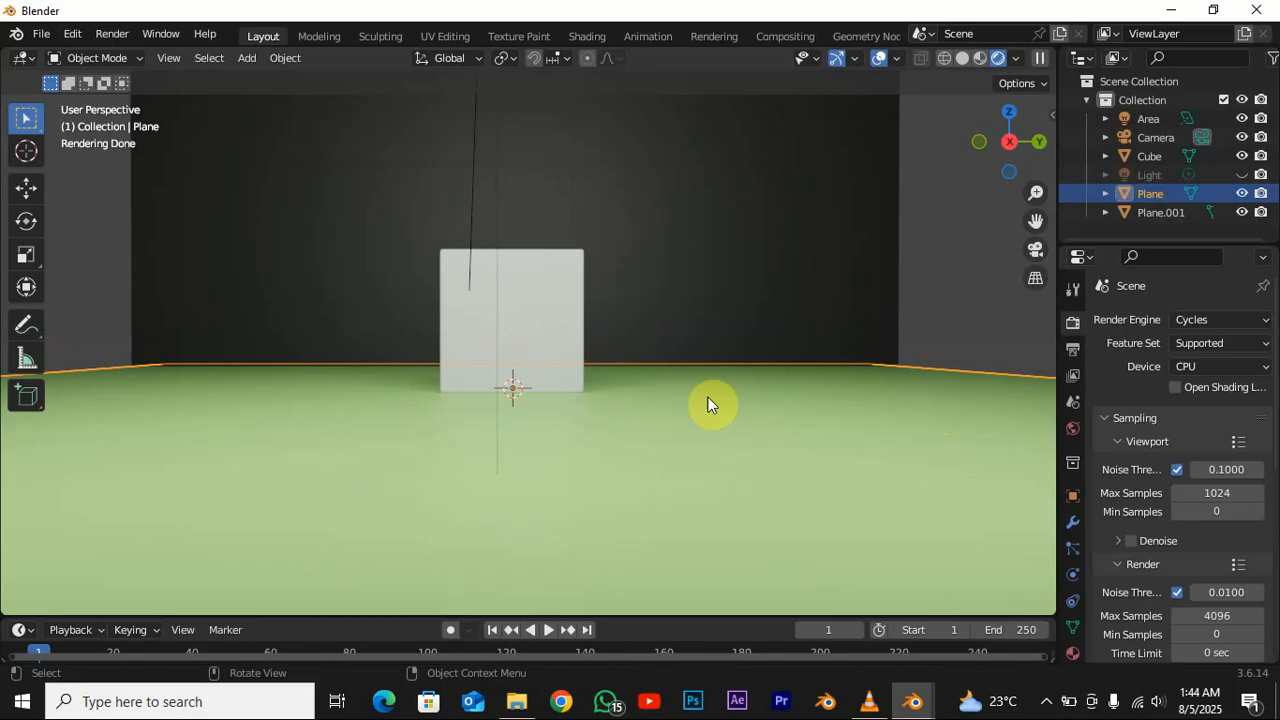
- Select the cube and switch it to Edit Mode
middle_drag(517, 323, 634, 423)
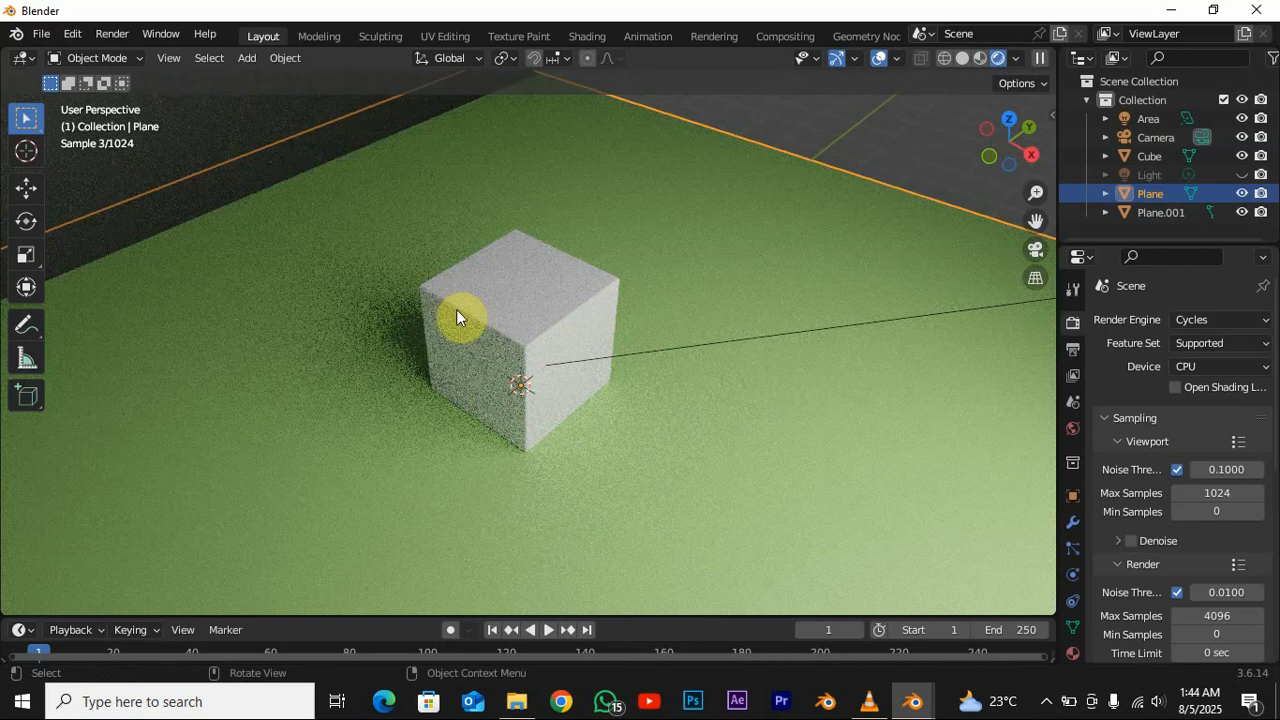
middle_drag(544, 364, 489, 329)
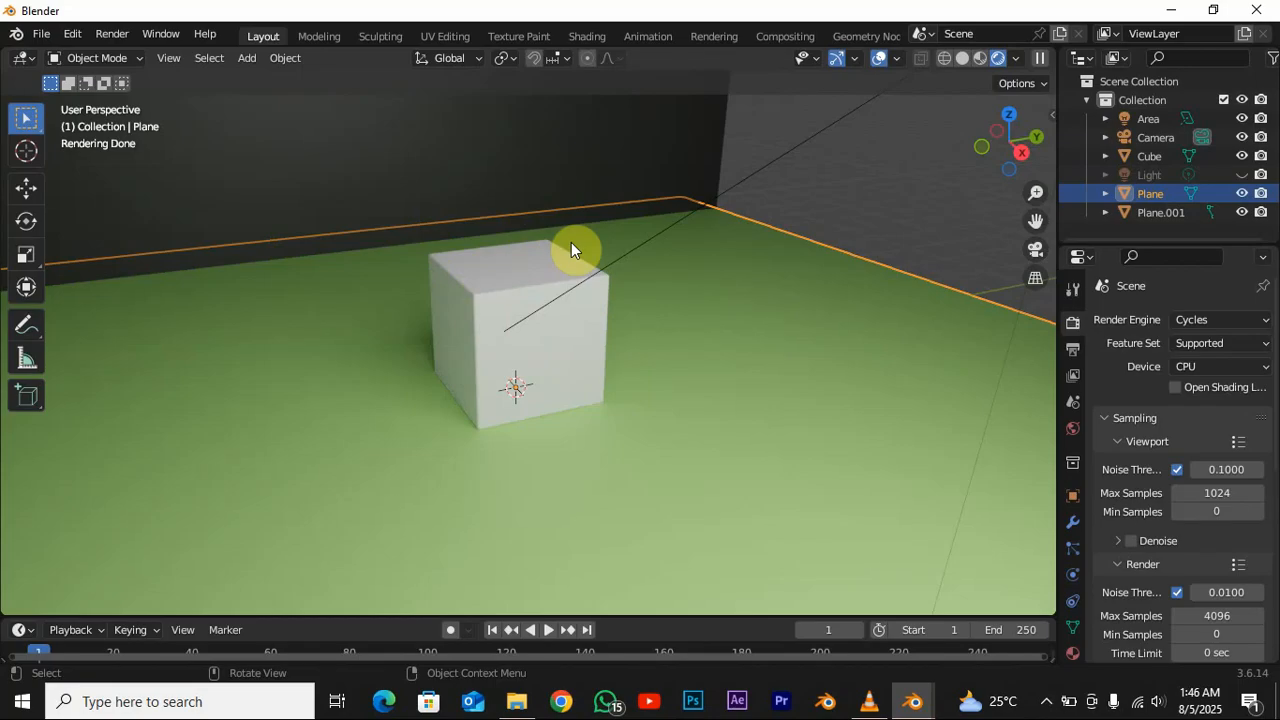
middle_drag(571, 242, 483, 322)
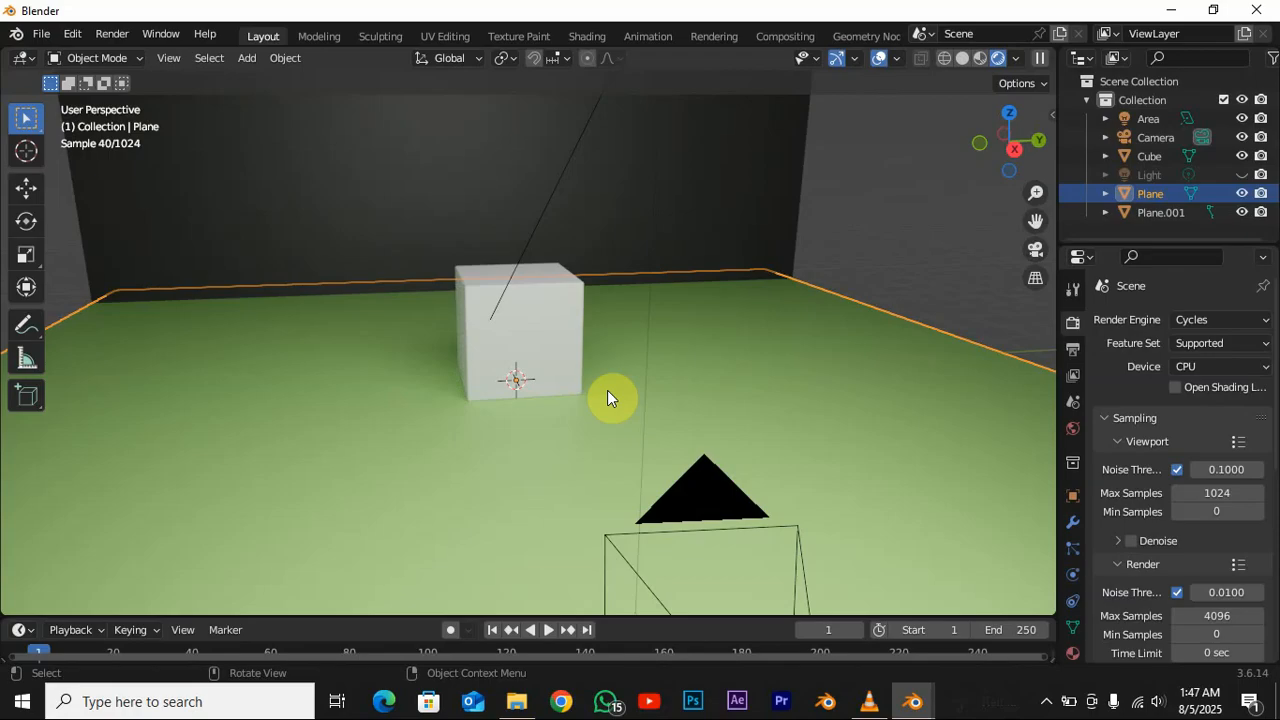
click(531, 318)
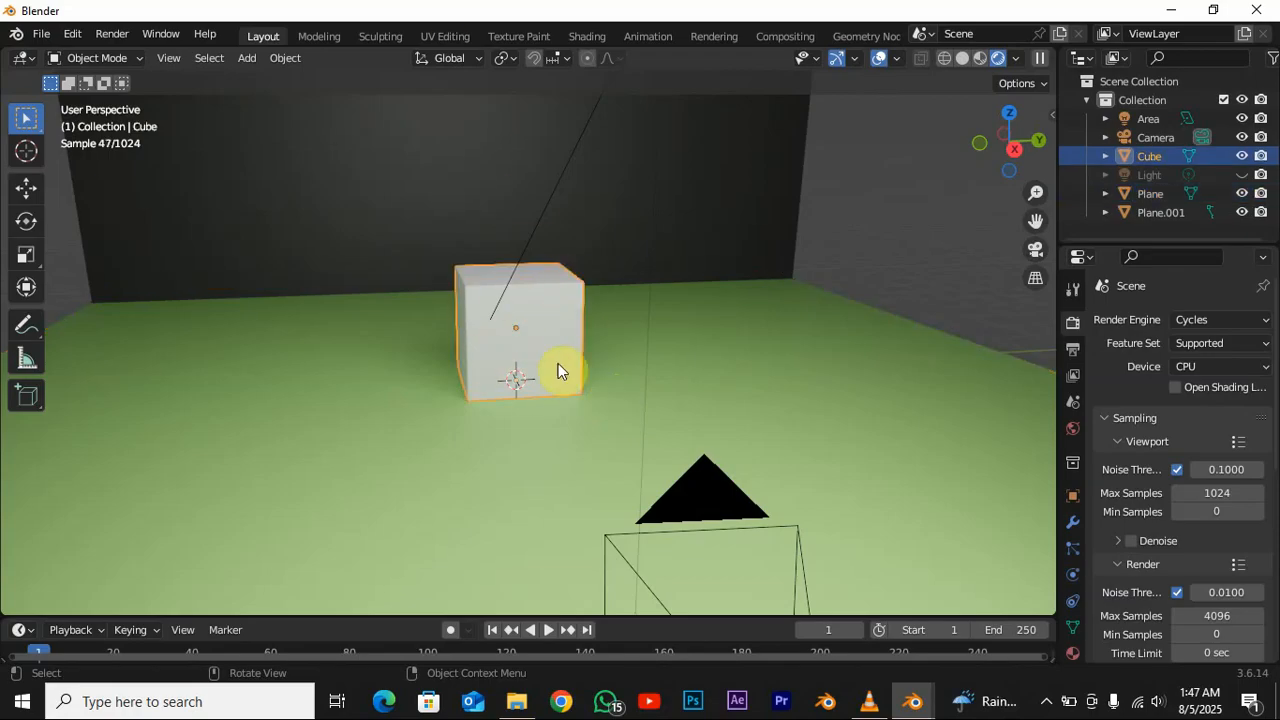
middle_drag(519, 332, 509, 316)
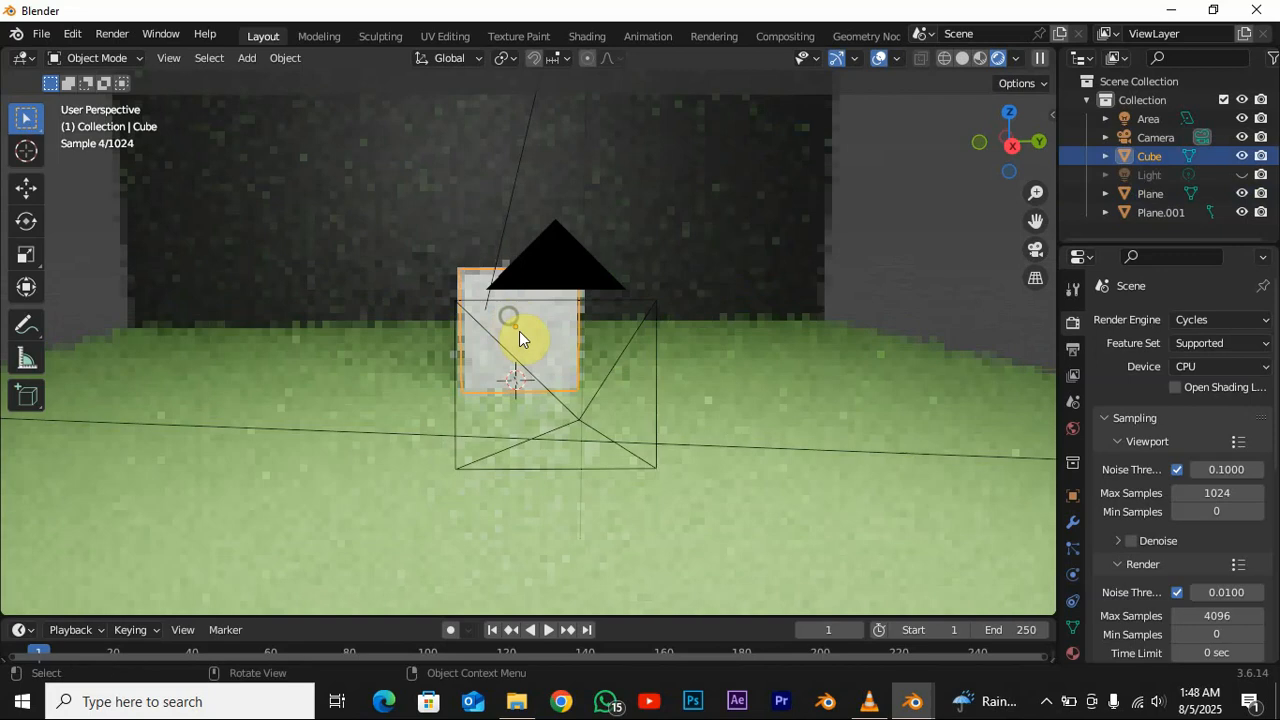
scroll(519, 331, up, 5)
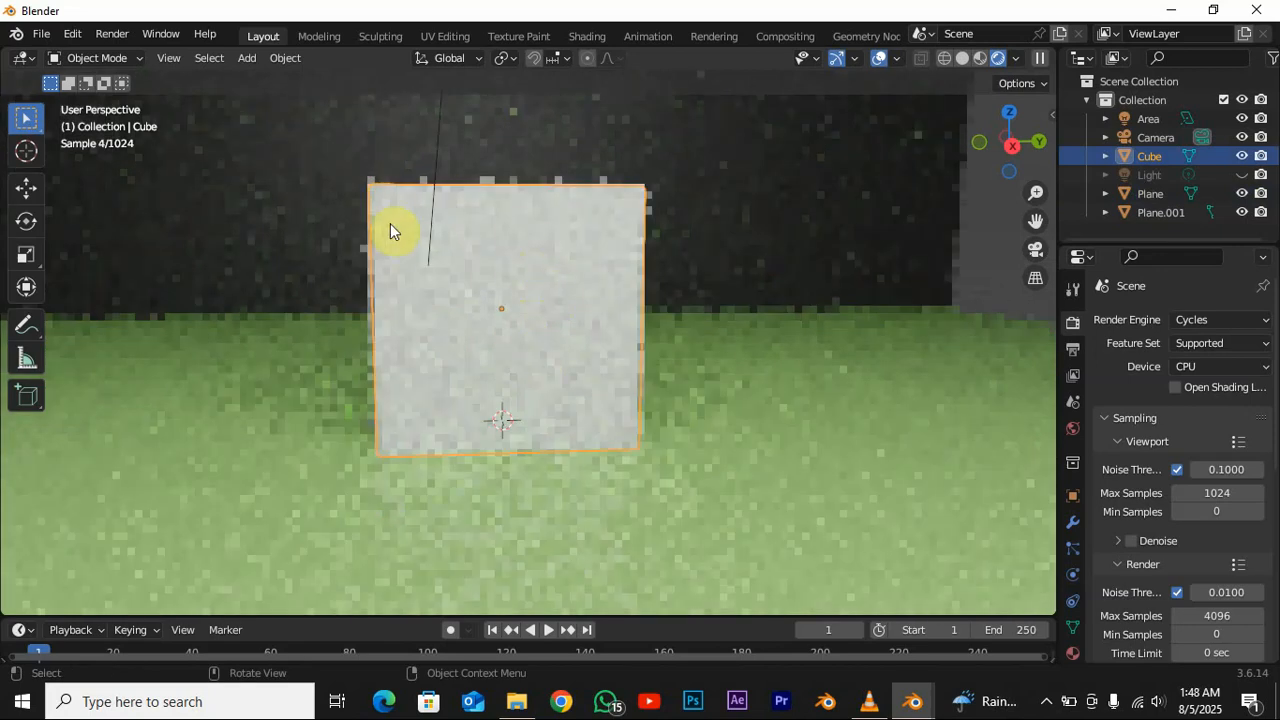
middle_drag(386, 240, 458, 304)
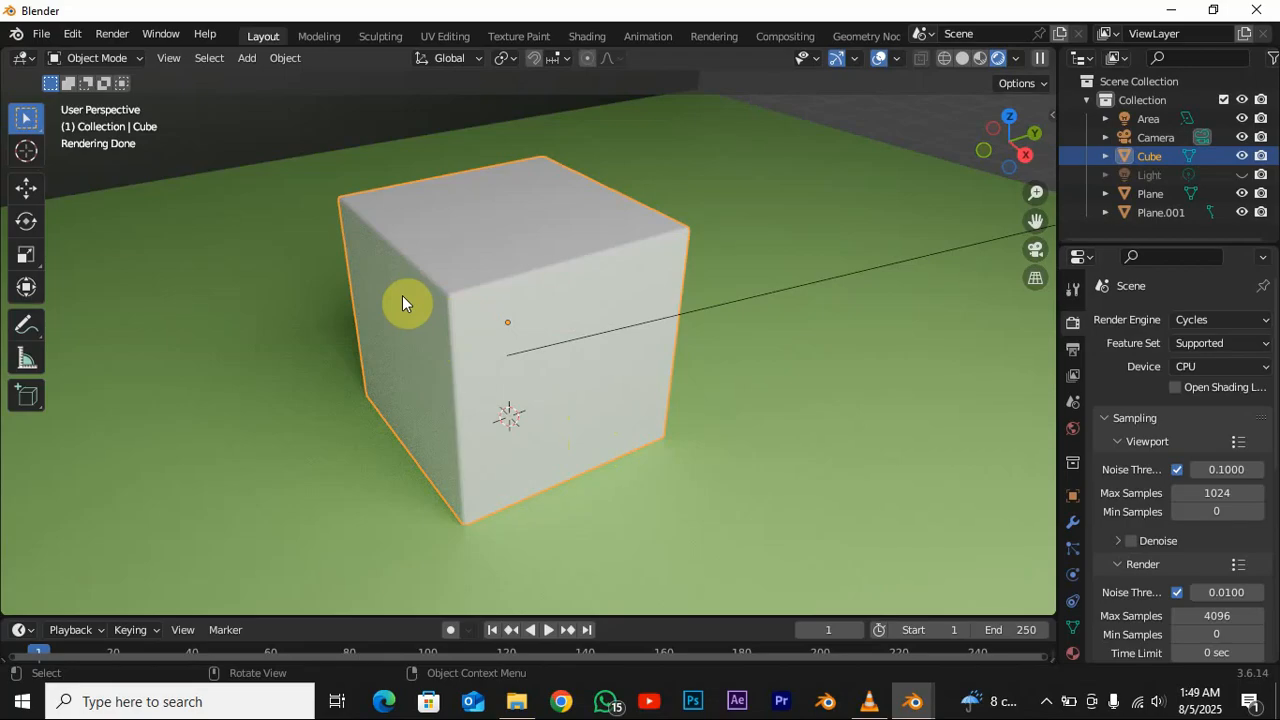
key(Tab)
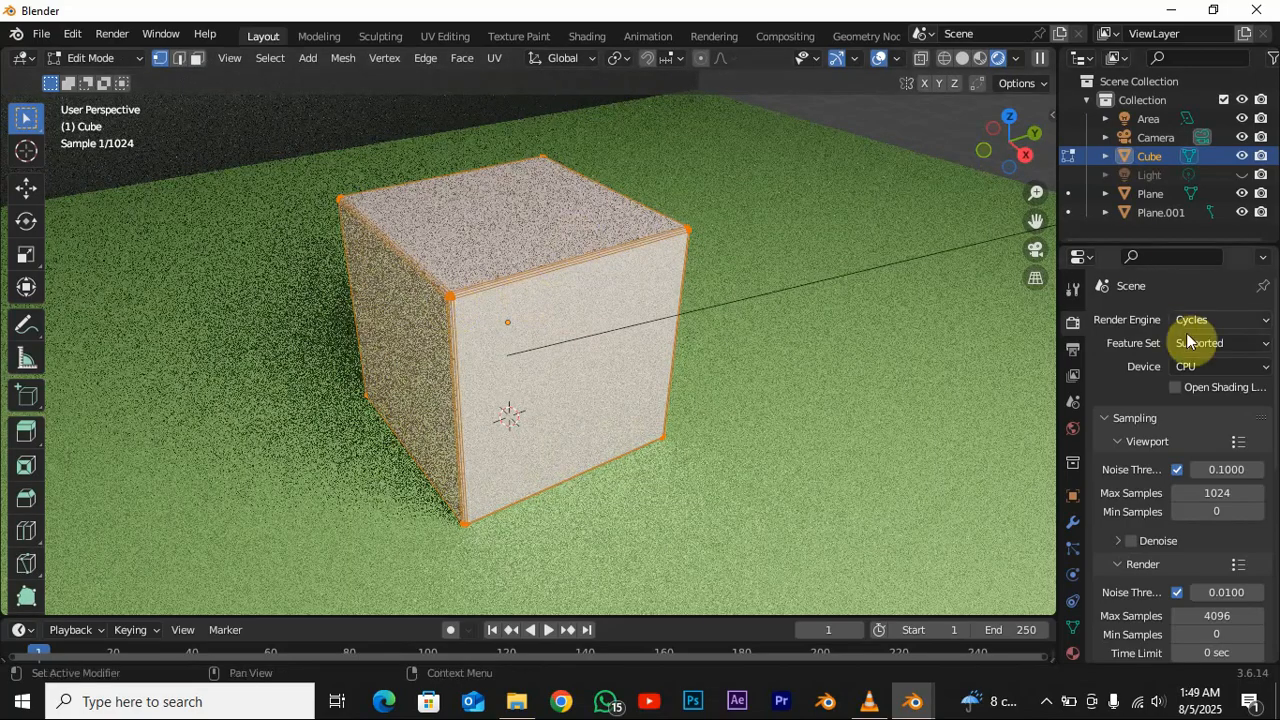
- Set the scene's render engine to Eevee
click(1214, 319)
click(1203, 315)
click(1200, 340)
- Deselect all of the cube's geometry and switch to edge selection
scroll(505, 351, up, 3)
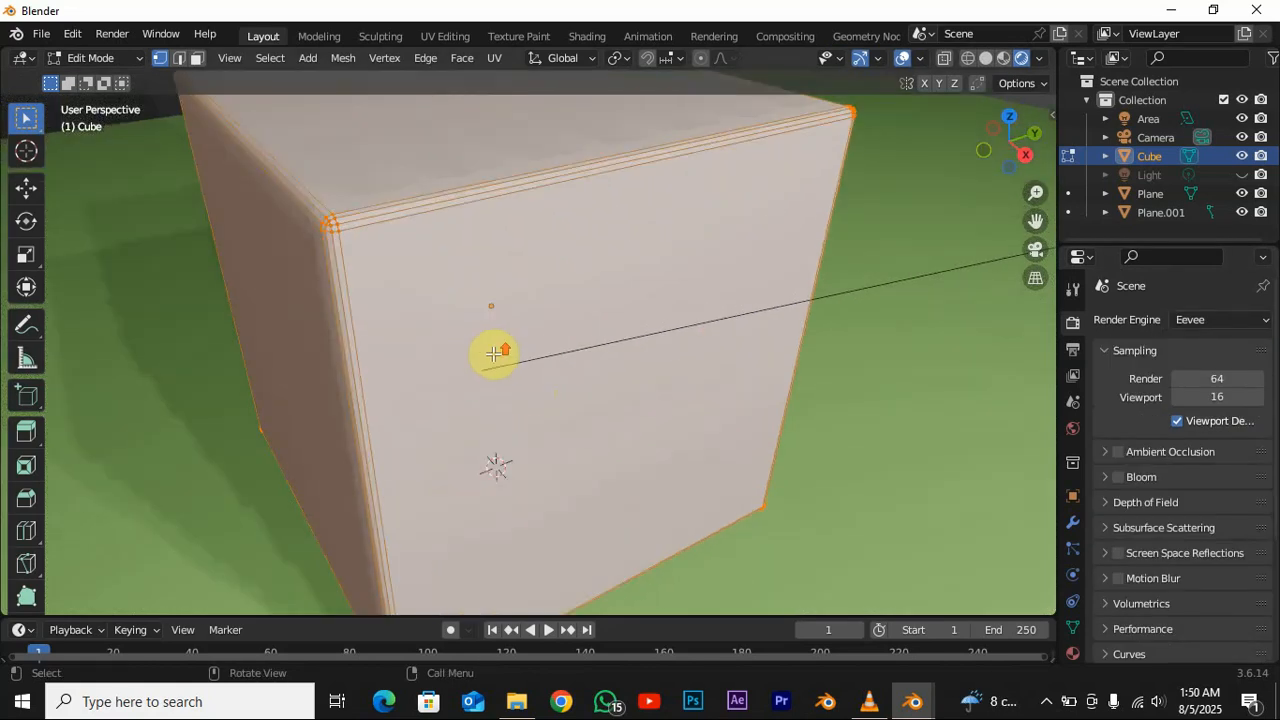
middle_drag(359, 243, 434, 277)
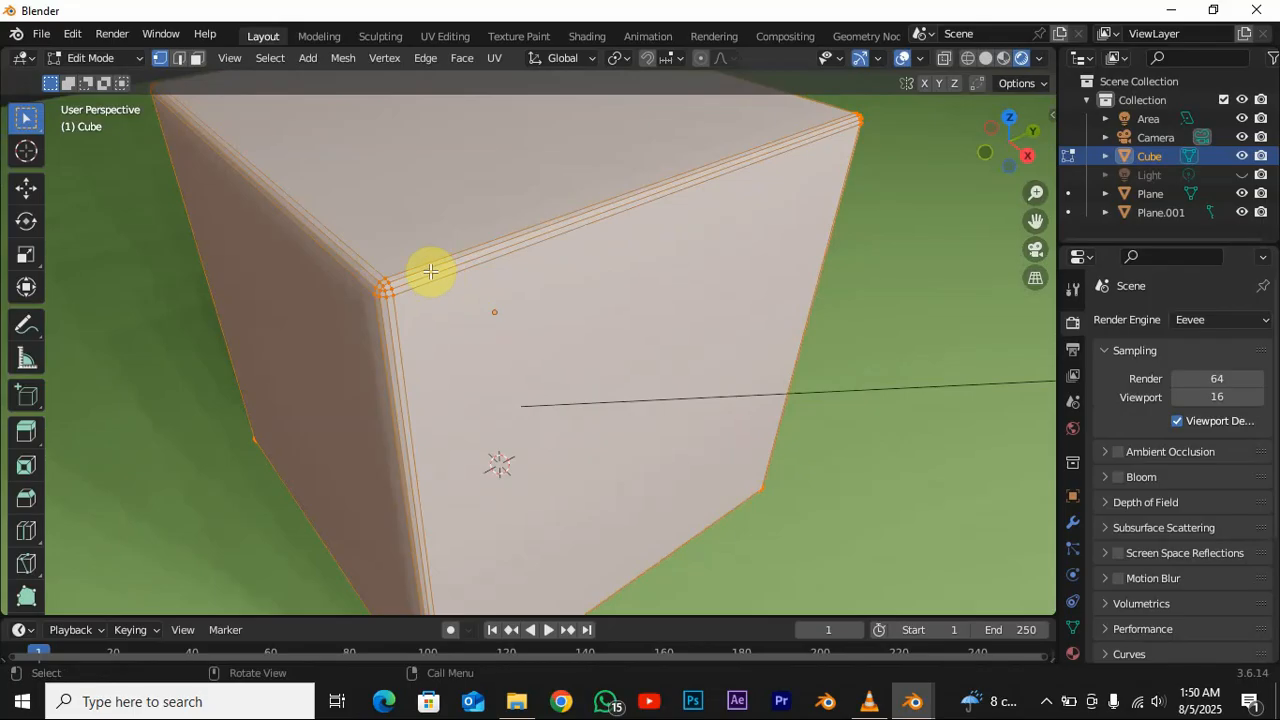
click(895, 270)
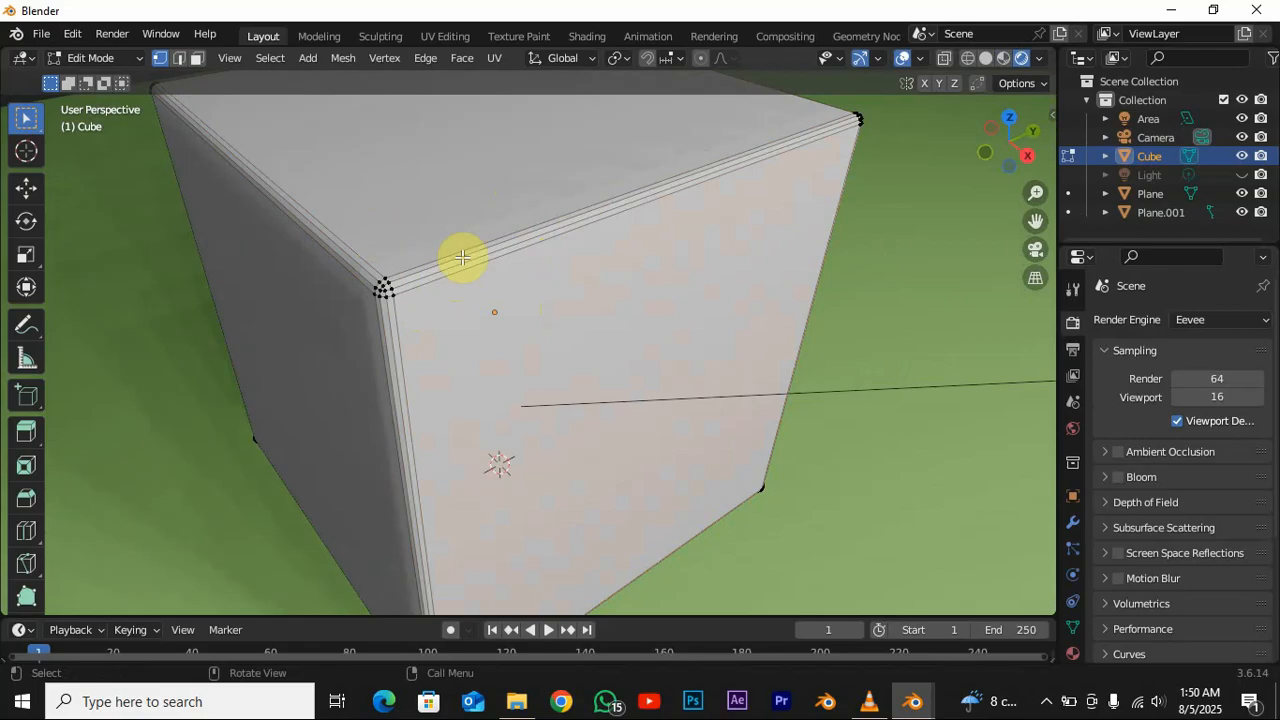
click(177, 60)
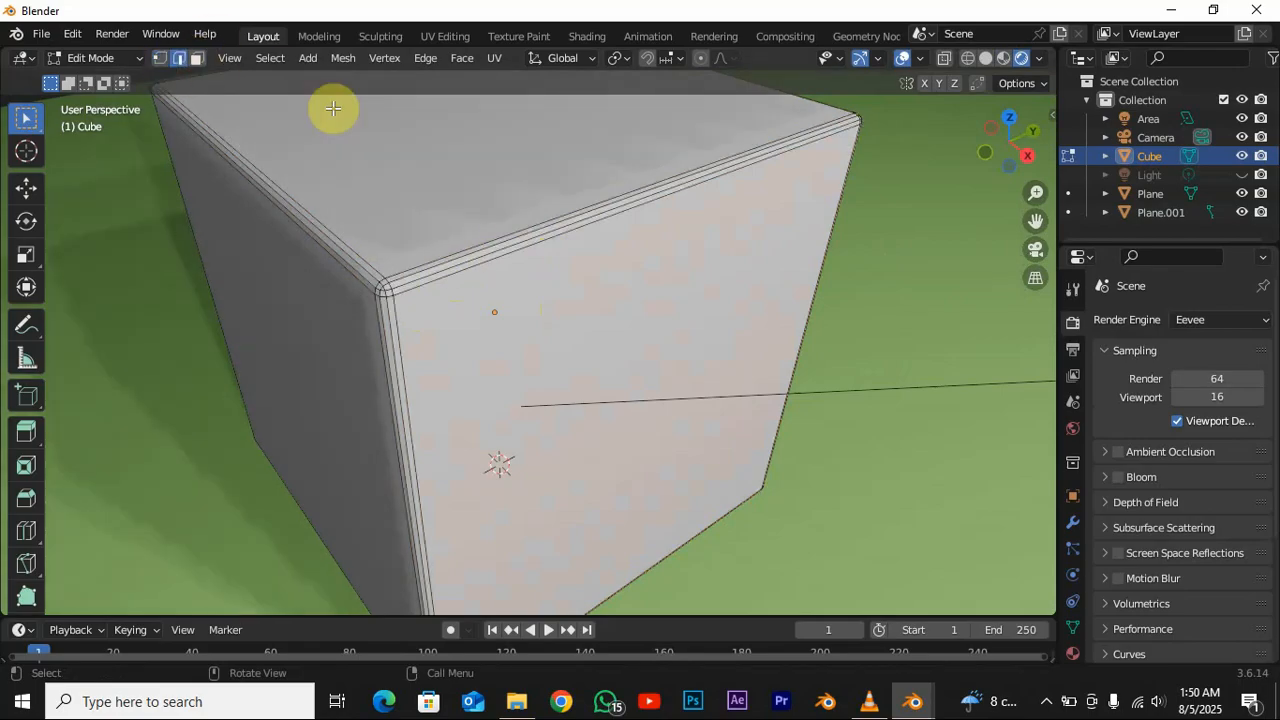
- Mark the two middle edges of the bevel along the cube's top front edge as seams and deselect them
click(469, 251)
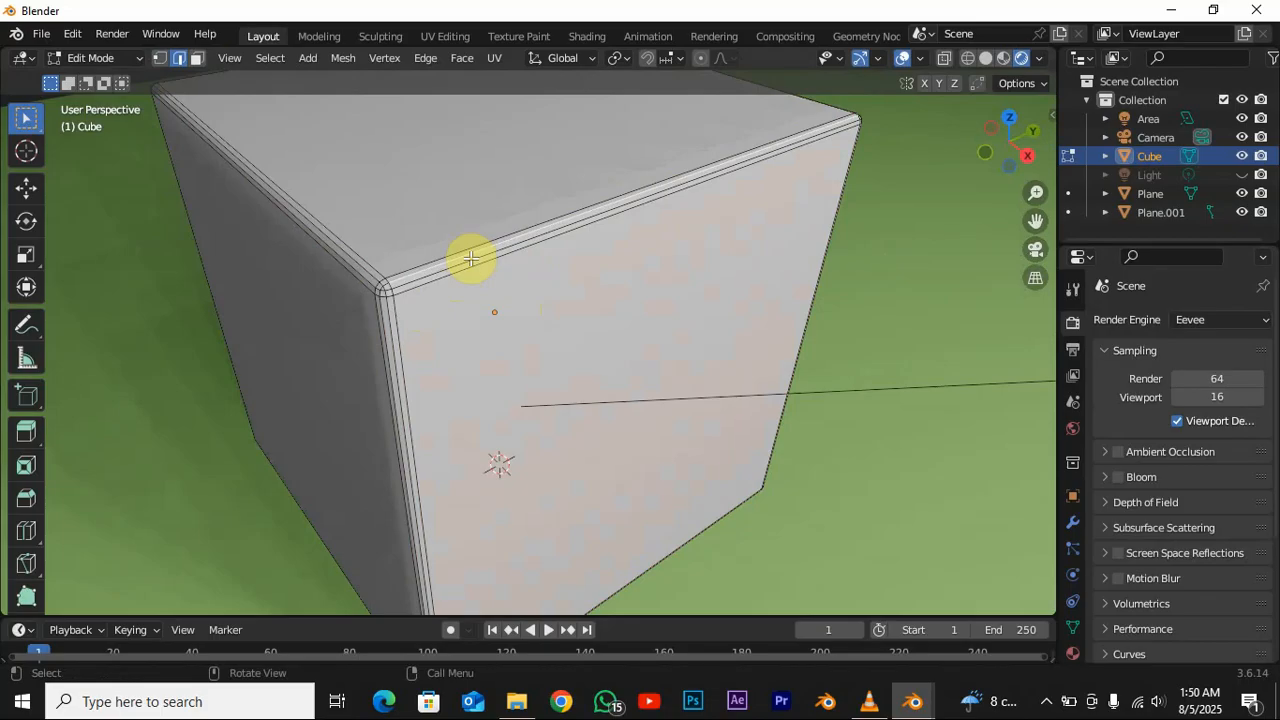
shift+click(470, 258)
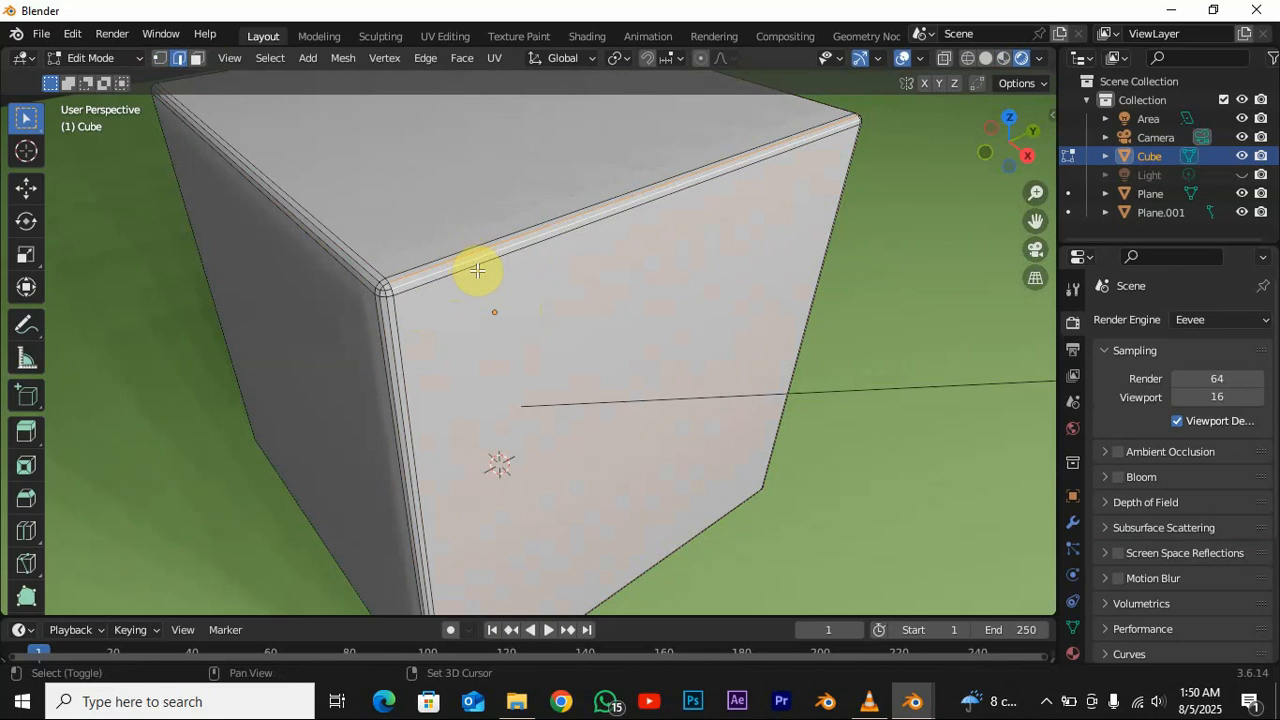
click(441, 57)
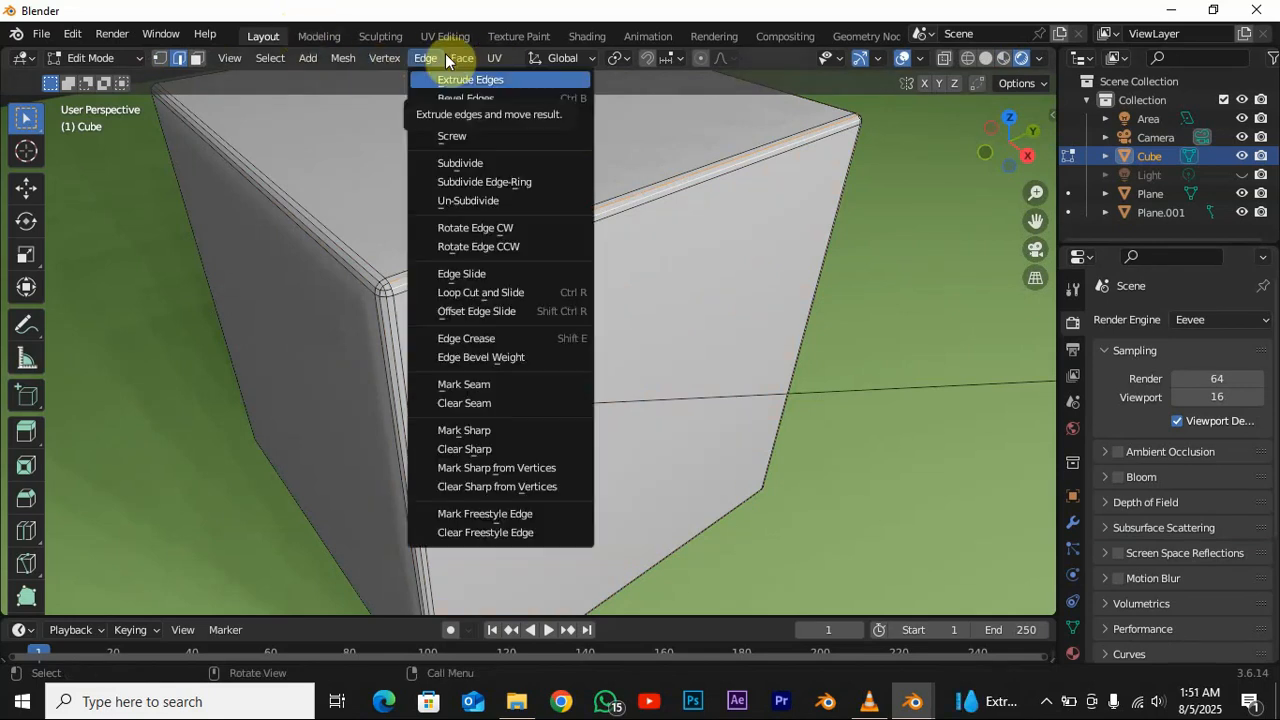
click(501, 383)
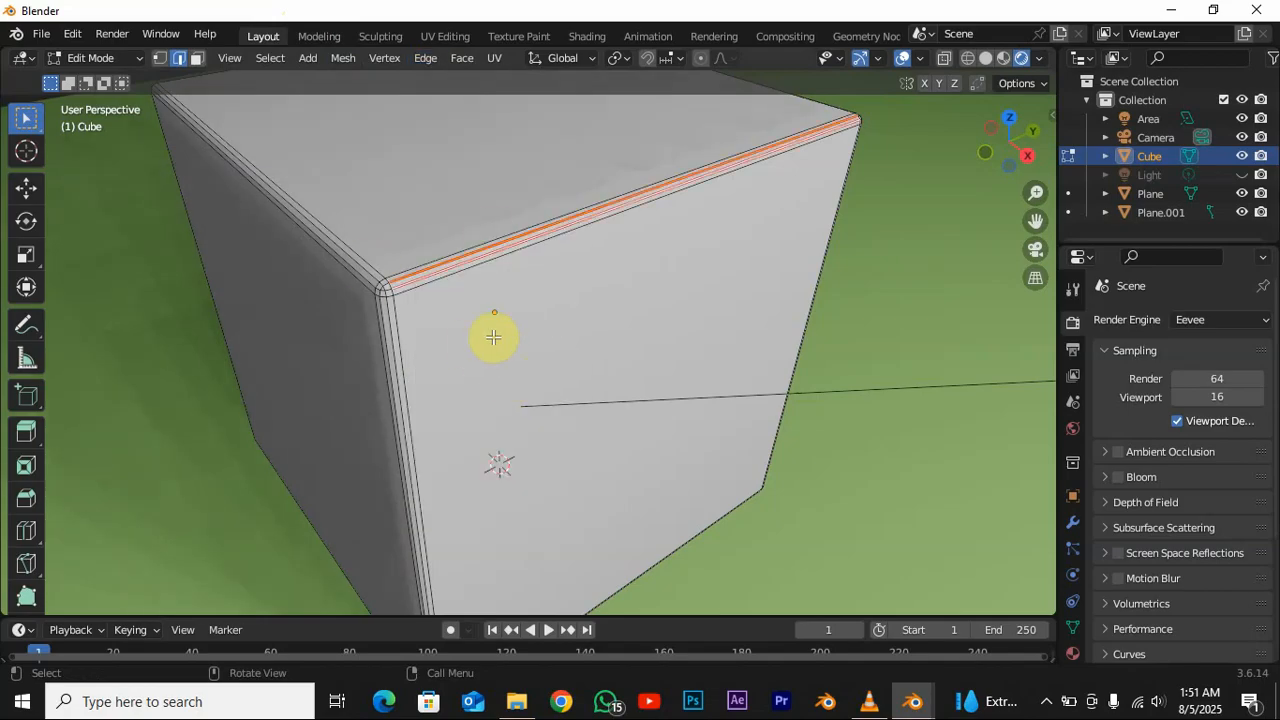
scroll(500, 303, up, 5)
scroll(386, 266, down, 5)
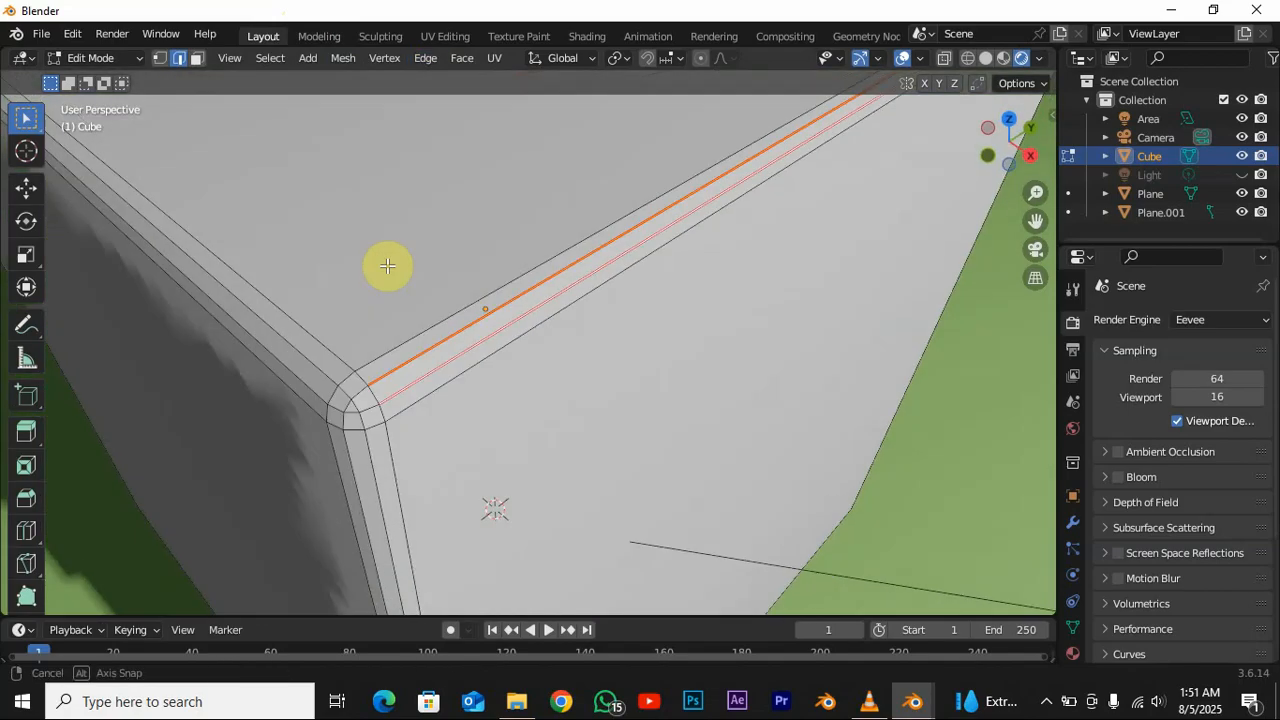
click(655, 423)
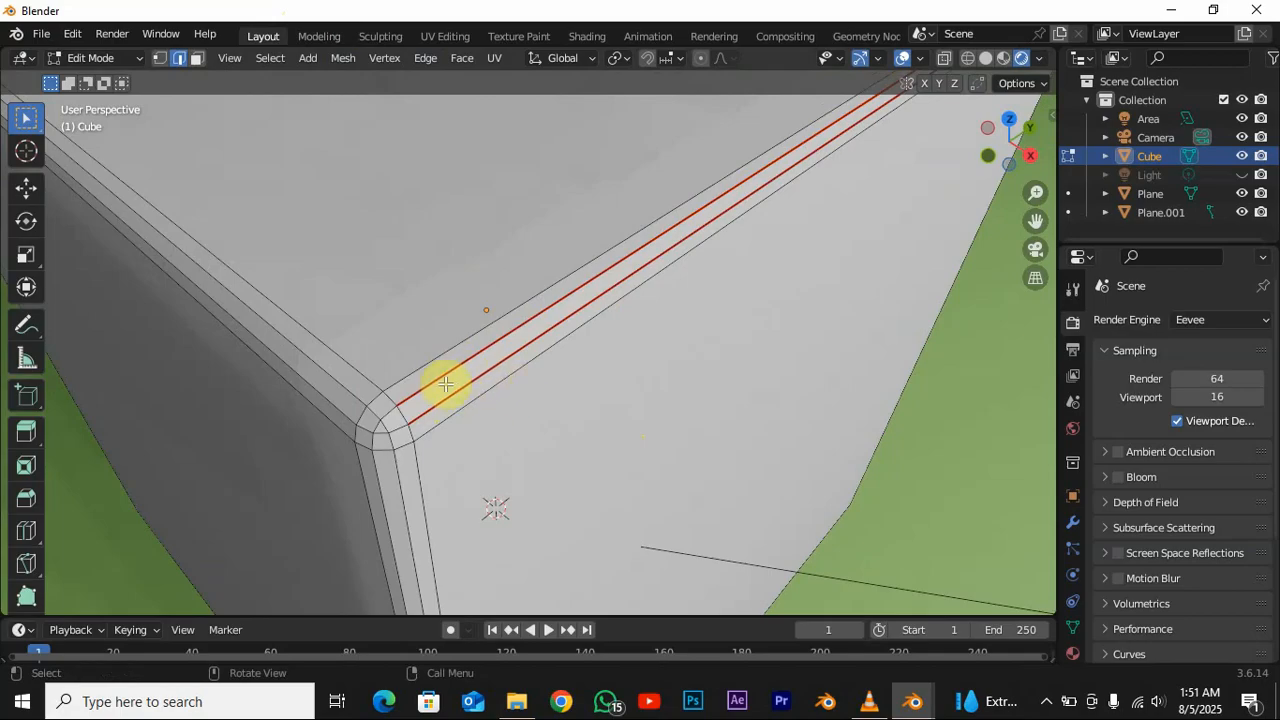
- Select the two middle edges of the bevel on the cube's near vertical corner
mouse_move(459, 388)
middle_down()
mouse_move(429, 391)
mouse_move(461, 397)
mouse_move(389, 354)
mouse_move(420, 391)
mouse_move(457, 374)
middle_up()
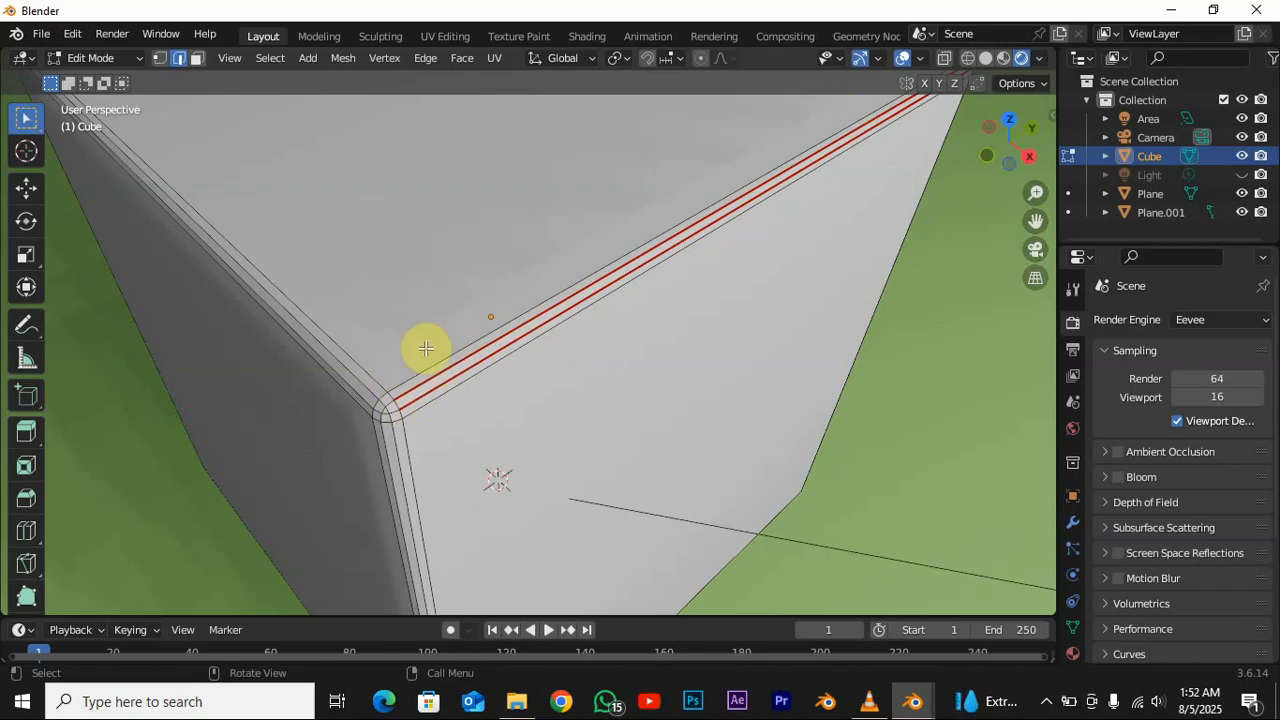
middle_drag(417, 429, 422, 393)
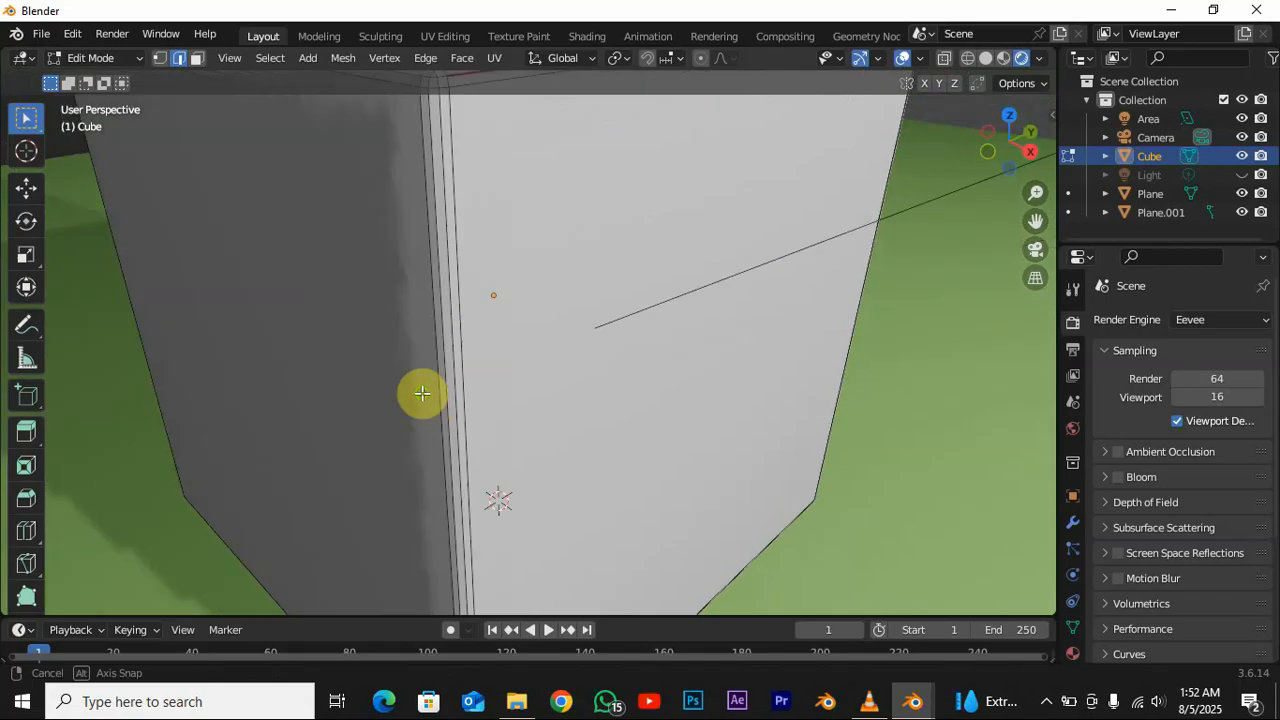
shift+click(439, 207)
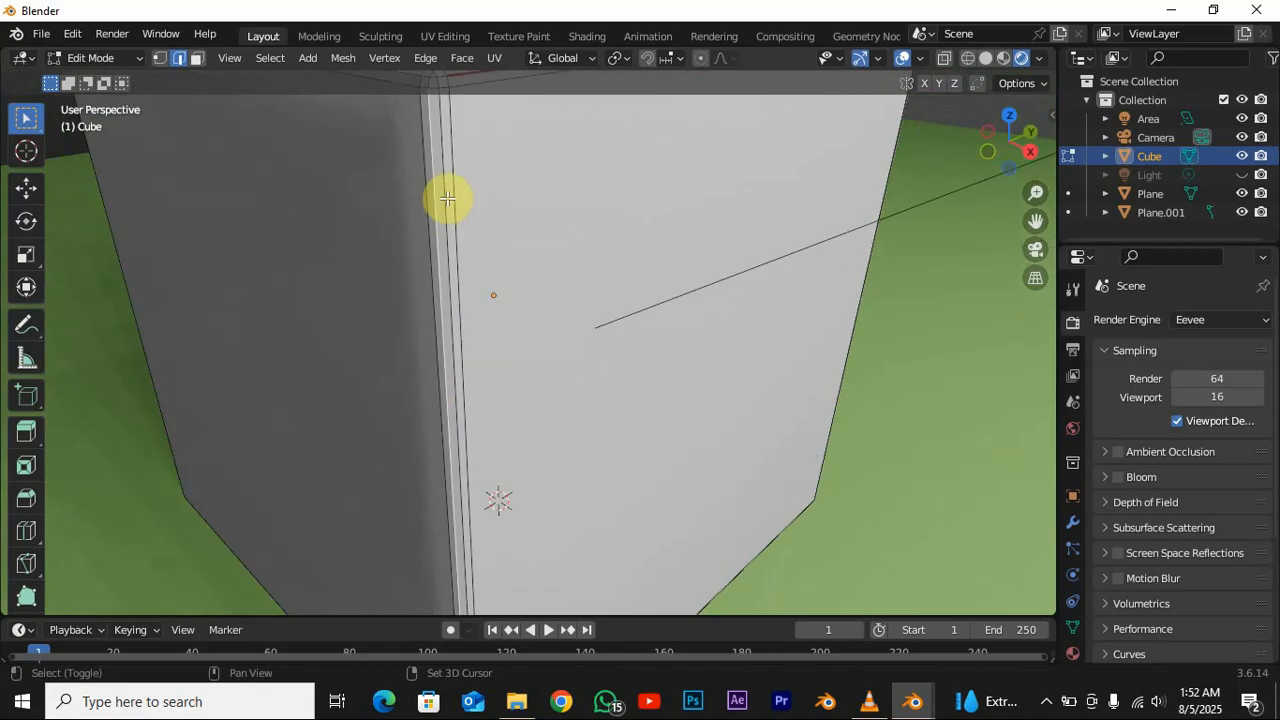
shift+click(444, 196)
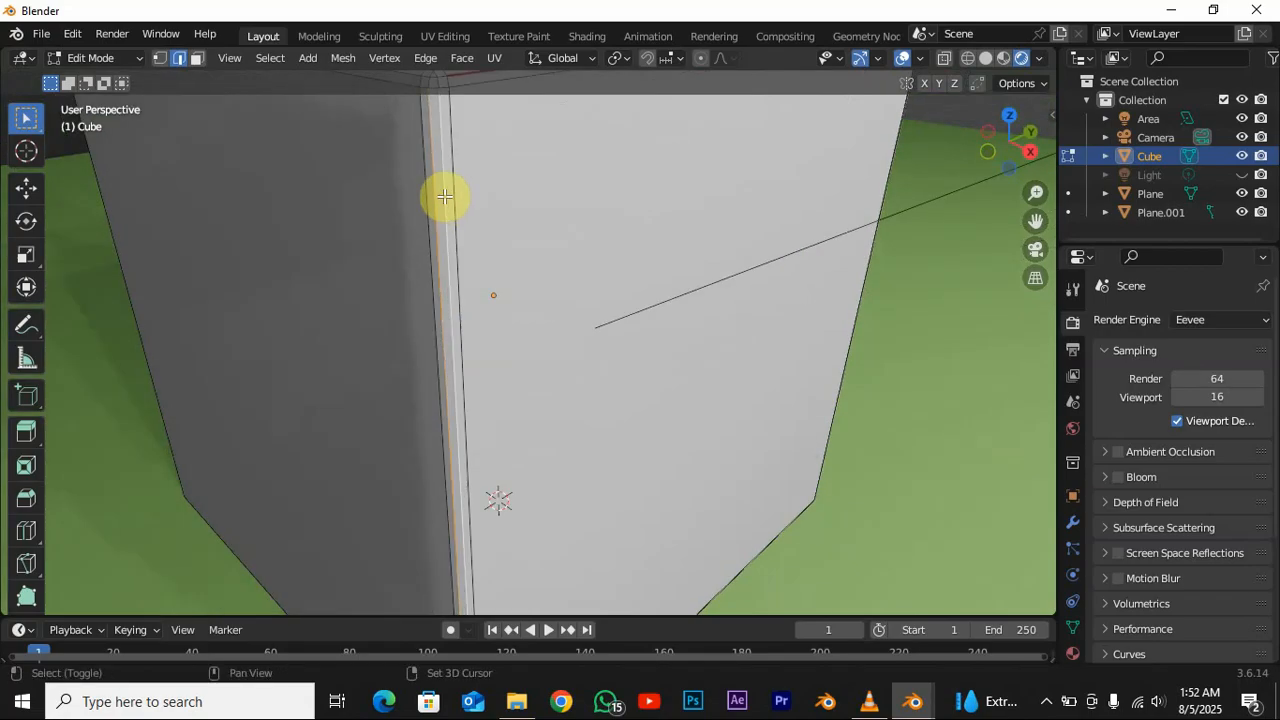
click(419, 61)
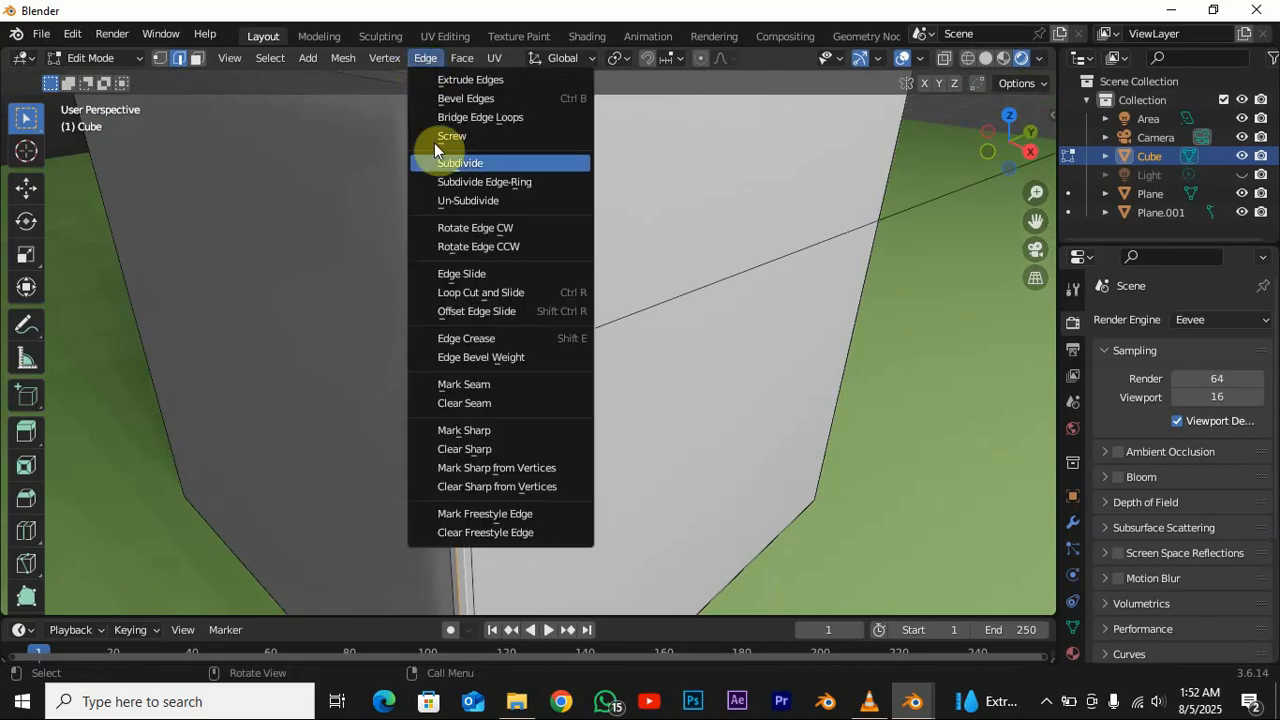
click(440, 432)
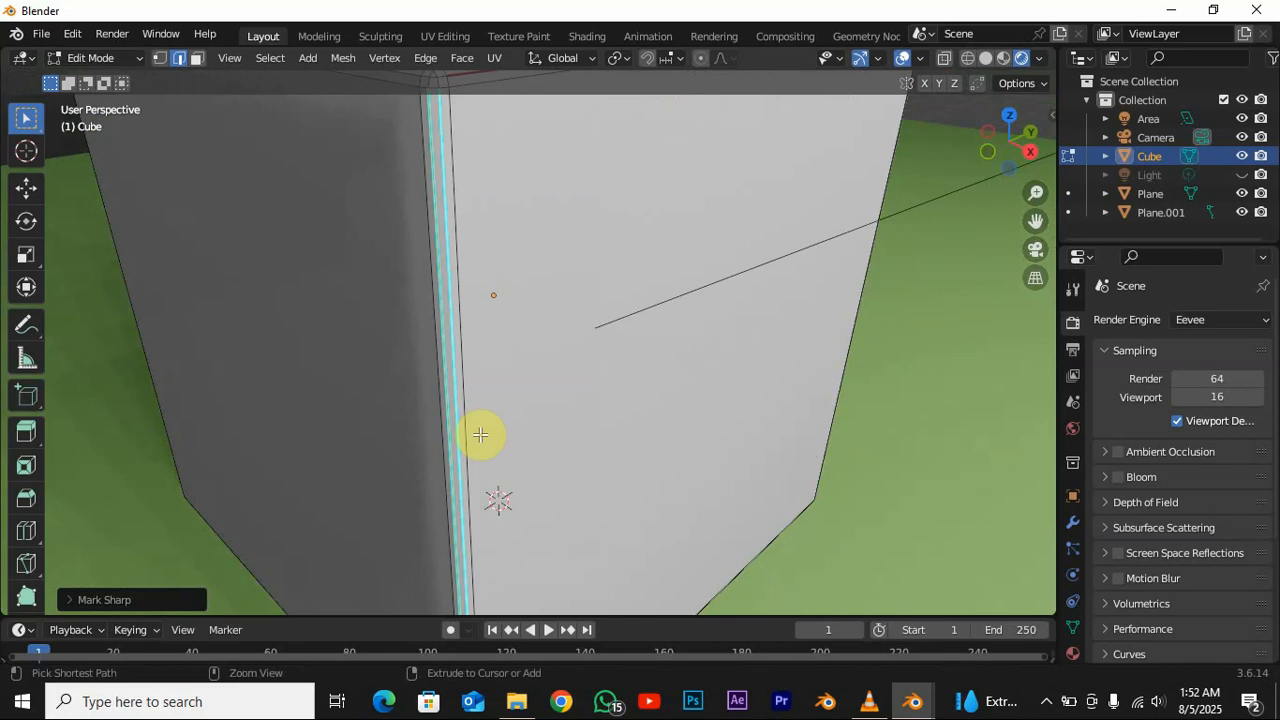
key(ctrl+z)
- Mark the selected vertical corner edges as seams
click(433, 58)
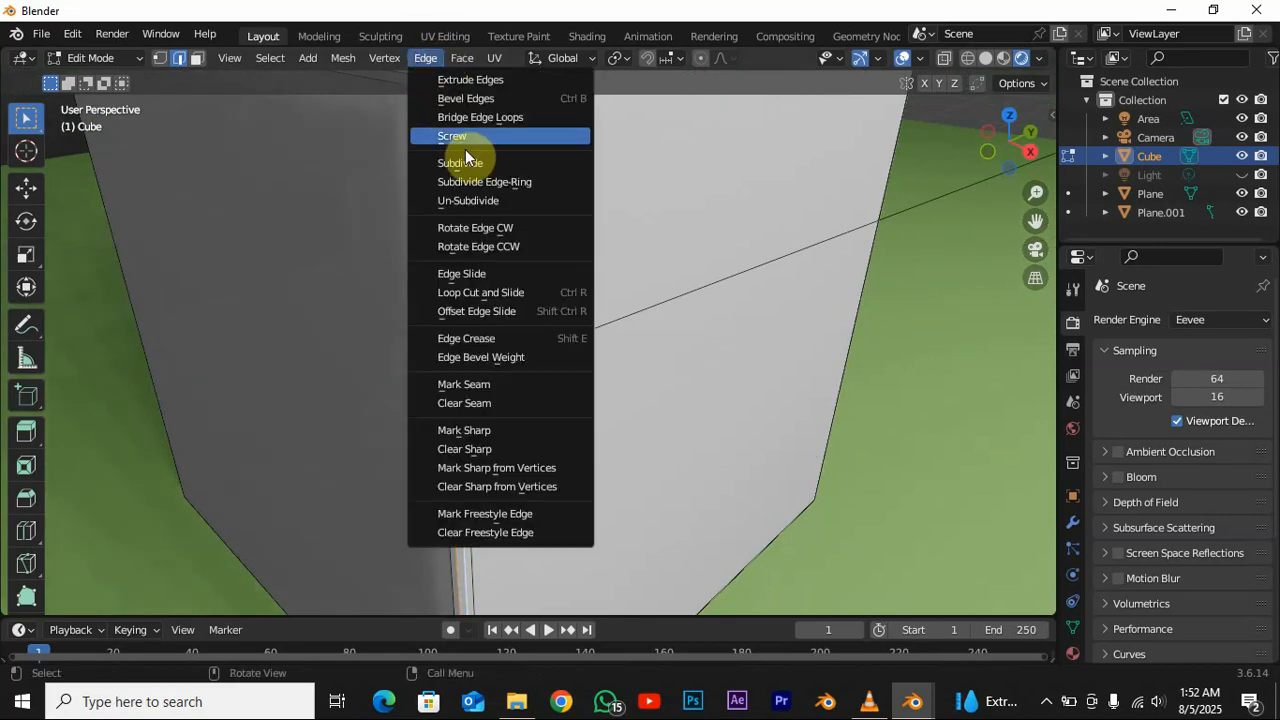
click(464, 385)
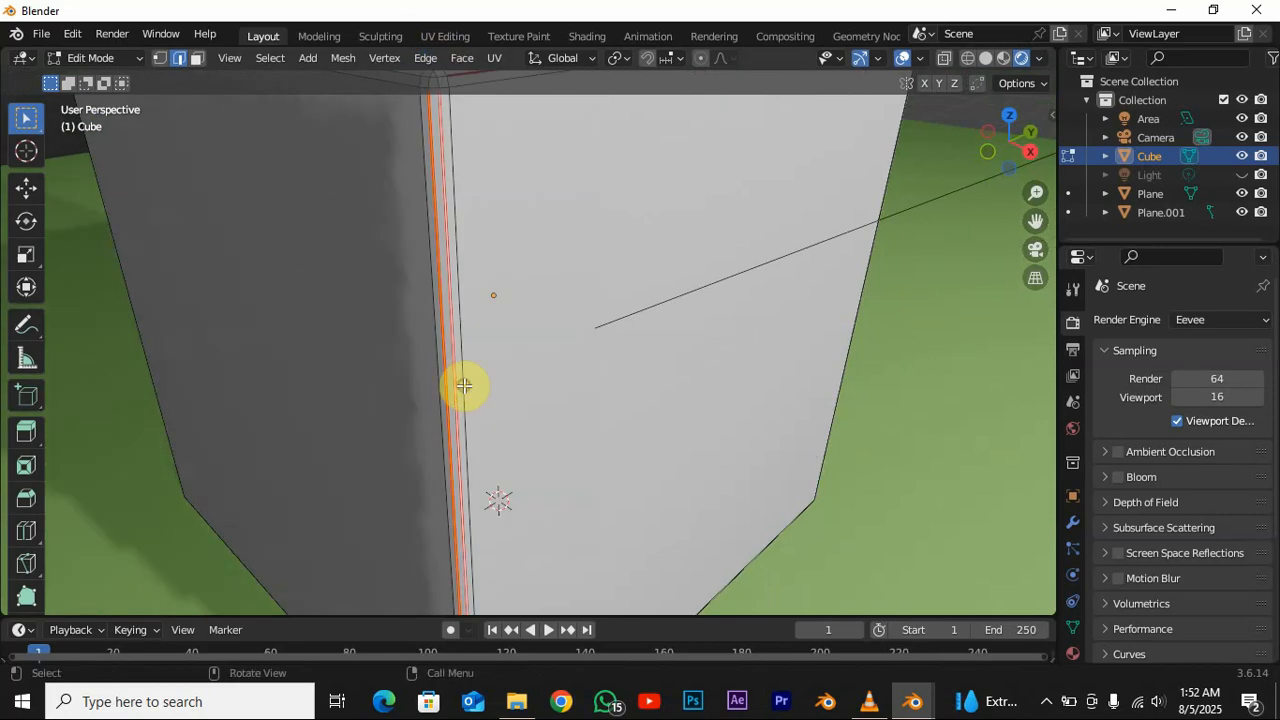
- Mark the middle bevel edges of the vertical corner at the other end of the light front face as seams
scroll(437, 380, down, 5)
middle_drag(514, 280, 451, 262)
scroll(451, 262, up, 5)
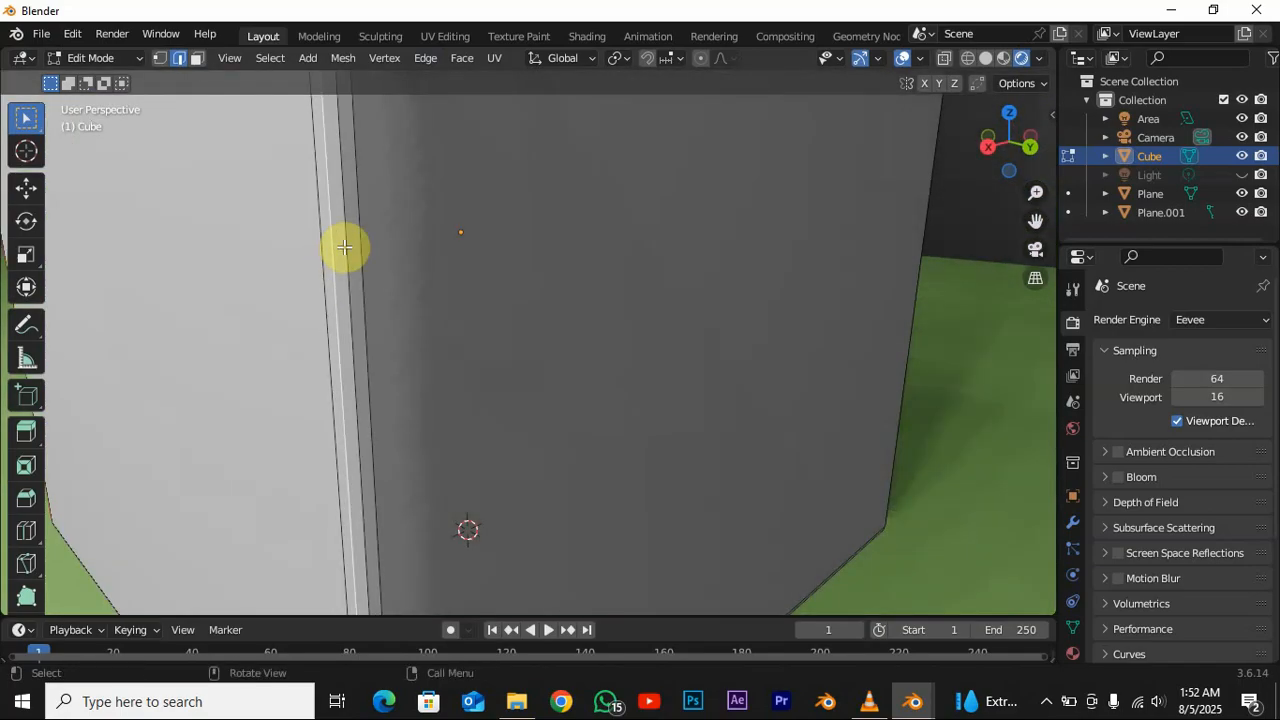
shift+click(344, 247)
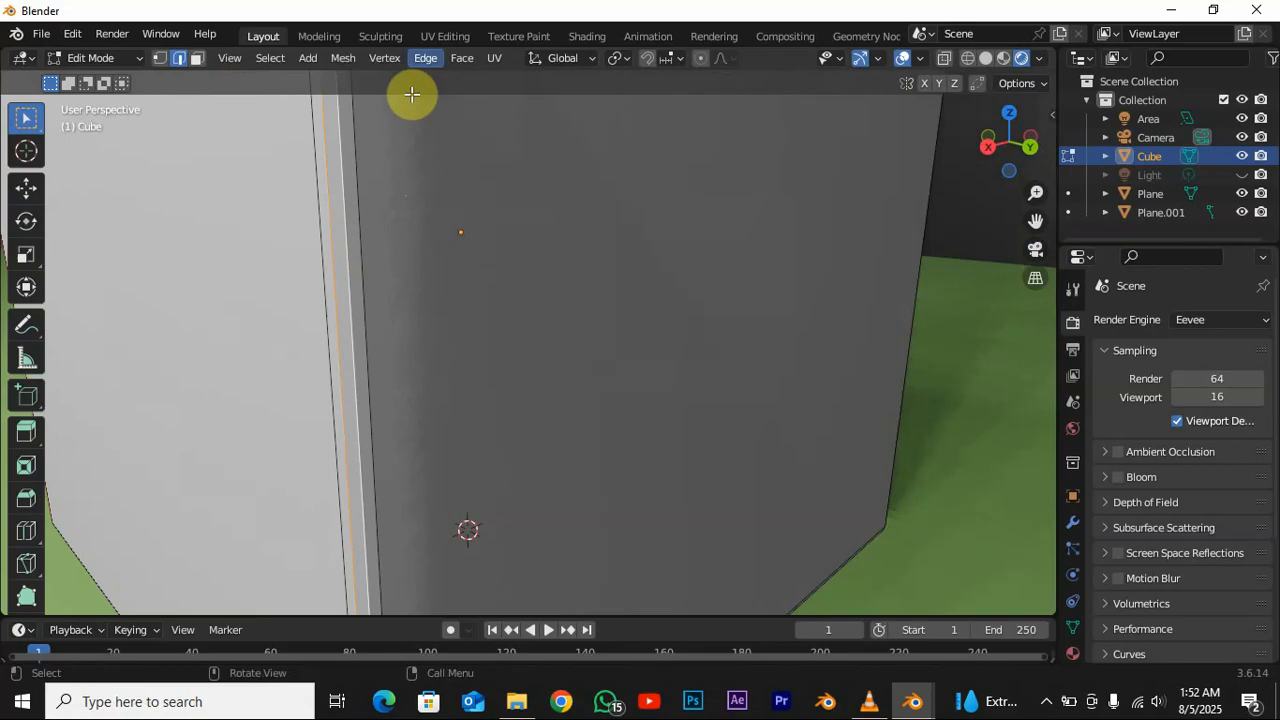
click(418, 58)
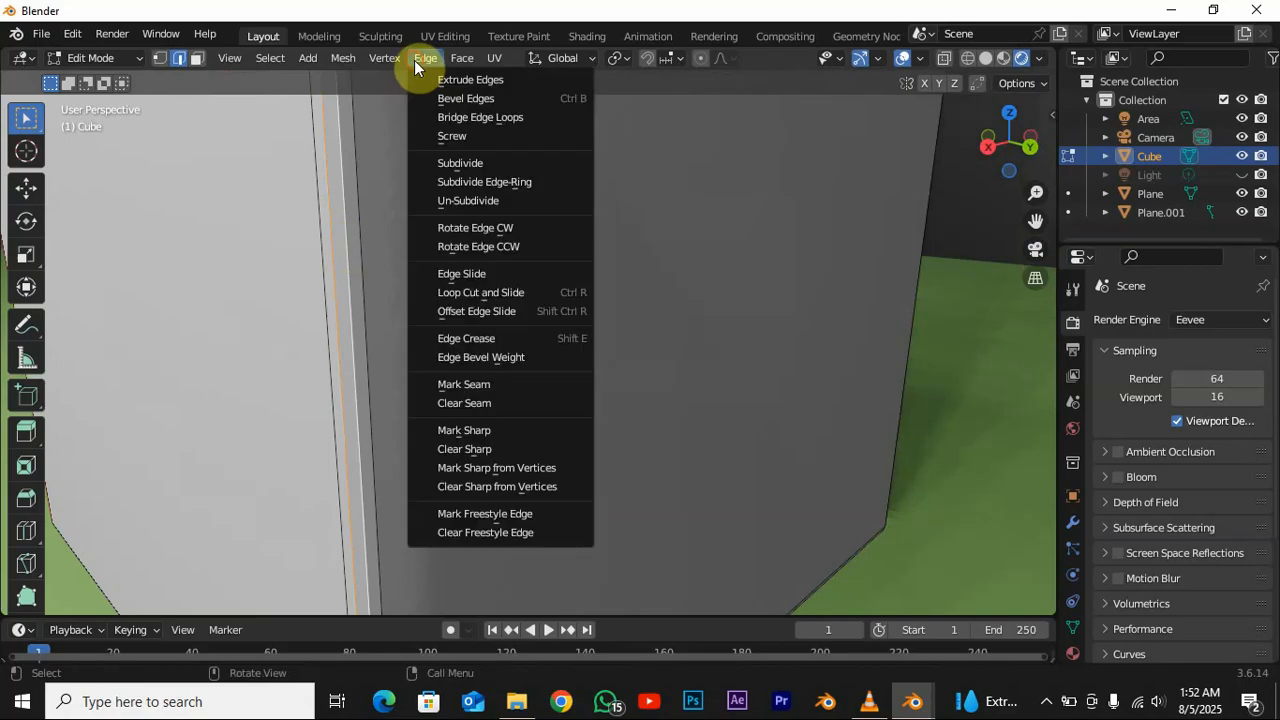
click(449, 384)
- Mark the middle bevel edges along the bottom of the cube's shaded side as seams
scroll(538, 372, down, 2)
middle_drag(538, 372, 425, 413)
click(568, 305)
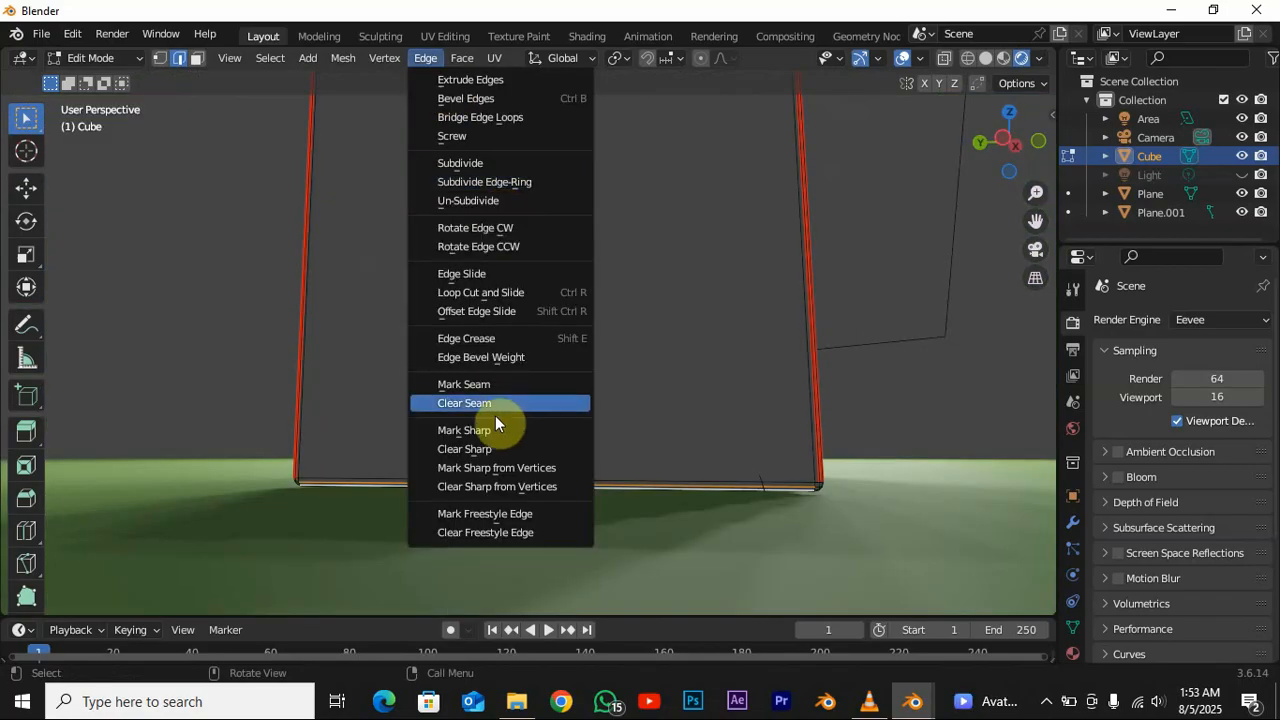
click(493, 384)
- Unwrap the cube's UVs using the marked seams and check the seams around the cube
middle_drag(638, 414, 680, 243)
scroll(658, 264, down, 2)
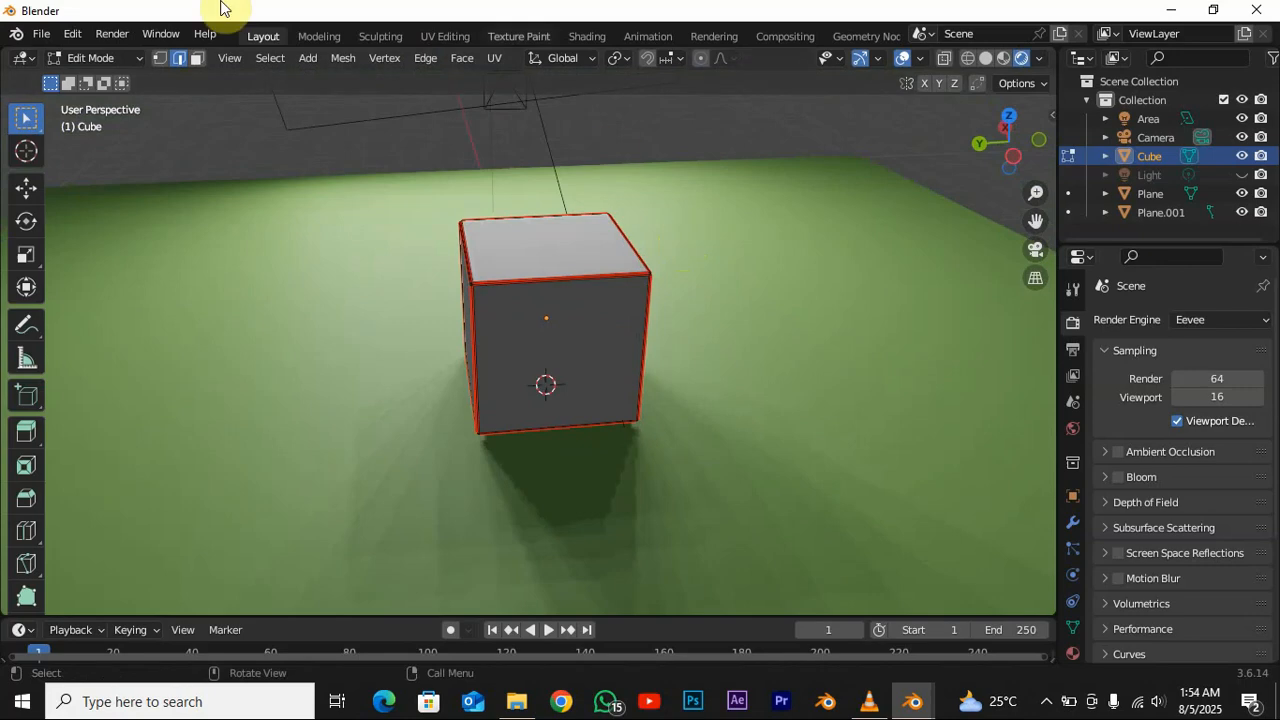
click(492, 59)
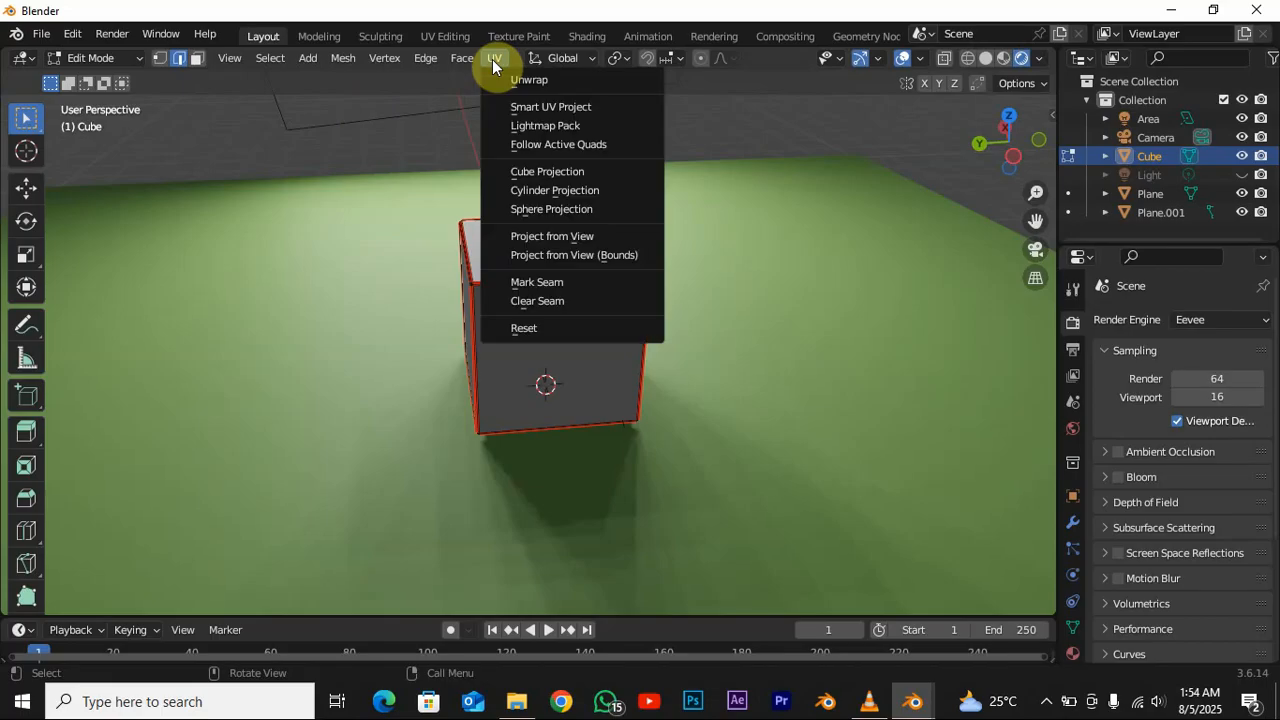
click(538, 86)
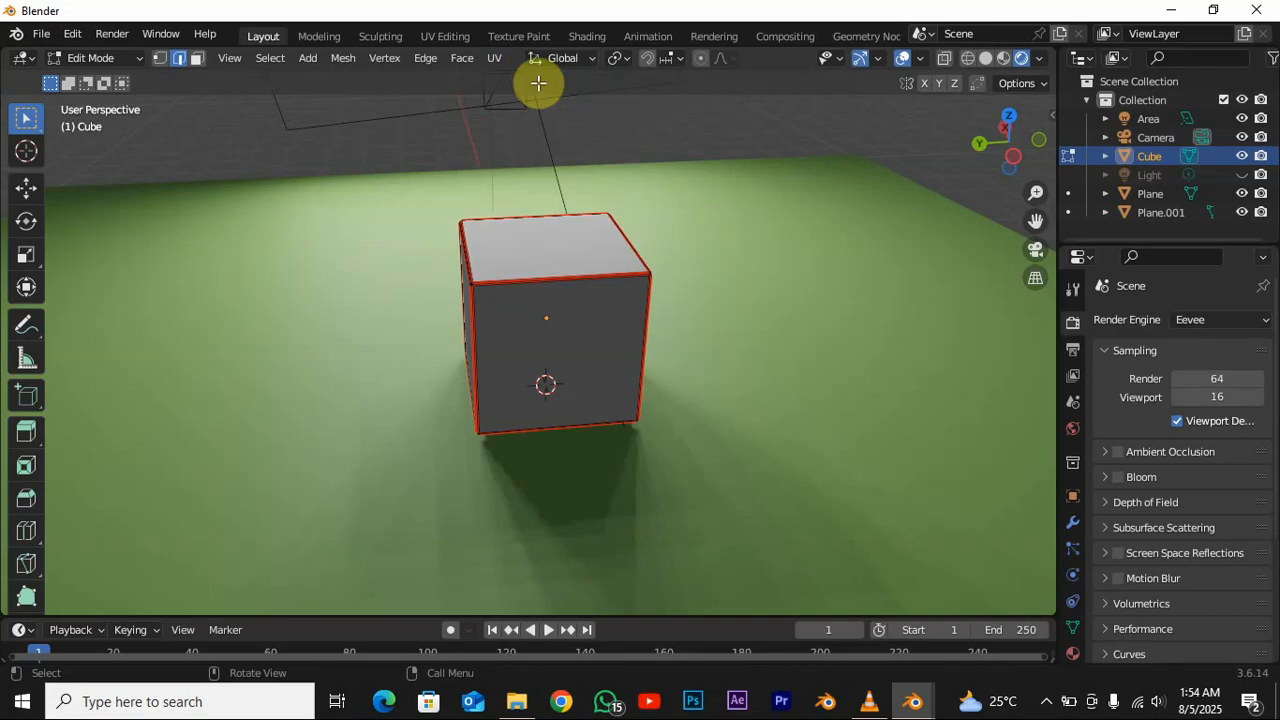
middle_drag(538, 83, 686, 257)
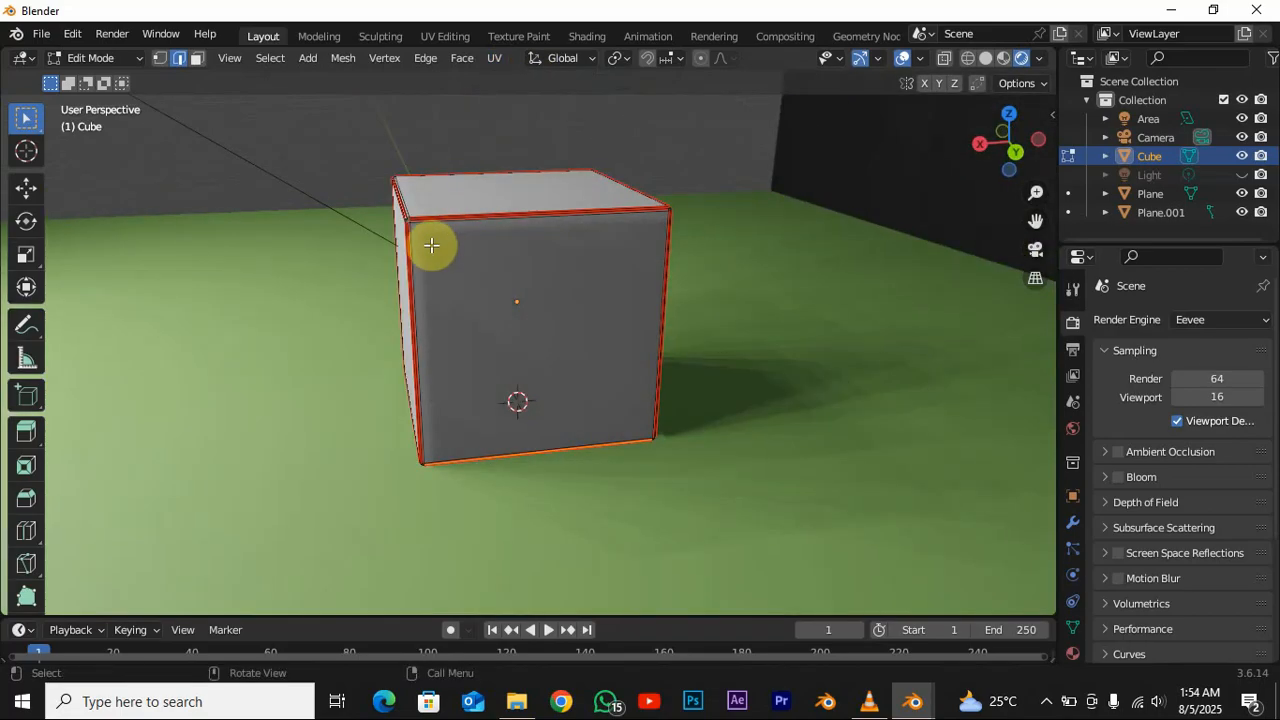
middle_drag(431, 245, 351, 243)
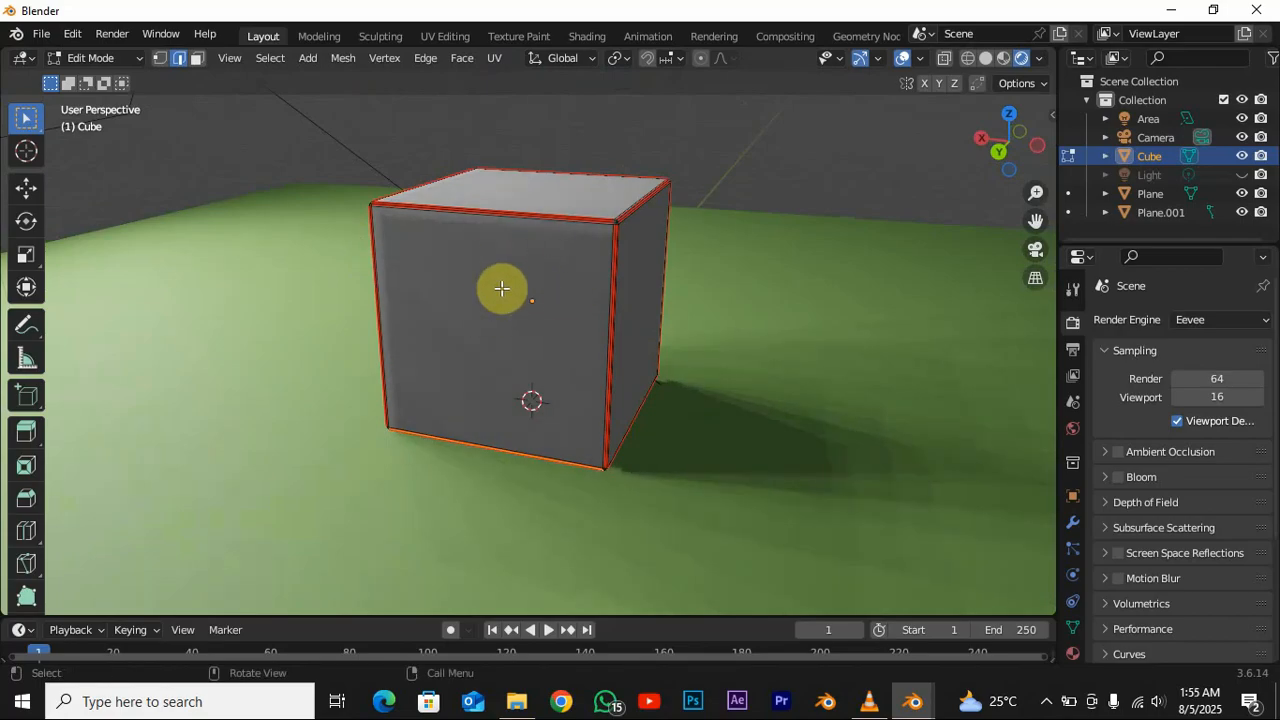
middle_drag(502, 288, 563, 306)
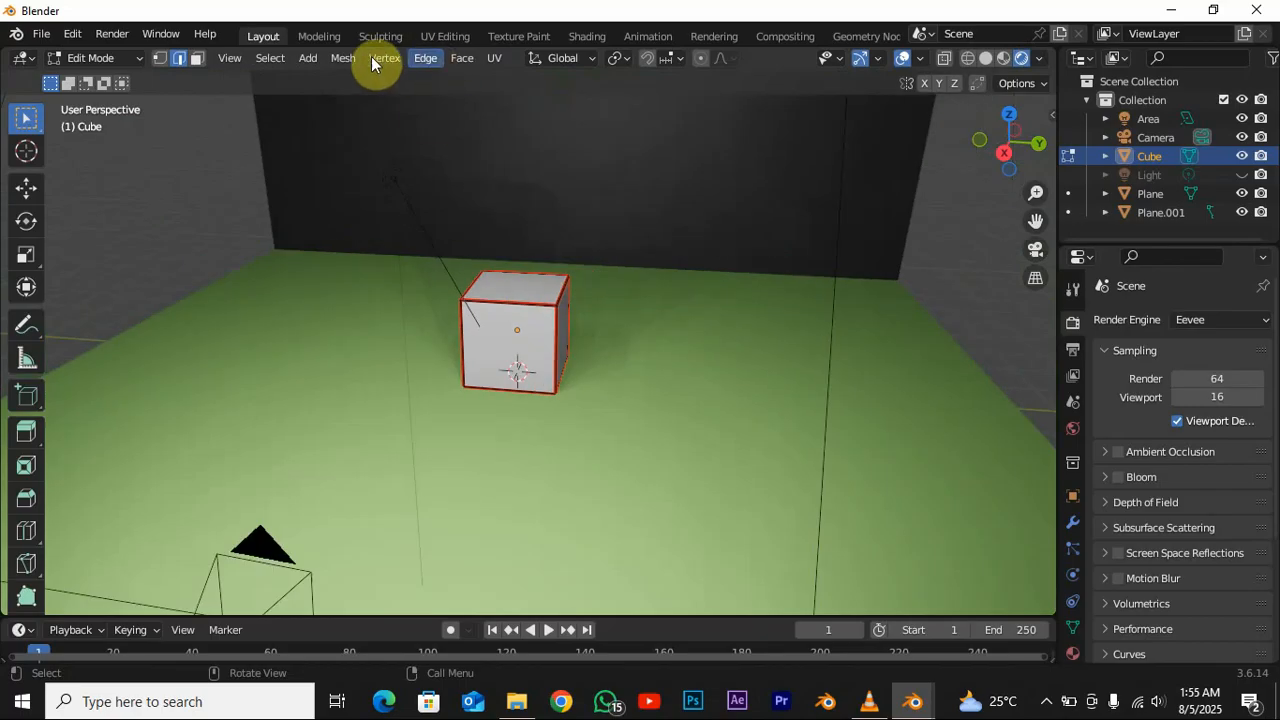
click(445, 36)
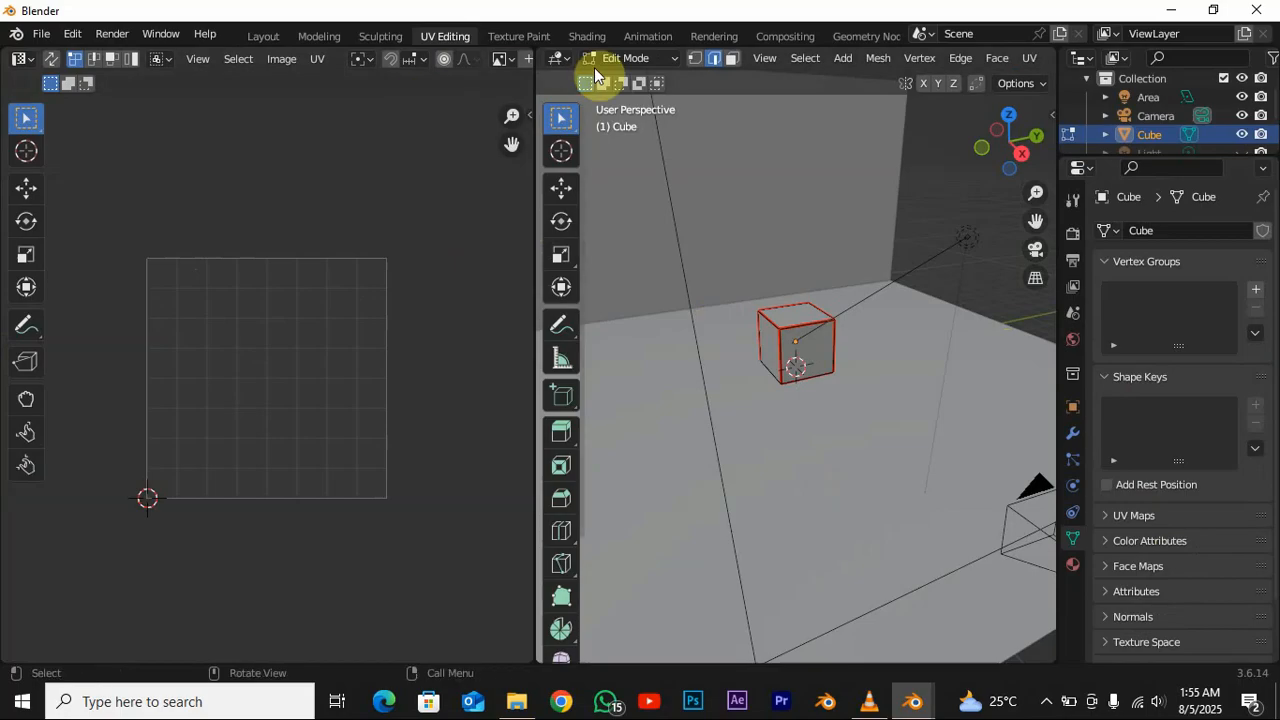
click(262, 36)
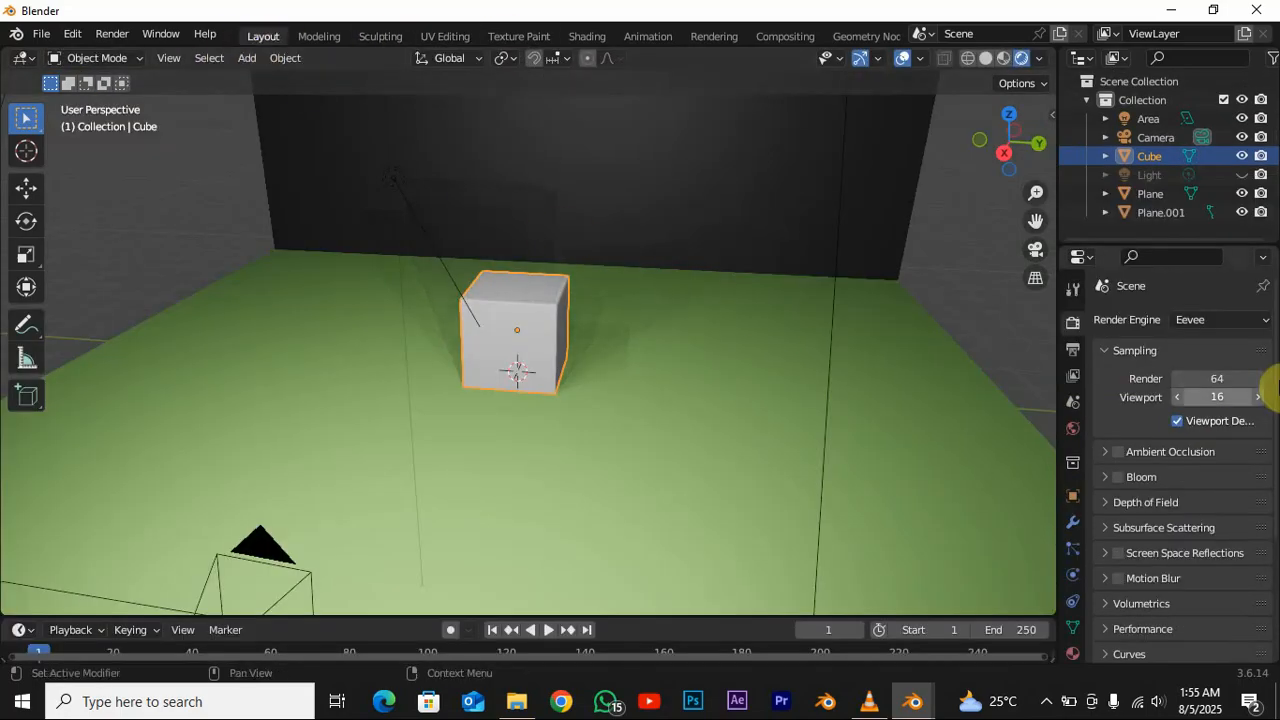
- Open the cube's material settings and assign an Image Texture to its Base Color
click(1072, 655)
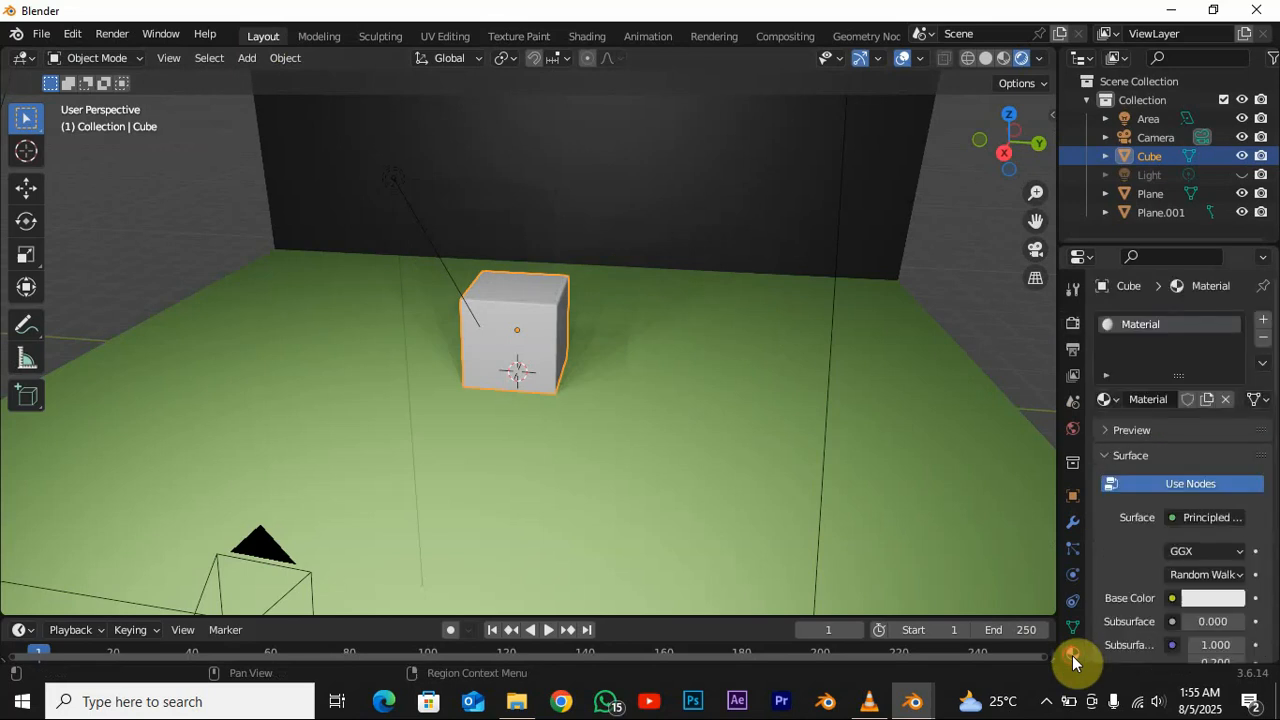
click(1171, 518)
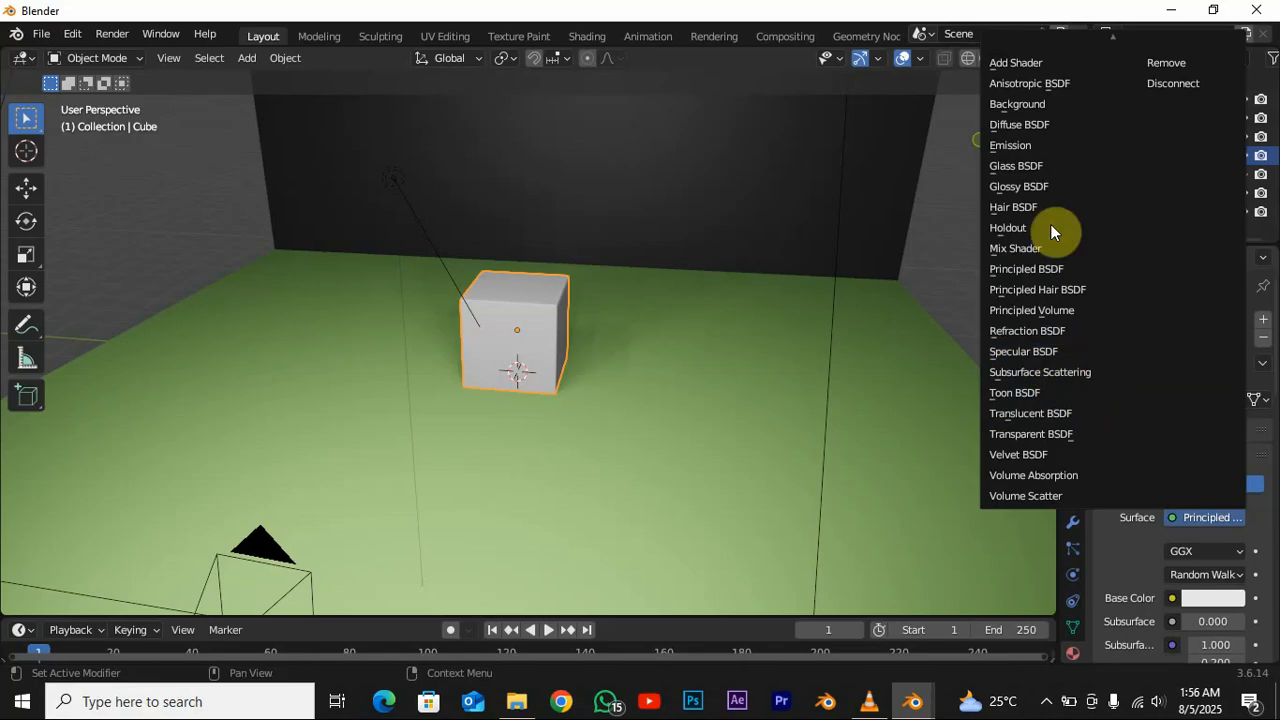
scroll(1149, 542, down, 1)
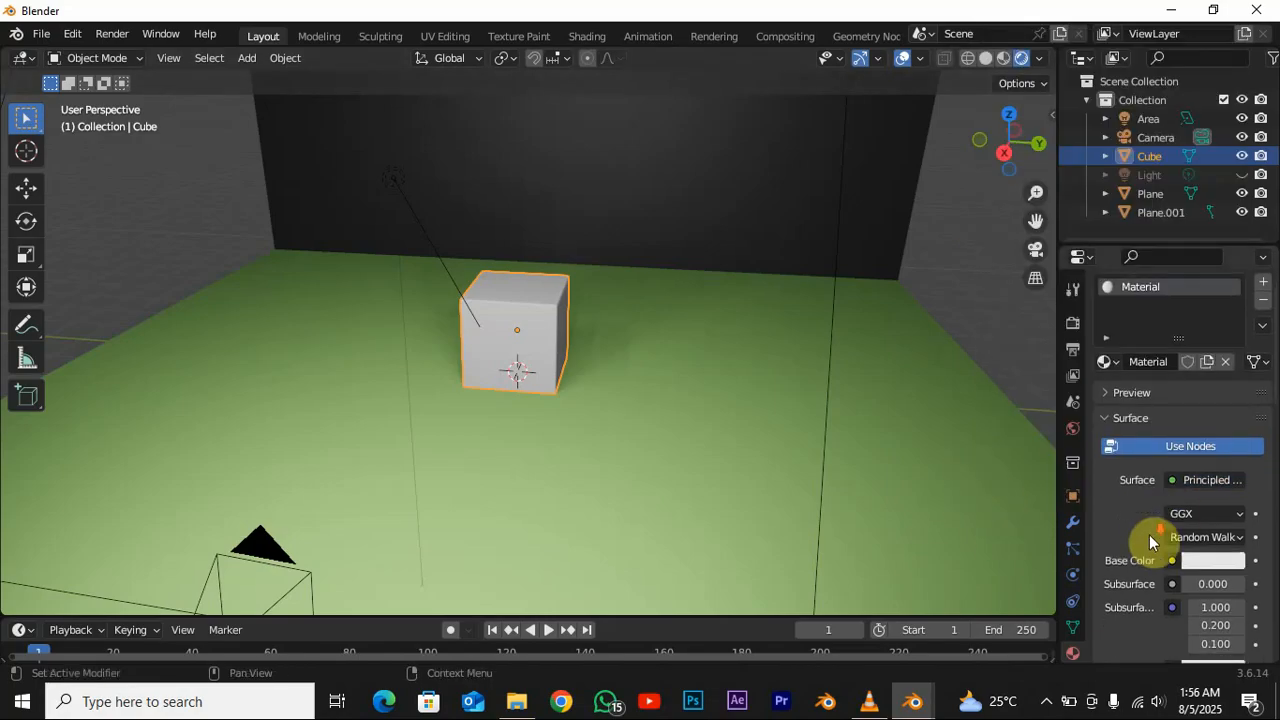
scroll(1150, 540, down, 1)
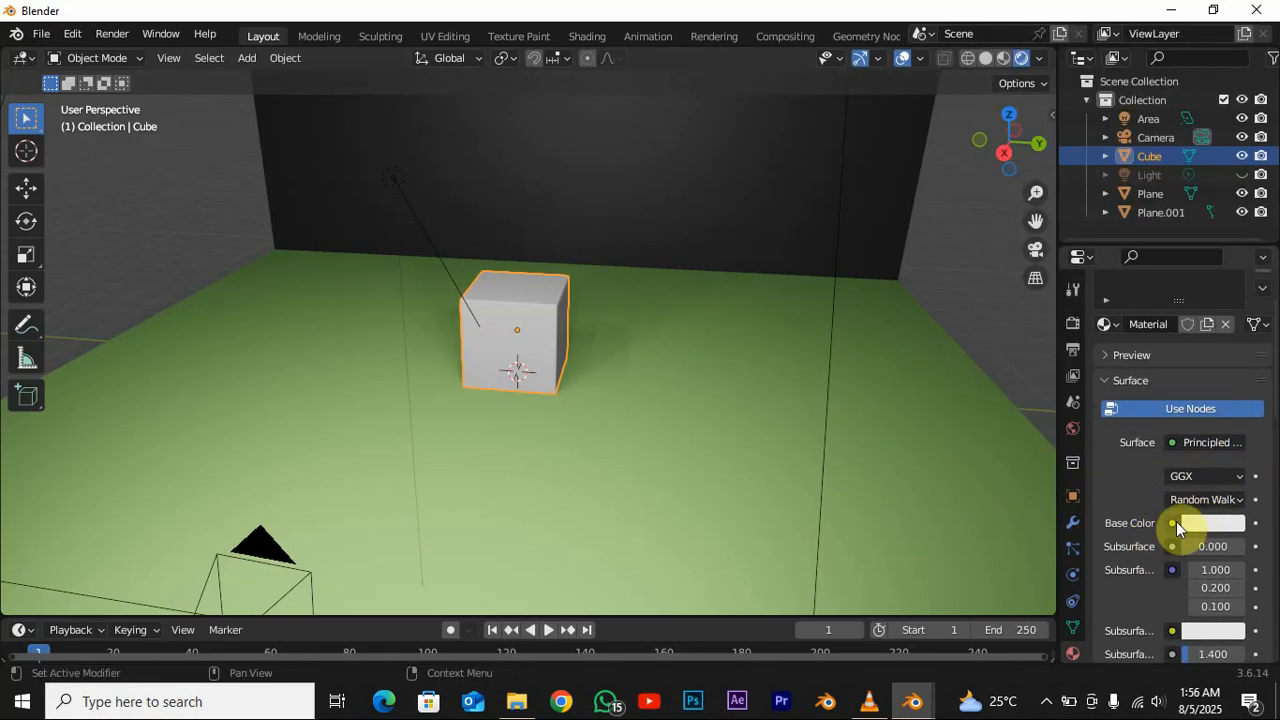
click(1172, 524)
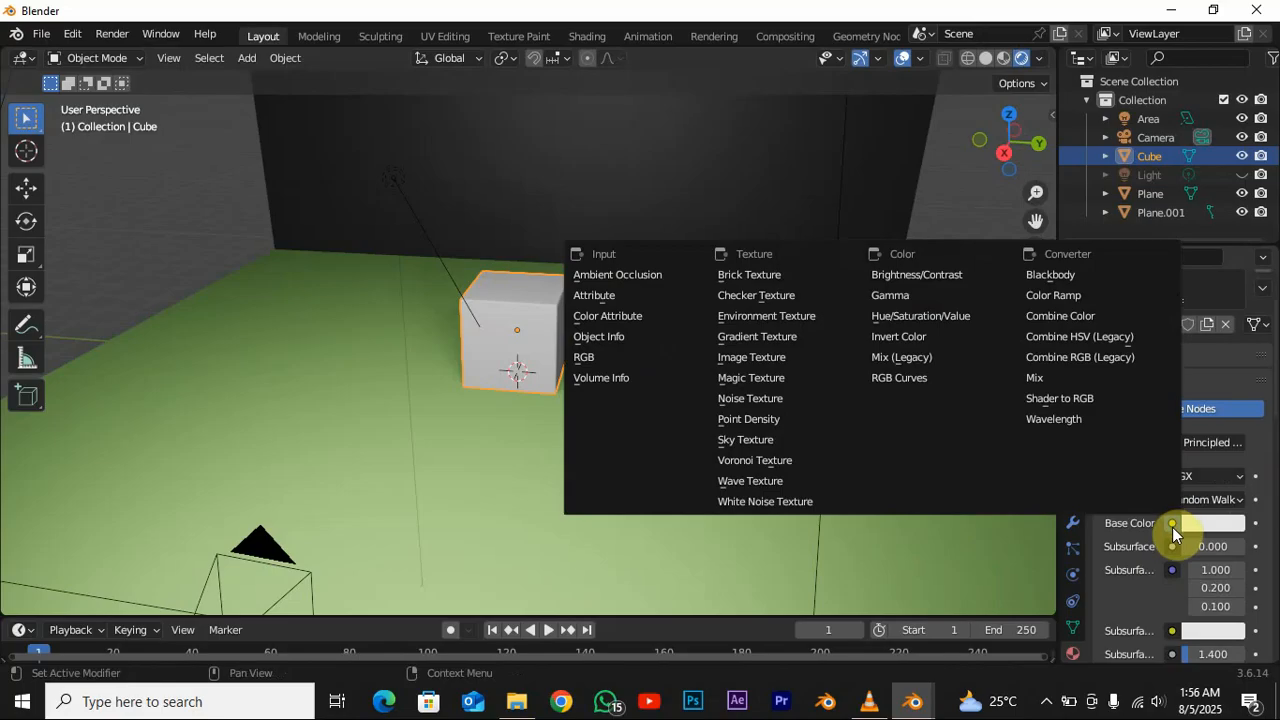
click(1172, 523)
click(768, 356)
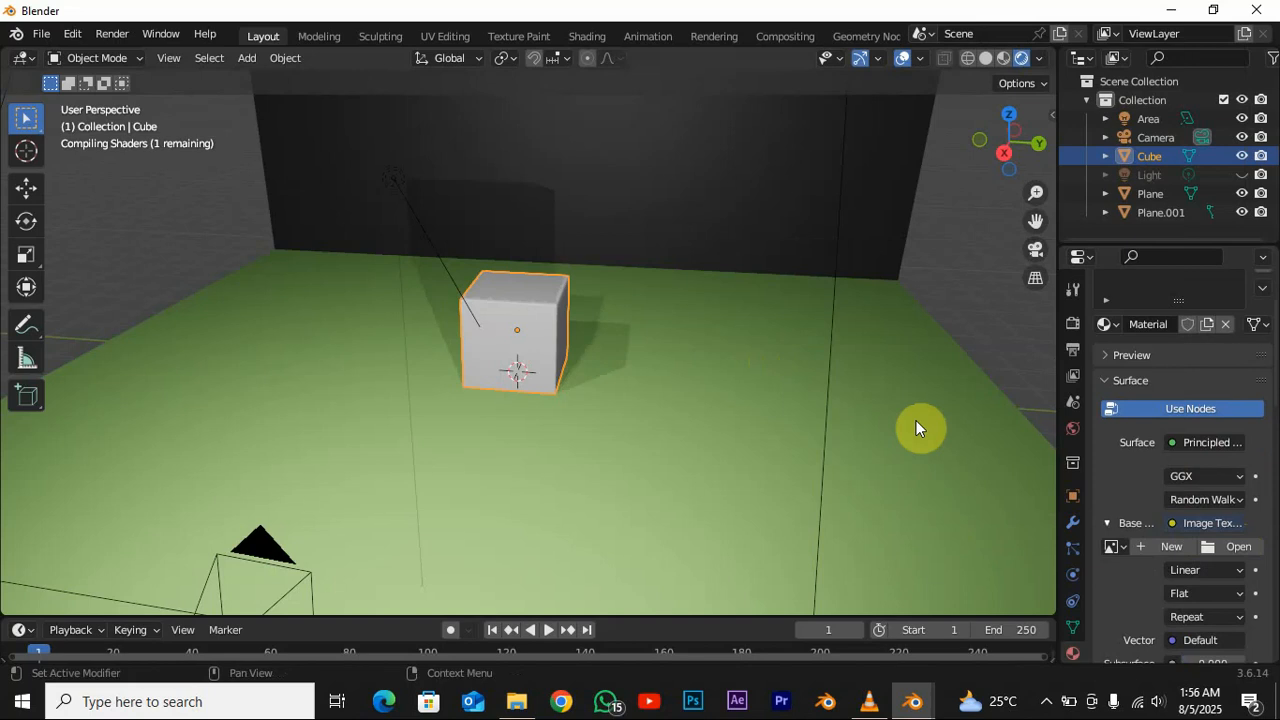
- Load Poliigon_WoodVeneerOak_7760_BaseColor.jpg from the Addons folder as the cube's base colour texture
click(1236, 546)
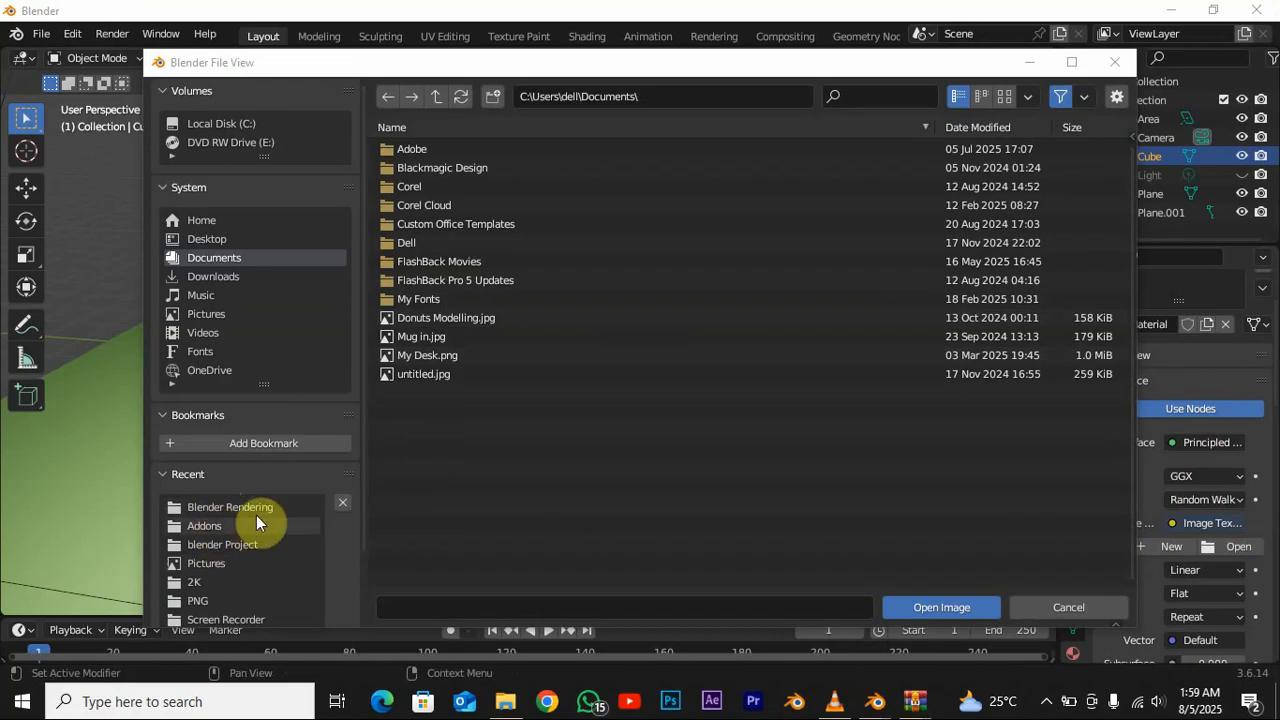
double_click(234, 527)
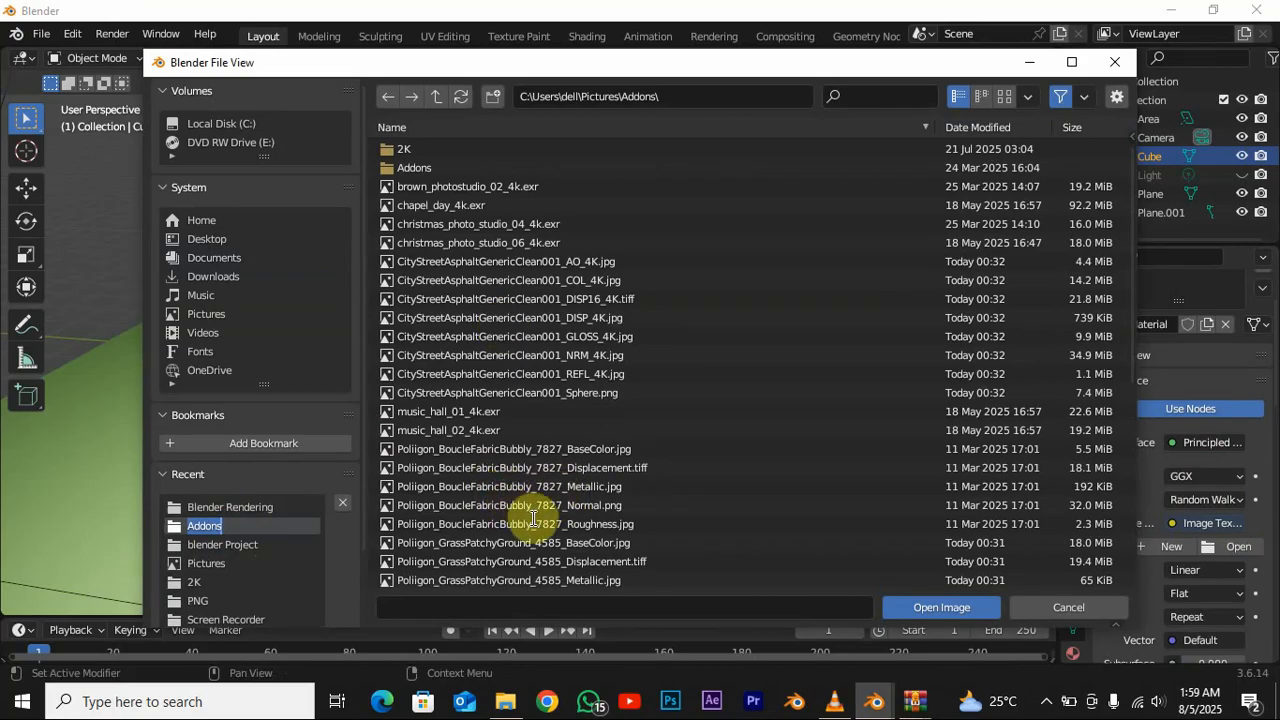
scroll(515, 535, down, 5)
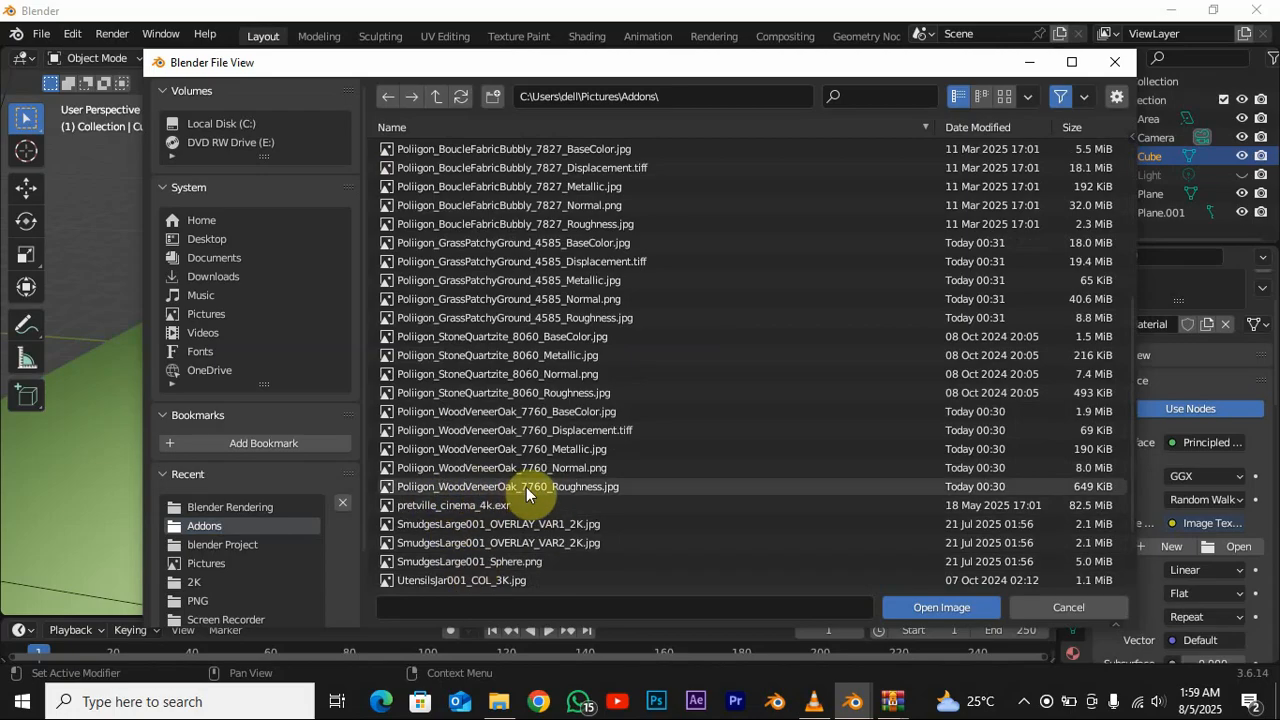
click(557, 415)
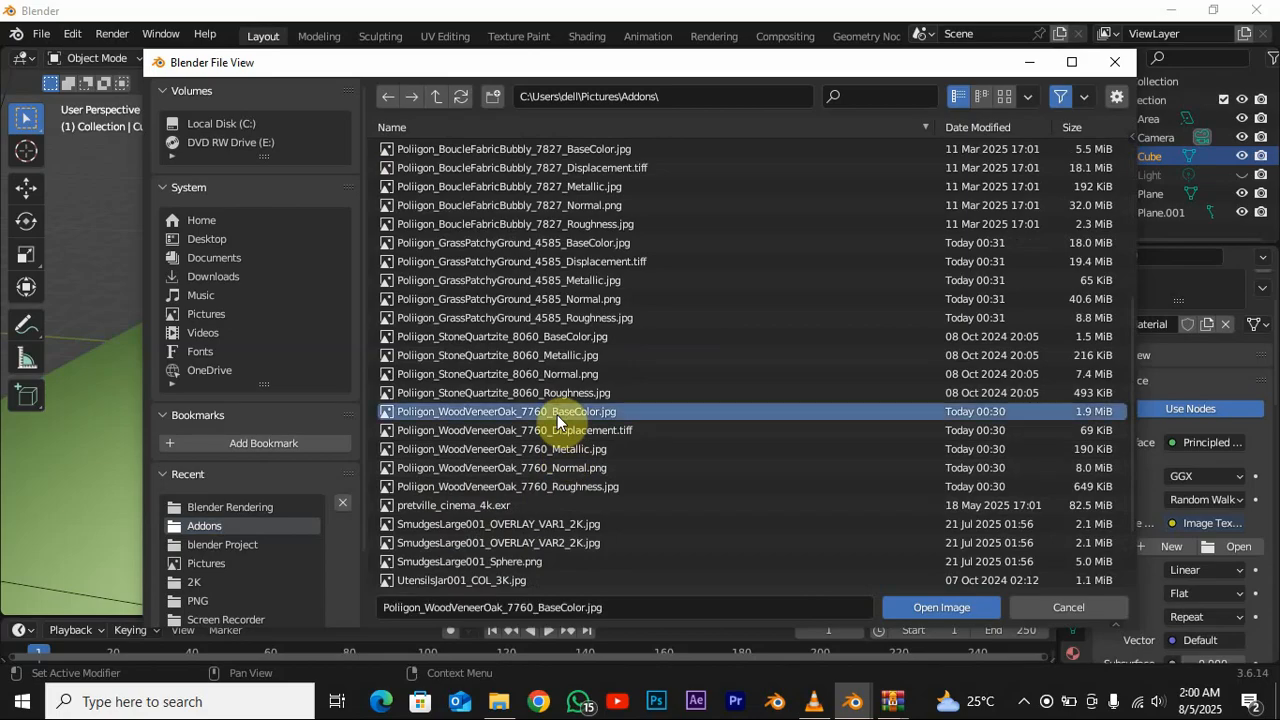
click(945, 607)
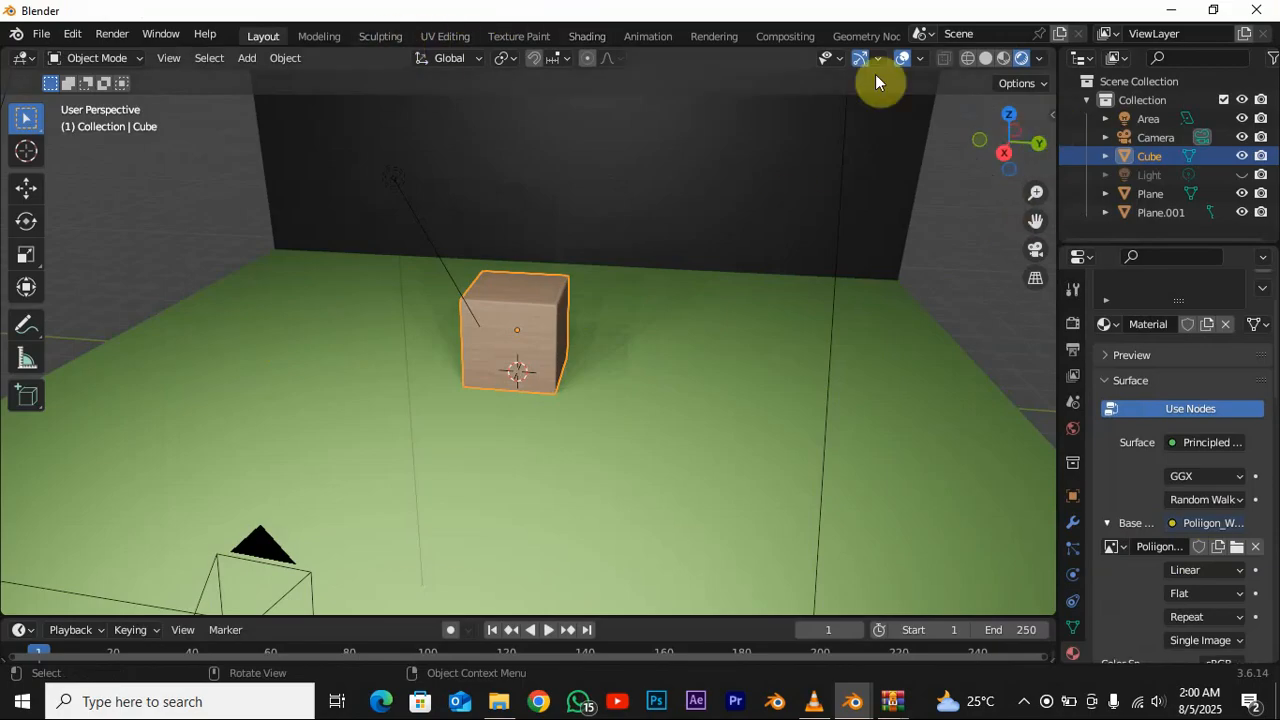
- Select the whole cube mesh in the UV Editing workspace and show its full UV layout over the wood texture
click(439, 40)
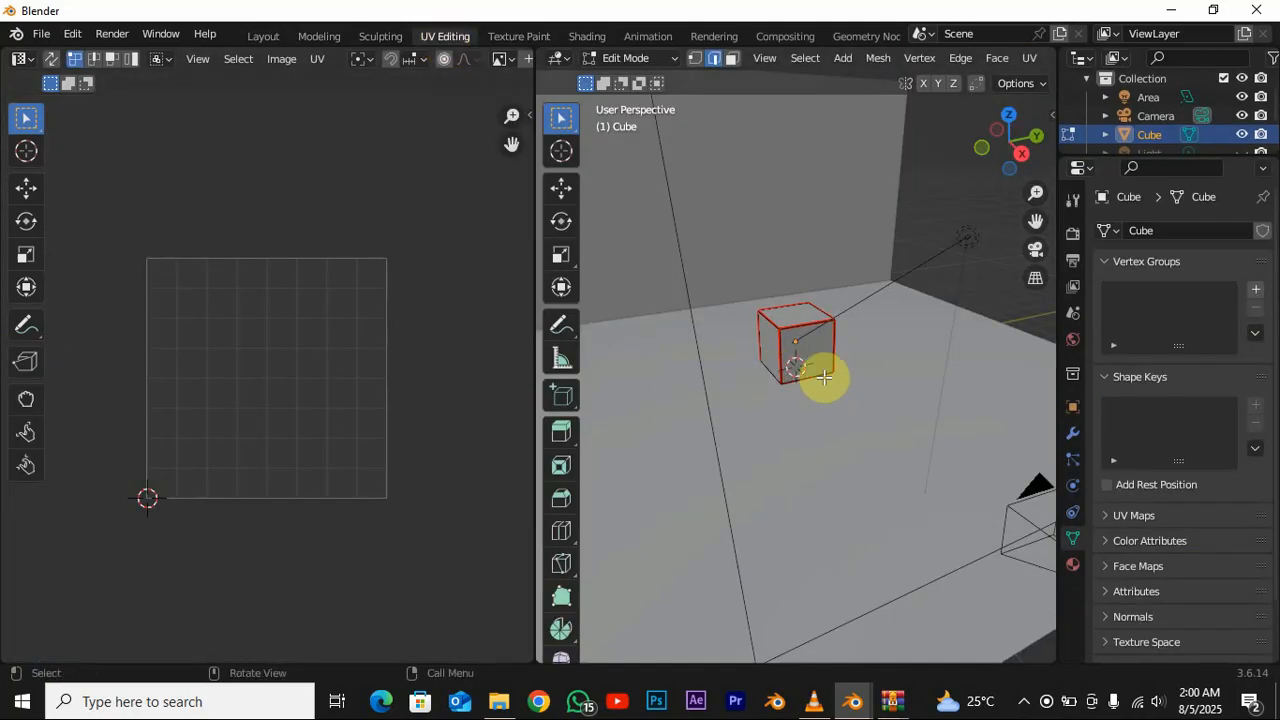
scroll(826, 420, up, 3)
middle_drag(831, 417, 900, 480)
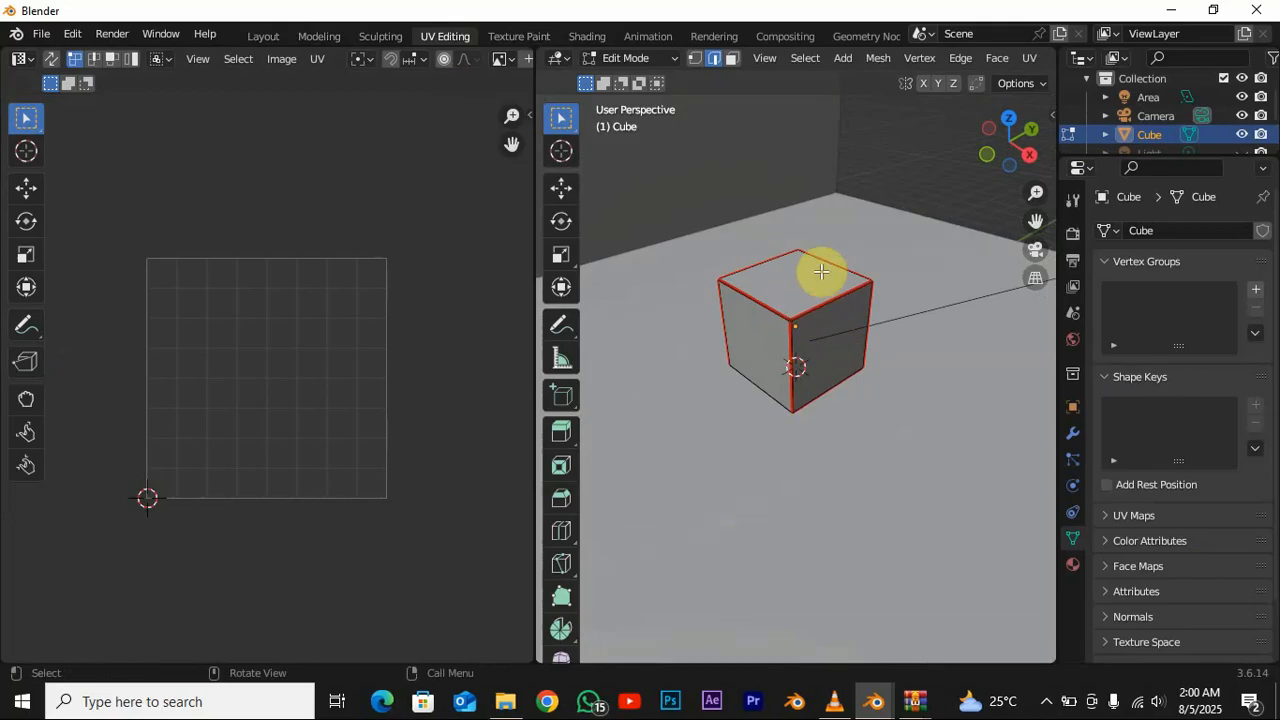
key(a)
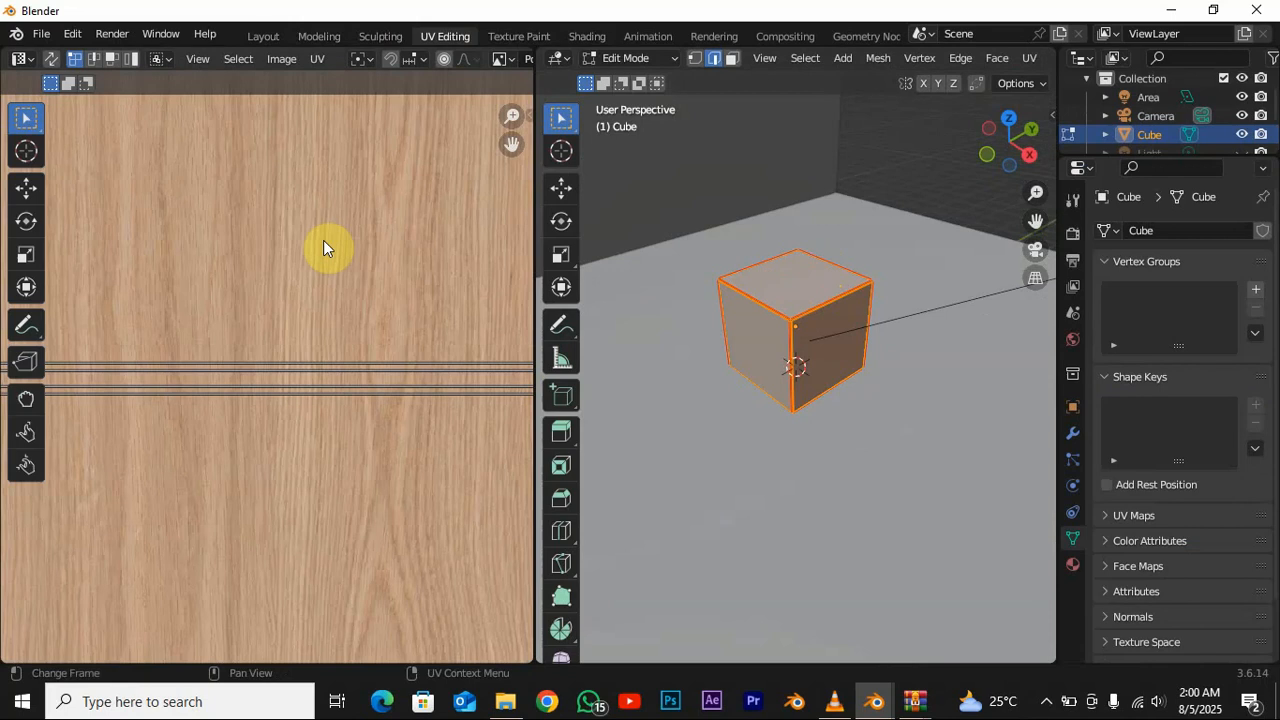
scroll(306, 310, down, 5)
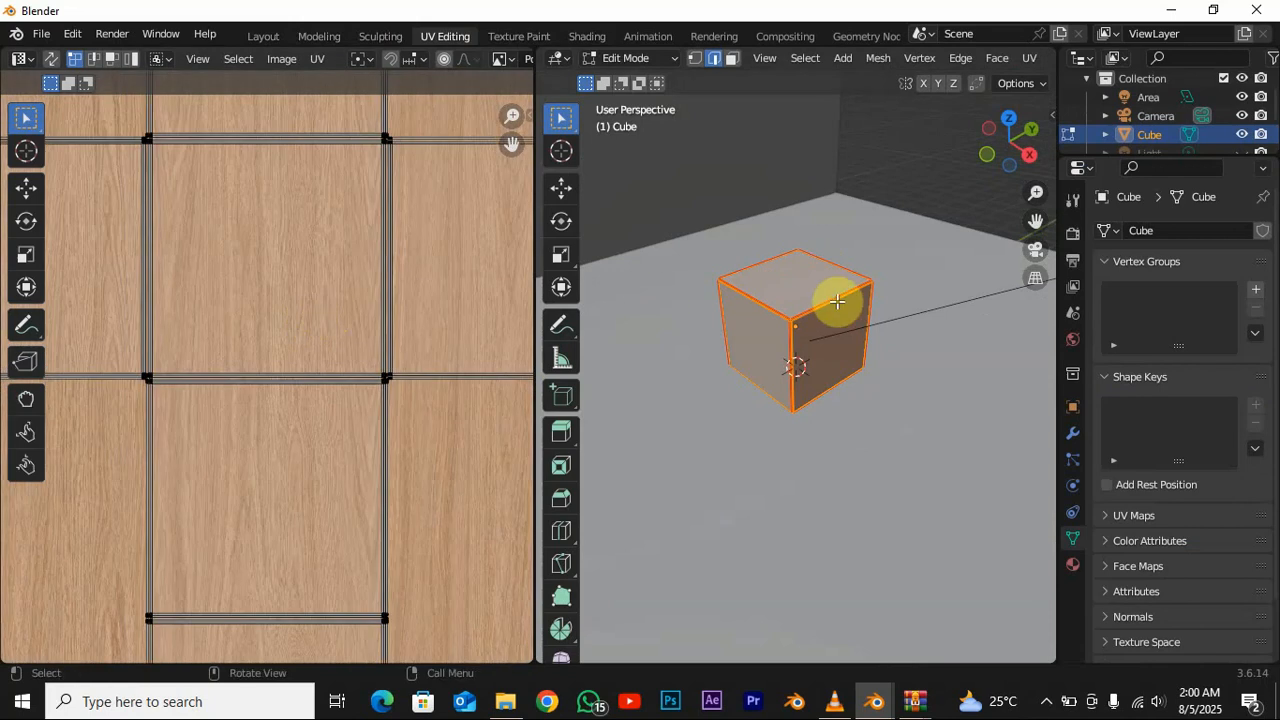
scroll(110, 240, down, 4)
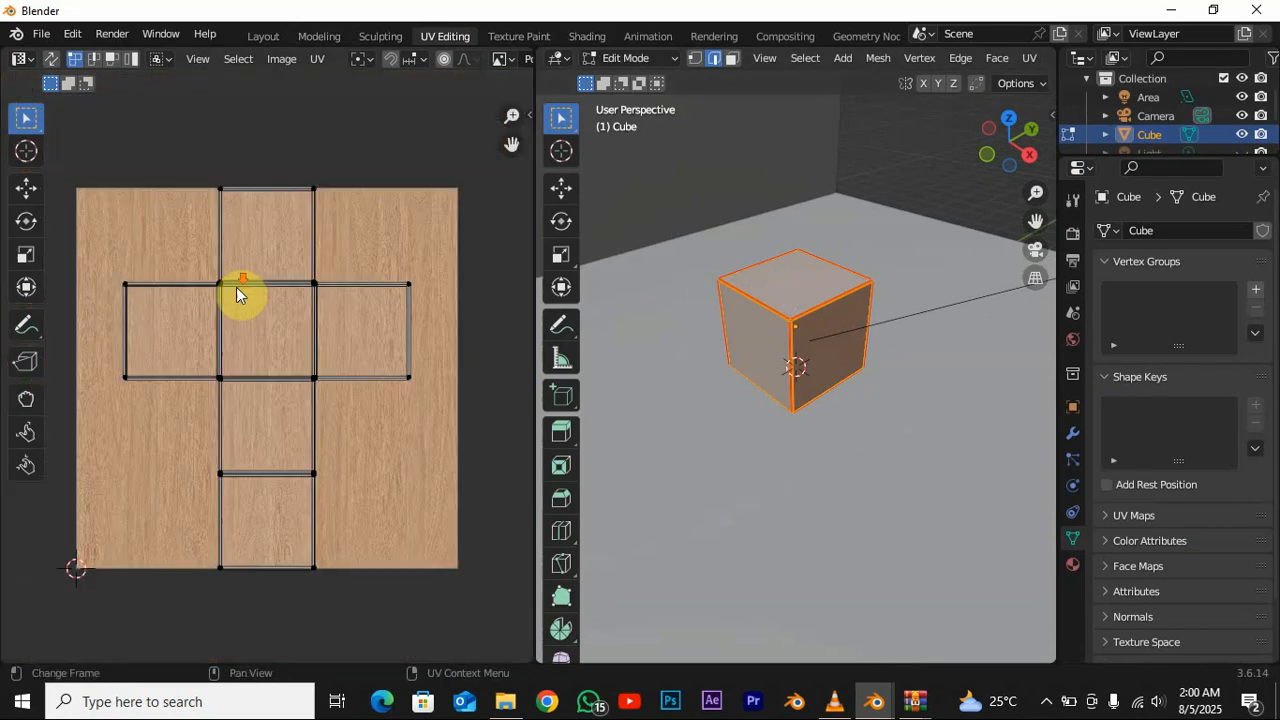
- Try to unwrap the whole cube again with the marked seams
key(u)
click(851, 327)
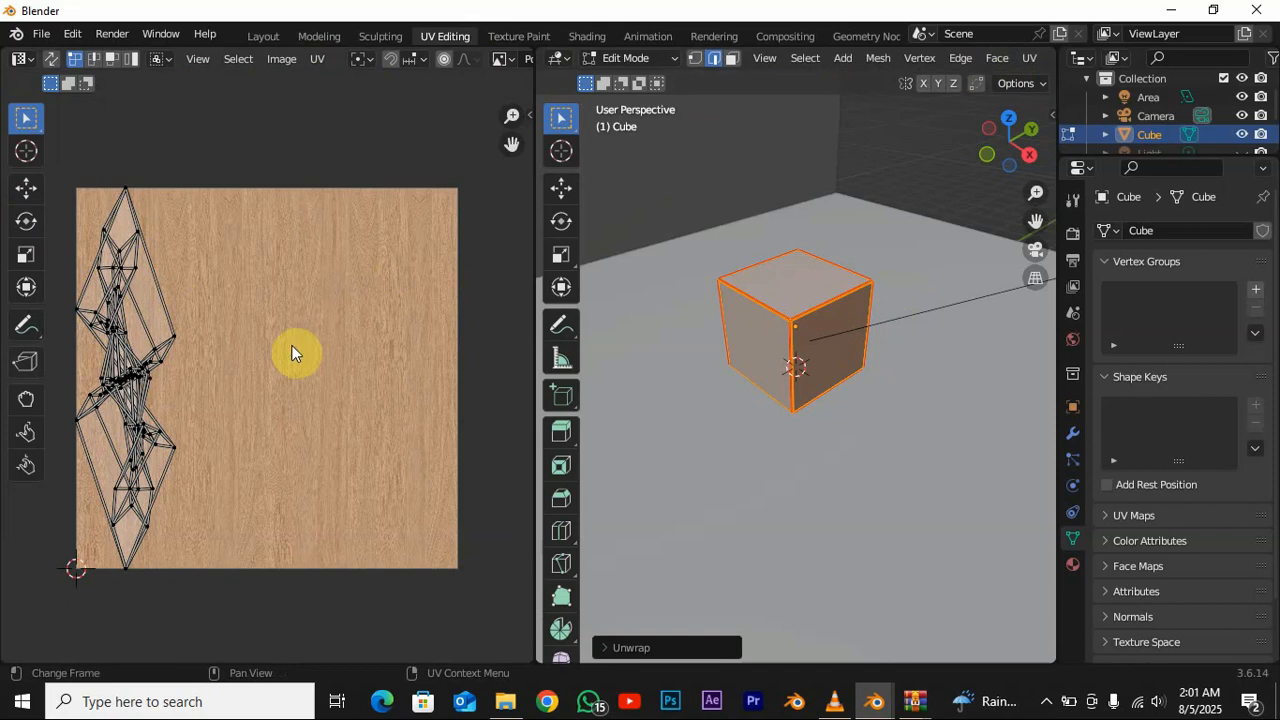
key(ctrl+z)
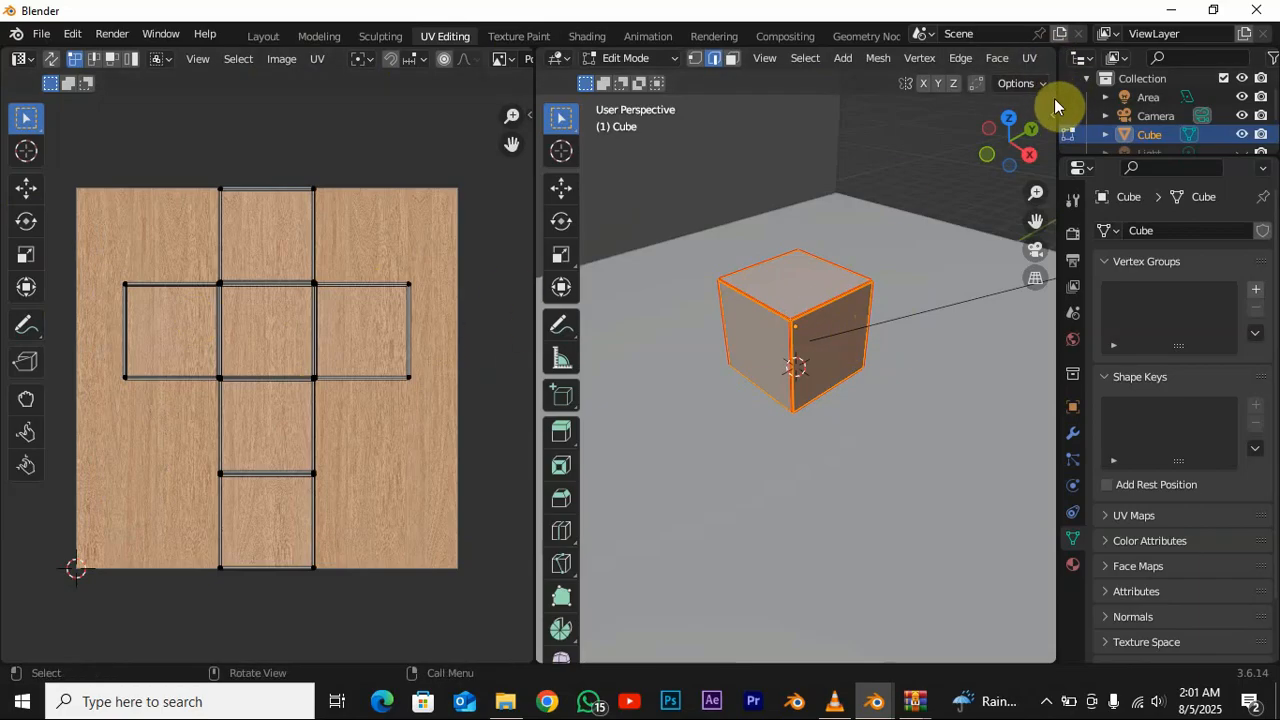
- Widen the 3D viewport slightly and switch it to Rendered shading to examine the wood texture on the cube
drag(1058, 100, 1086, 155)
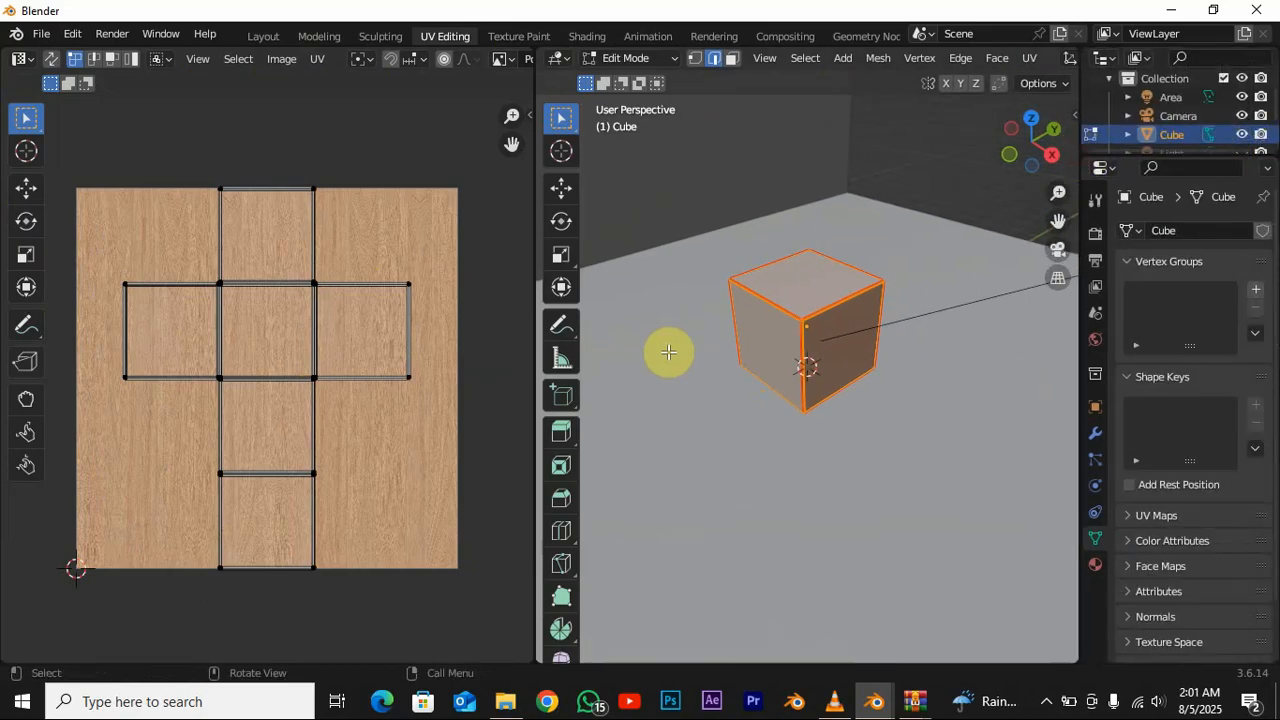
key(z)
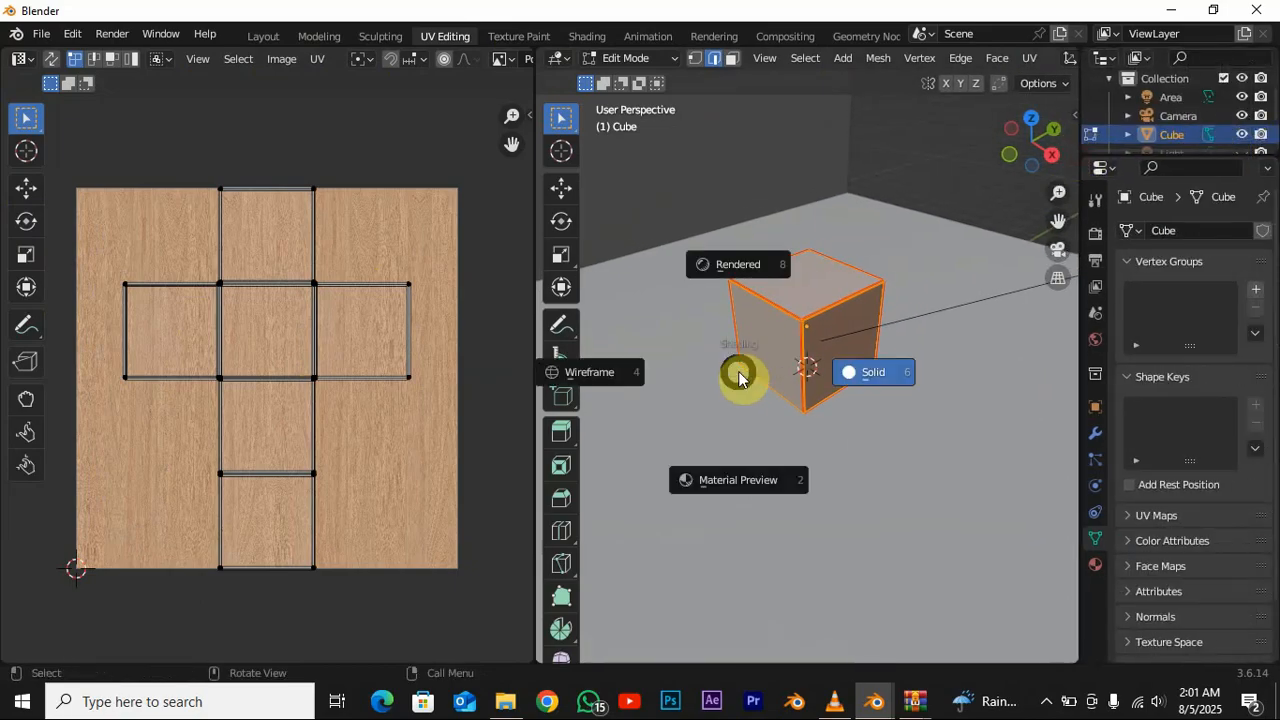
click(724, 250)
mouse_move(846, 414)
middle_down()
mouse_move(758, 381)
mouse_move(814, 400)
mouse_move(848, 388)
middle_up()
scroll(801, 380, up, 5)
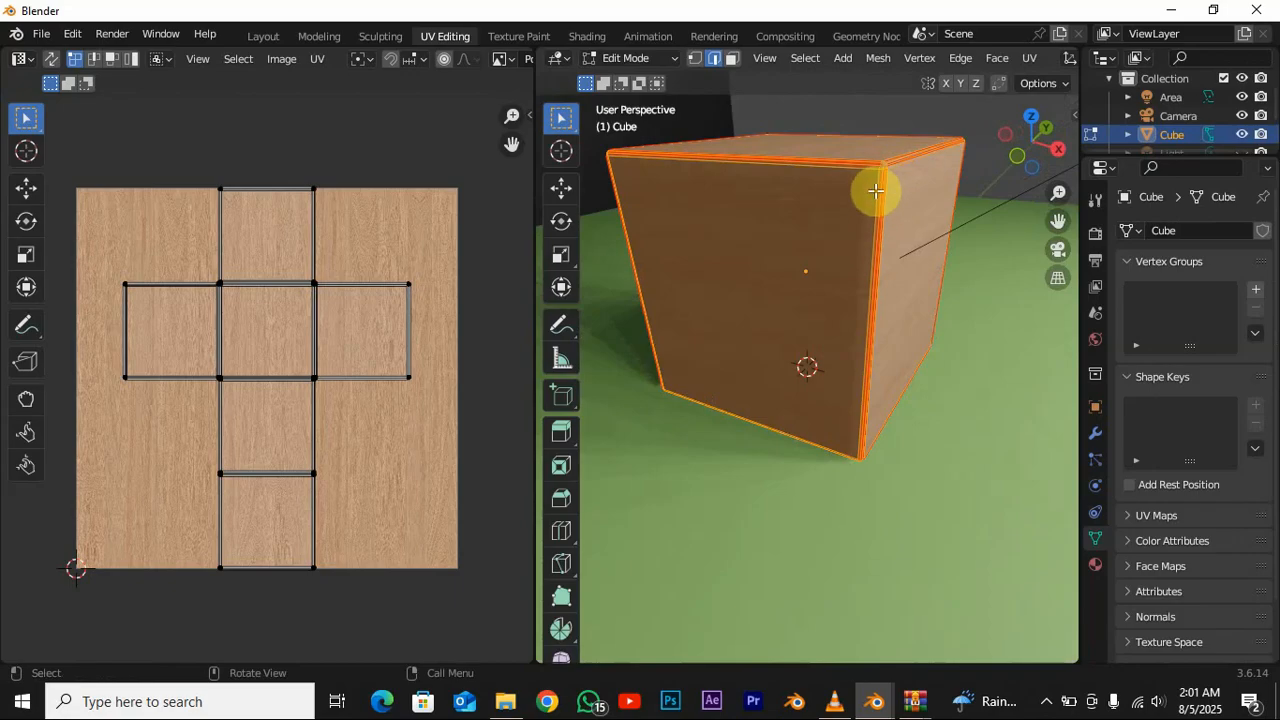
middle_drag(868, 380, 843, 371)
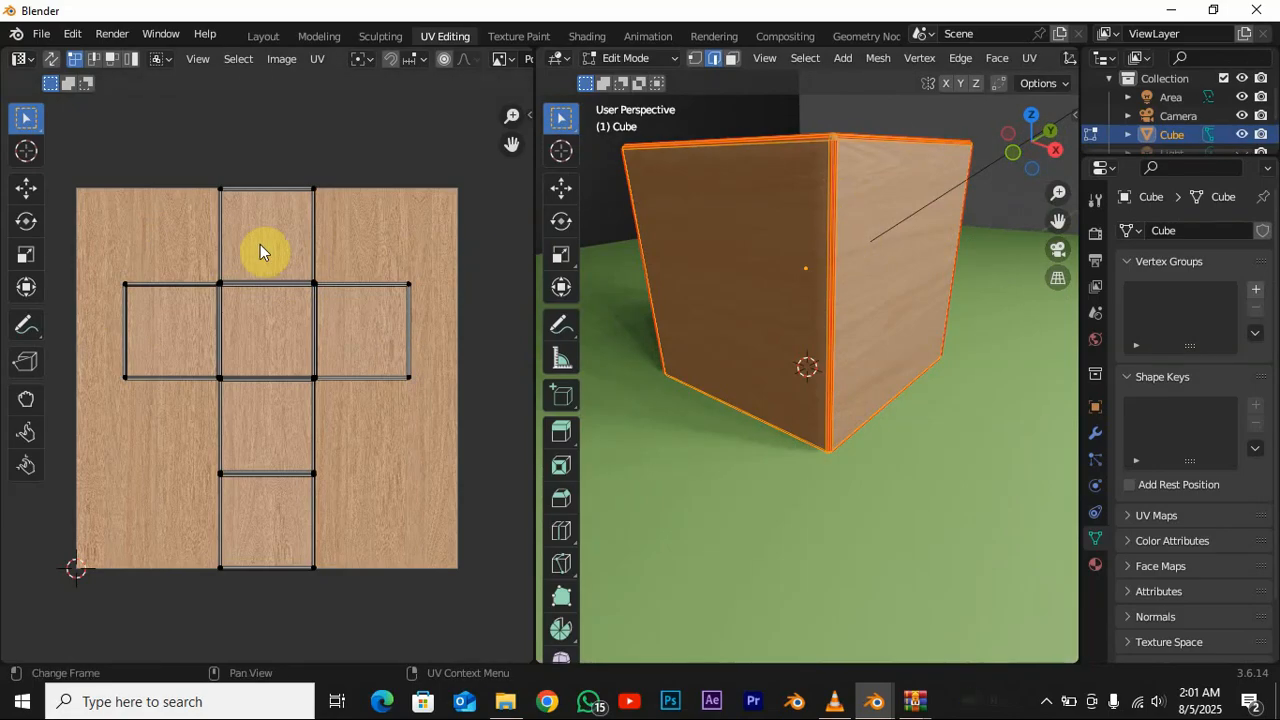
- Rotate the entire UV layout by about -12°, and again by about 2°, to angle the wood grain on the cube
key(a)
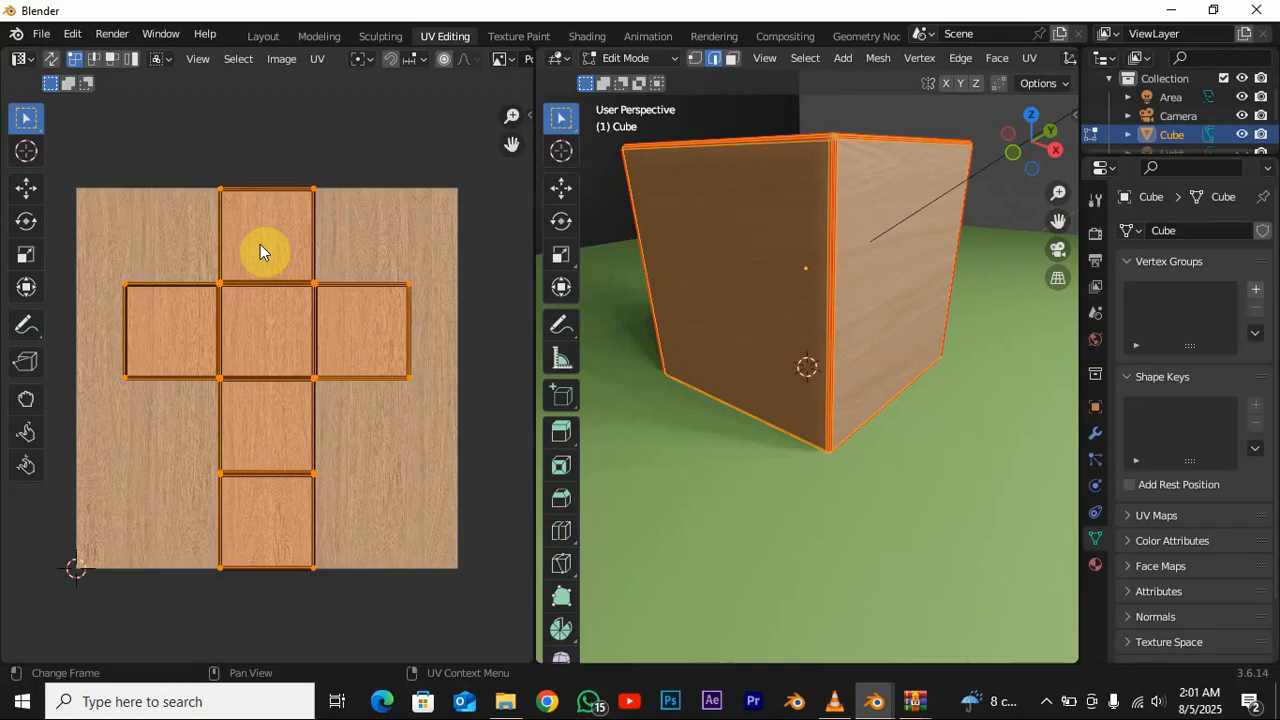
key(alt+a)
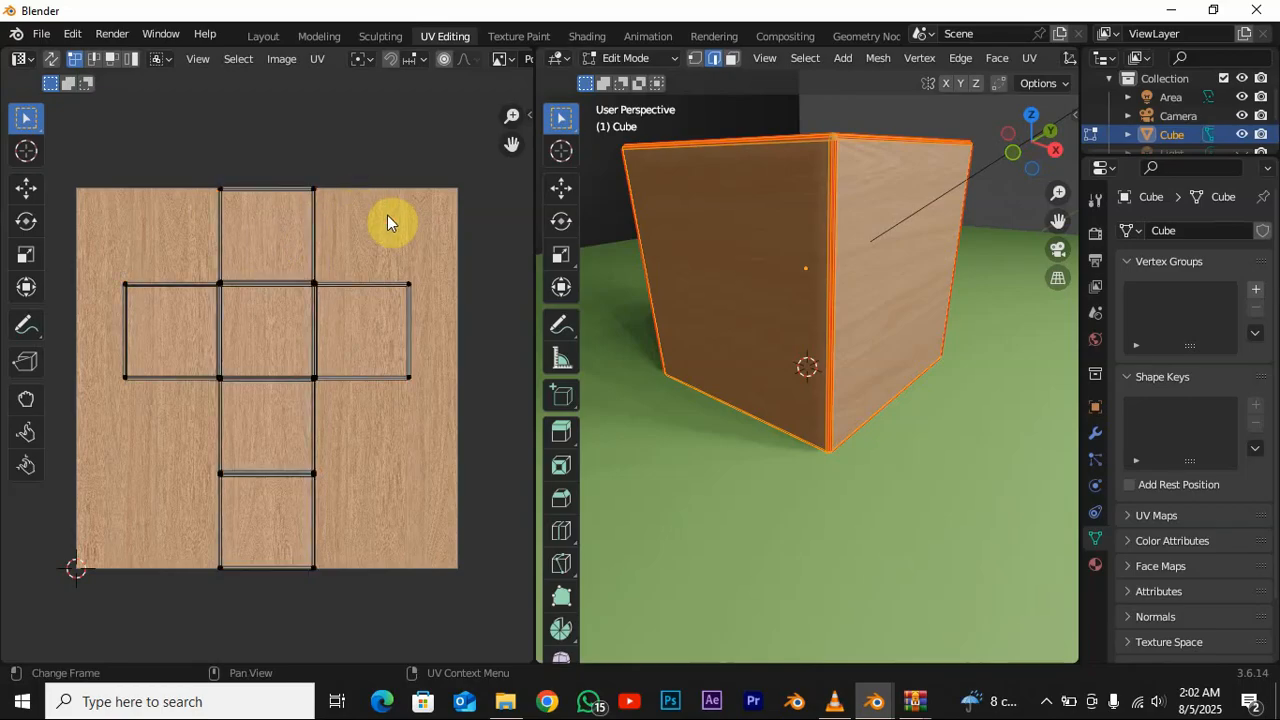
key(a)
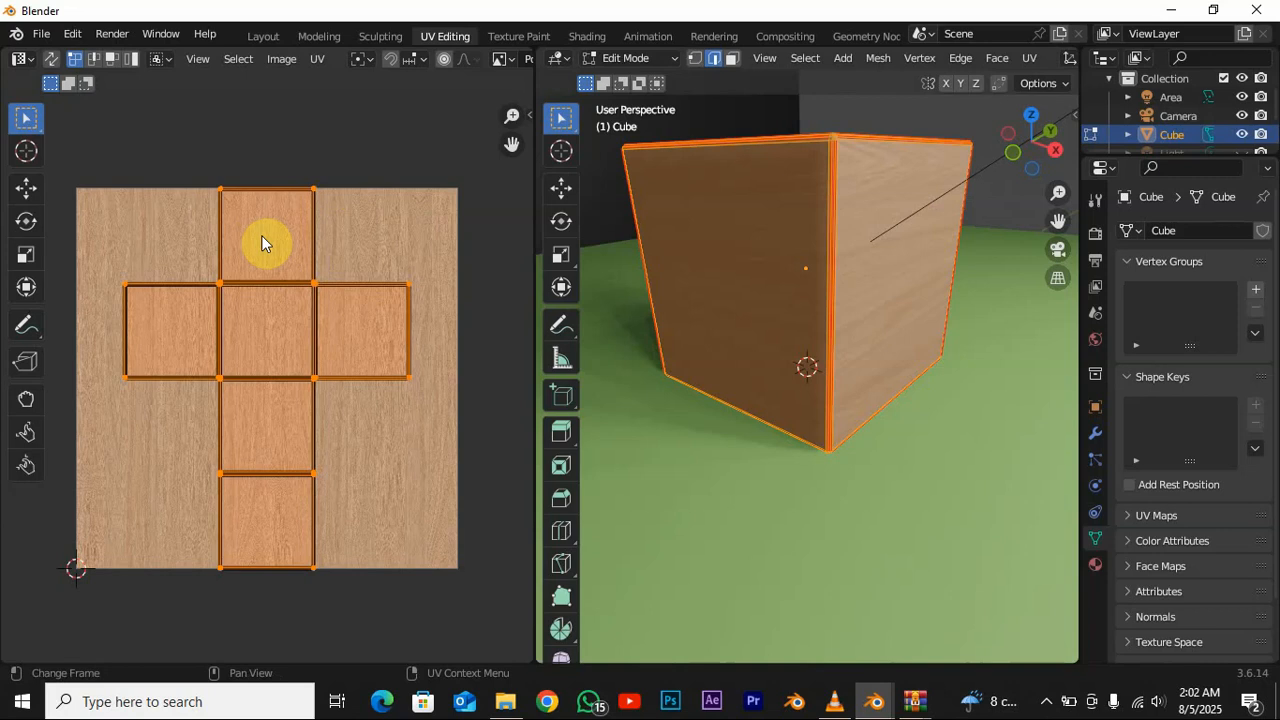
key(r)
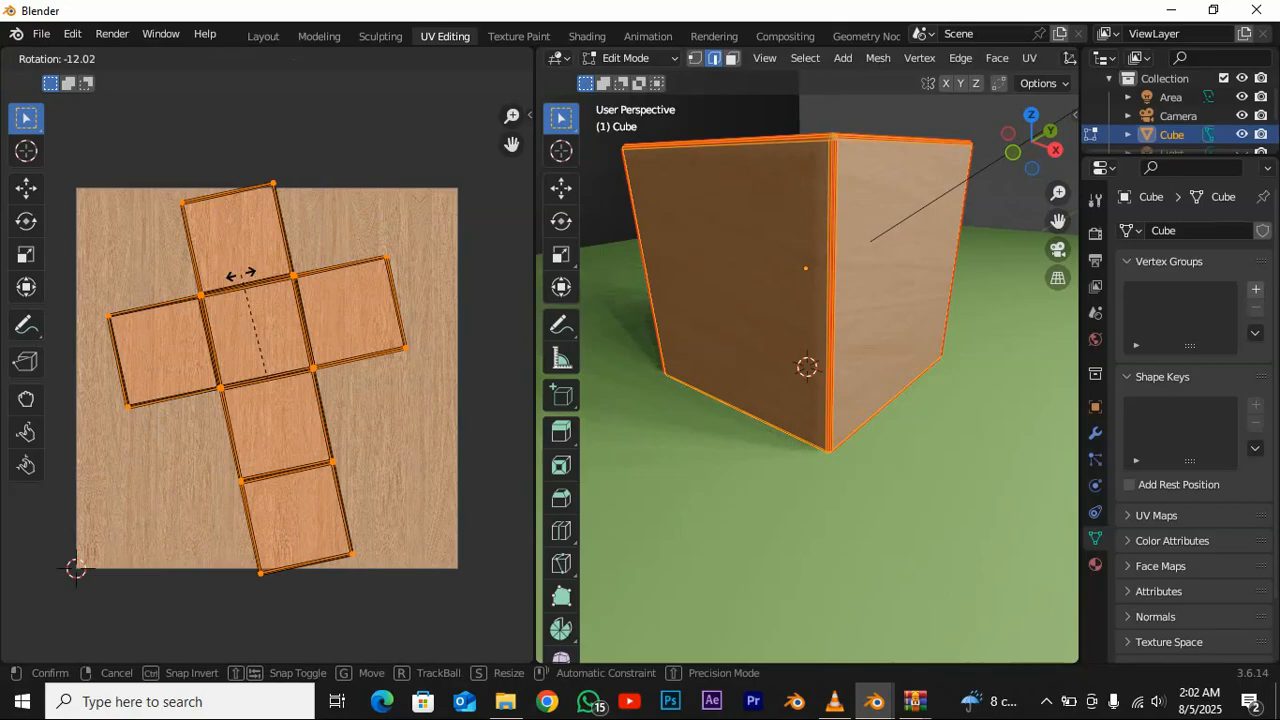
click(241, 276)
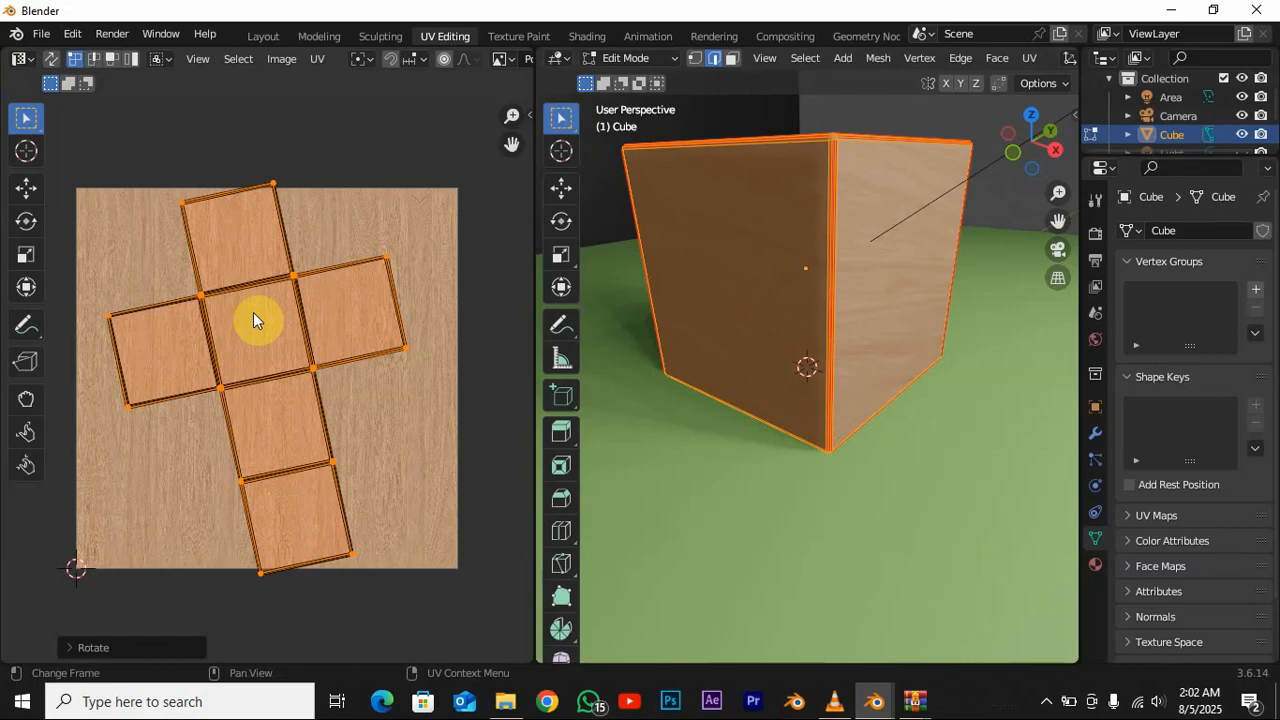
key(r)
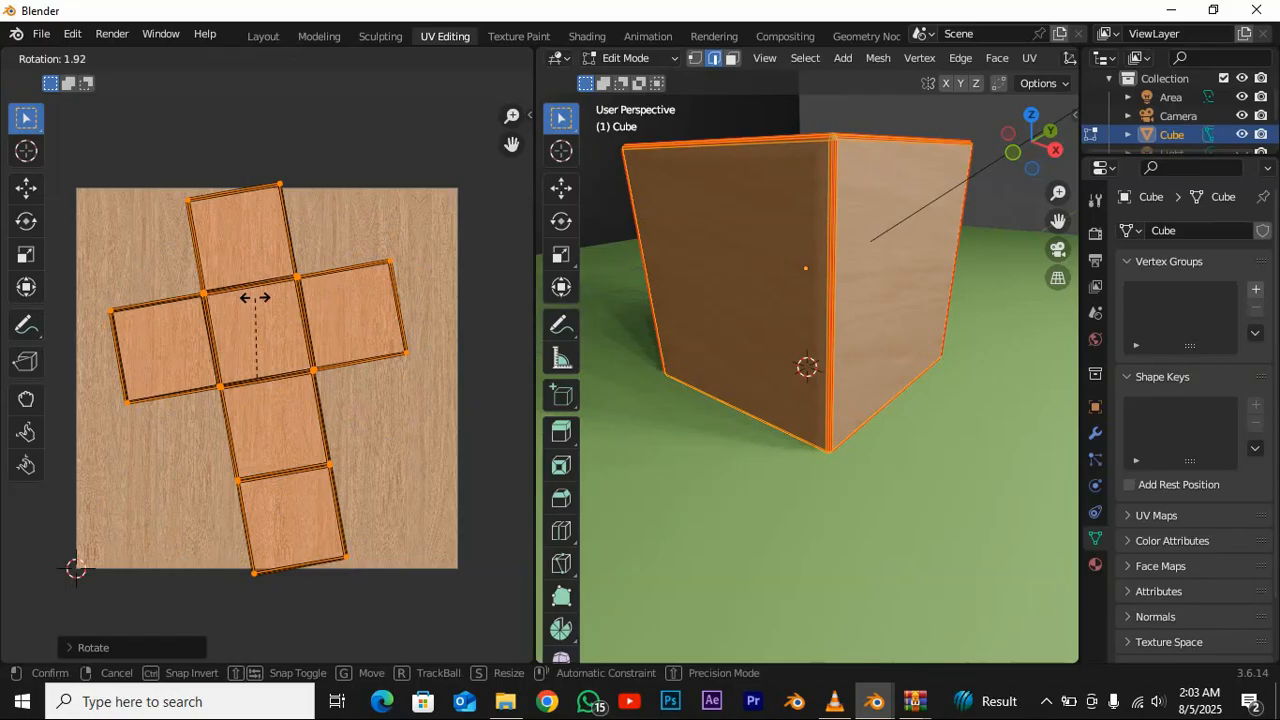
click(255, 298)
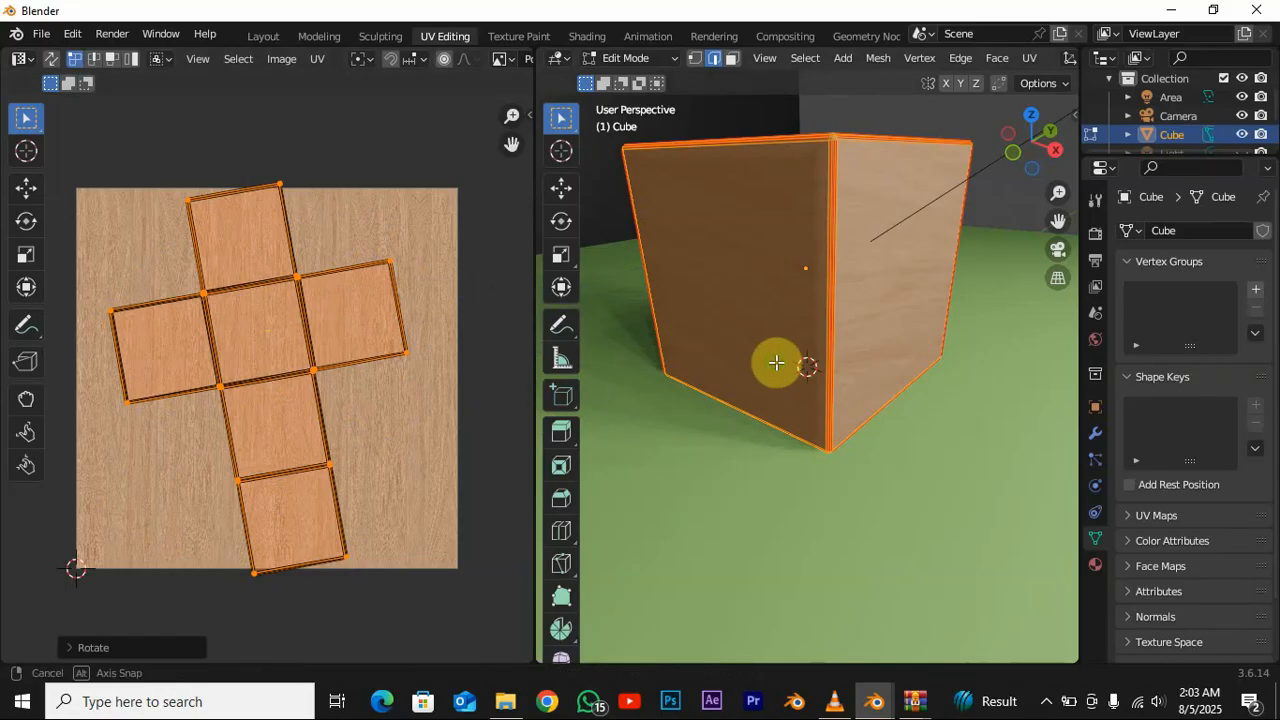
mouse_move(771, 363)
middle_down()
mouse_move(816, 443)
mouse_move(743, 477)
mouse_move(623, 357)
mouse_move(766, 312)
mouse_move(743, 389)
mouse_move(660, 374)
mouse_move(777, 391)
mouse_move(746, 364)
middle_up()
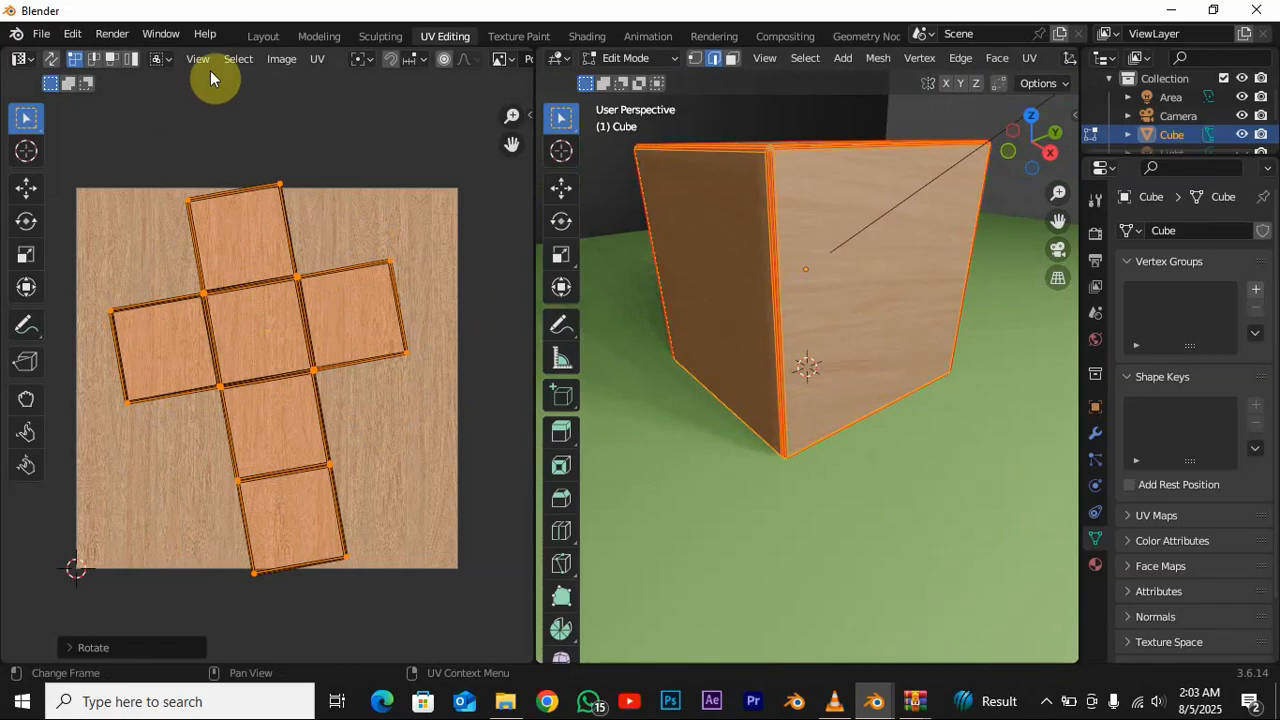
- Inspect the wood grain on the cube's faces up close in the Layout workspace
click(260, 38)
scroll(591, 414, up, 8)
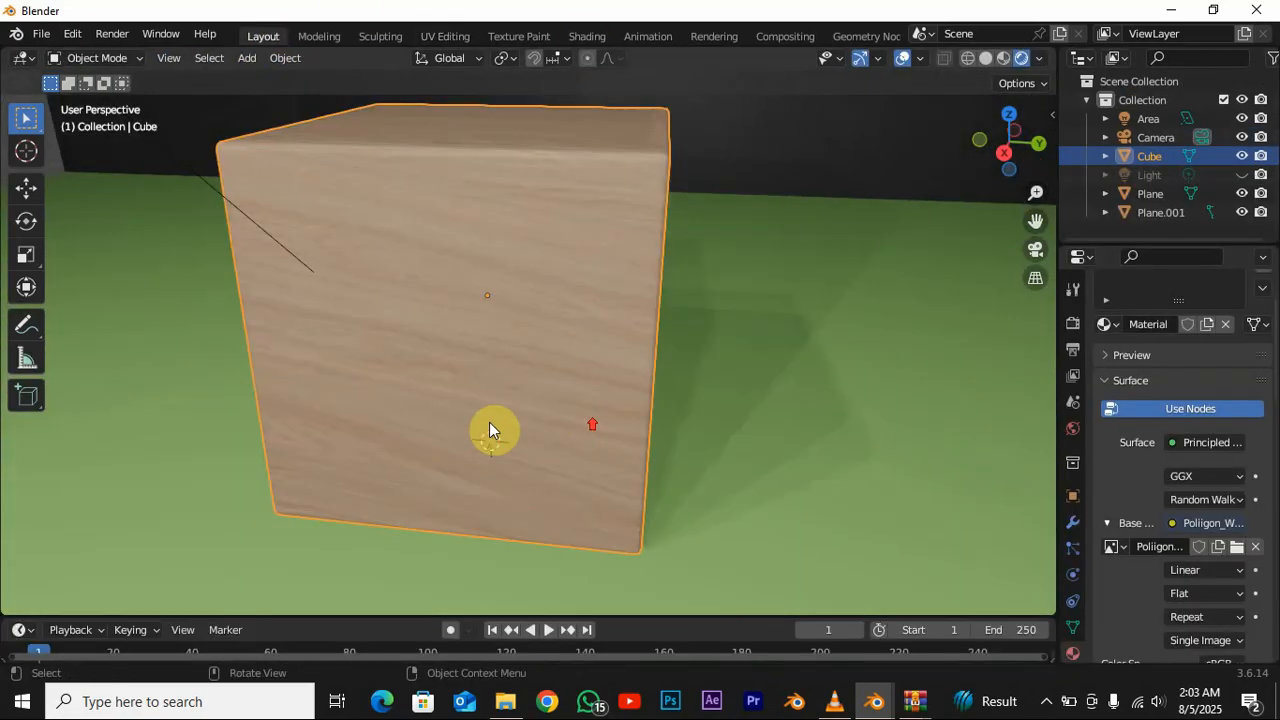
middle_drag(489, 422, 640, 418)
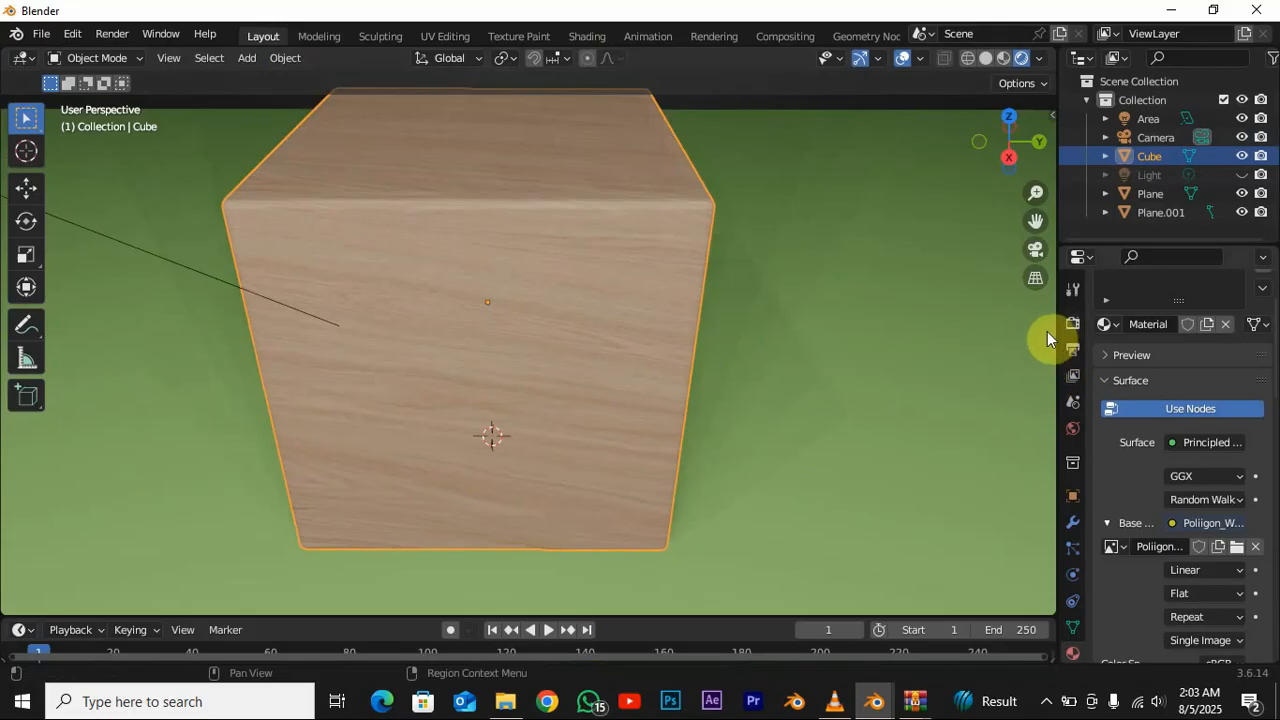
- Set the scene's render engine to Cycles
click(1078, 321)
scroll(1200, 320, up, 2)
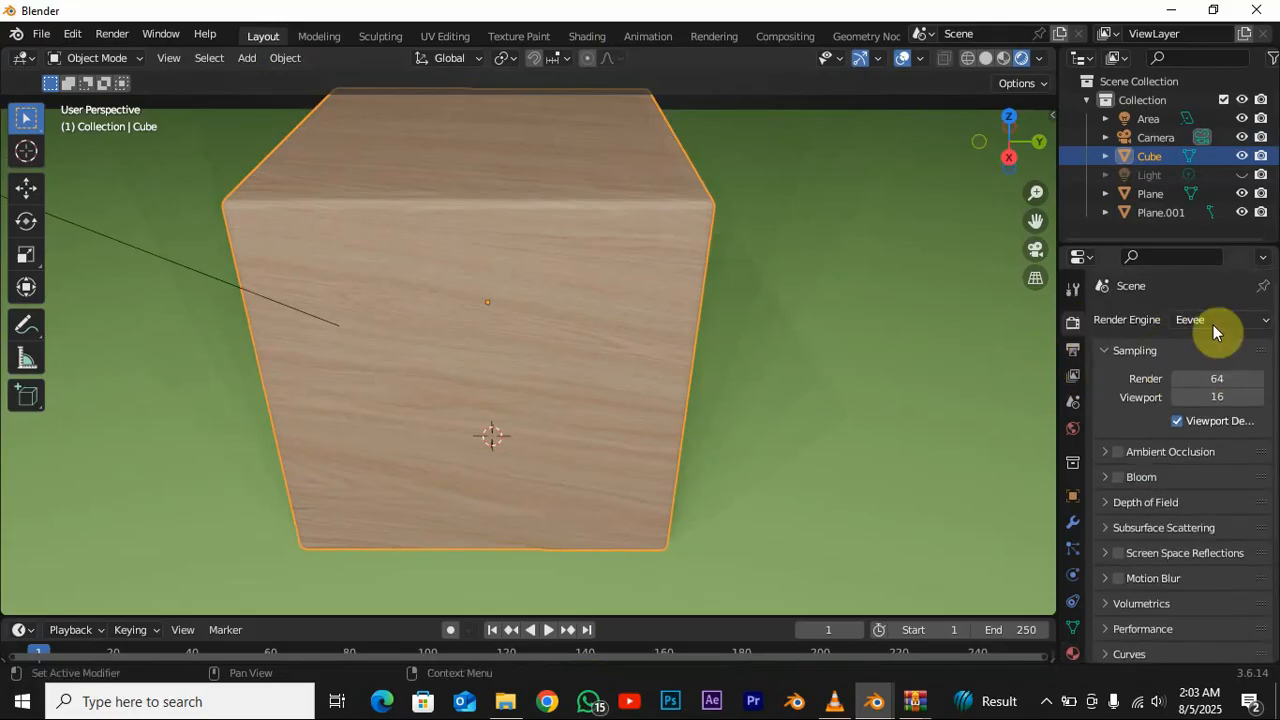
click(1212, 322)
click(1187, 382)
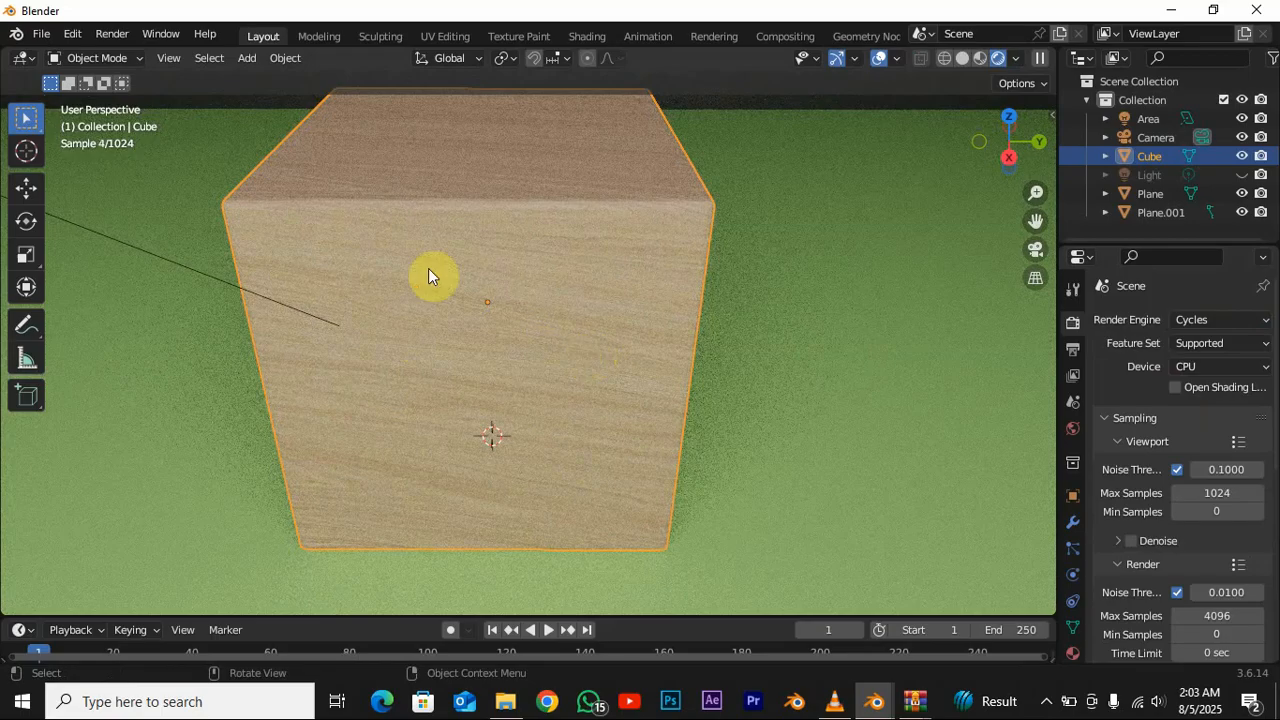
- Examine the wood grain and beveled edges on the cube's top and side faces in the Cycles viewport render
scroll(418, 316, up, 5)
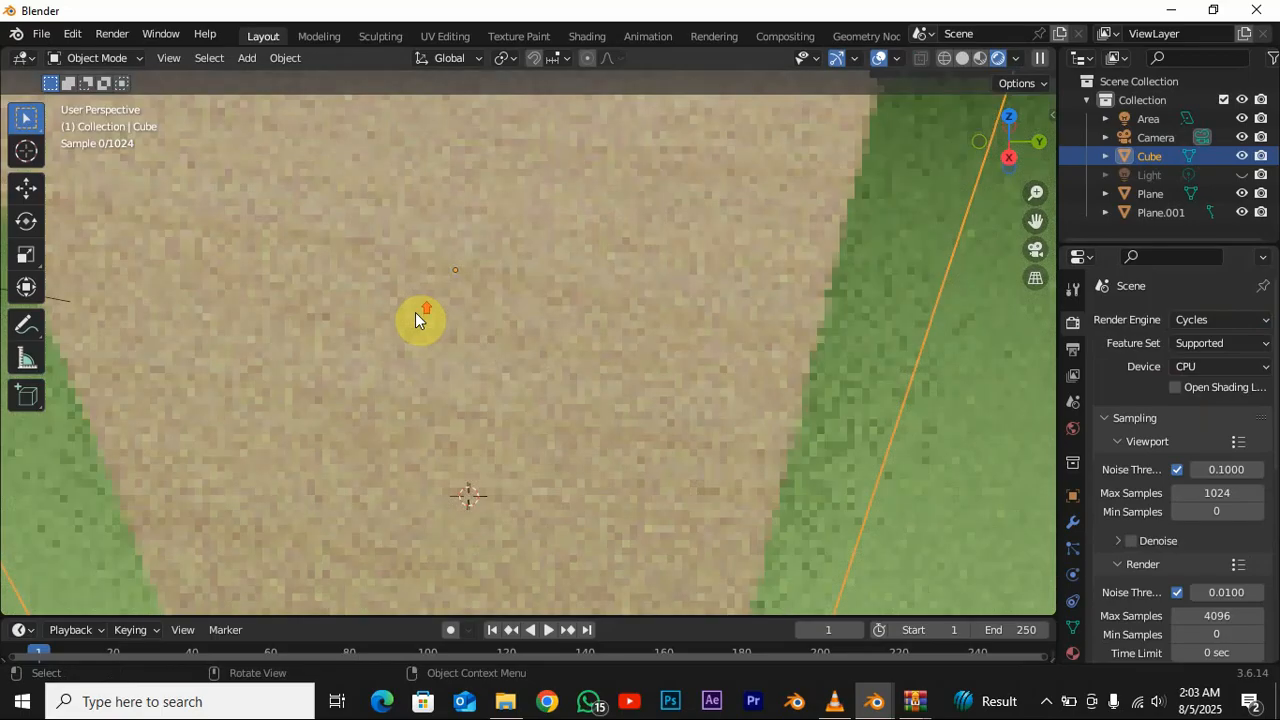
scroll(440, 342, down, 4)
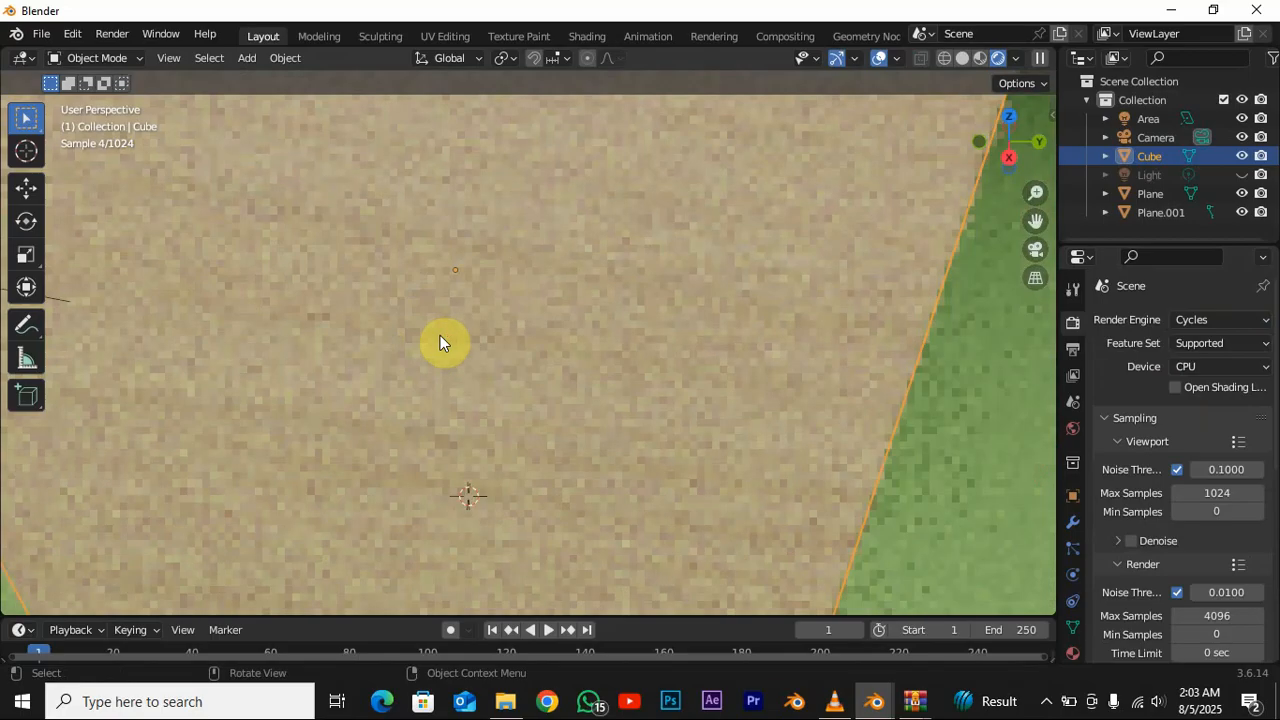
shift+middle_drag(531, 251, 577, 355)
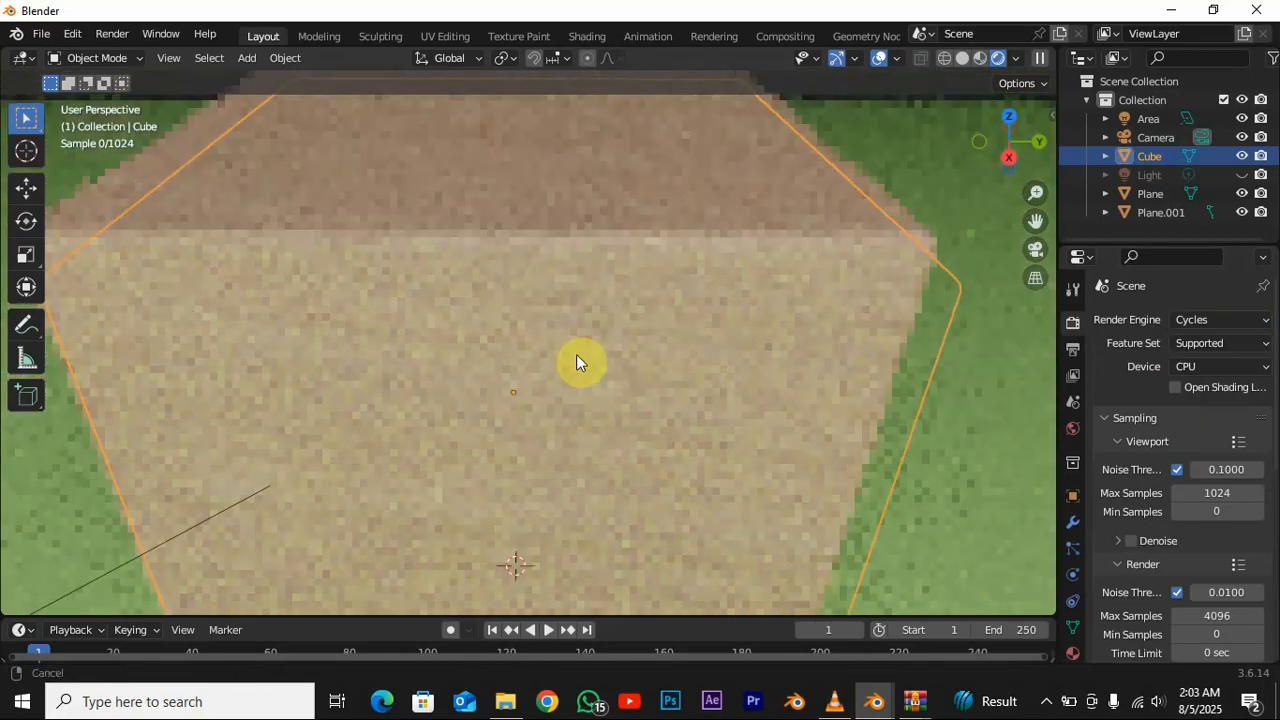
scroll(548, 312, up, 2)
shift+middle_drag(547, 312, 585, 331)
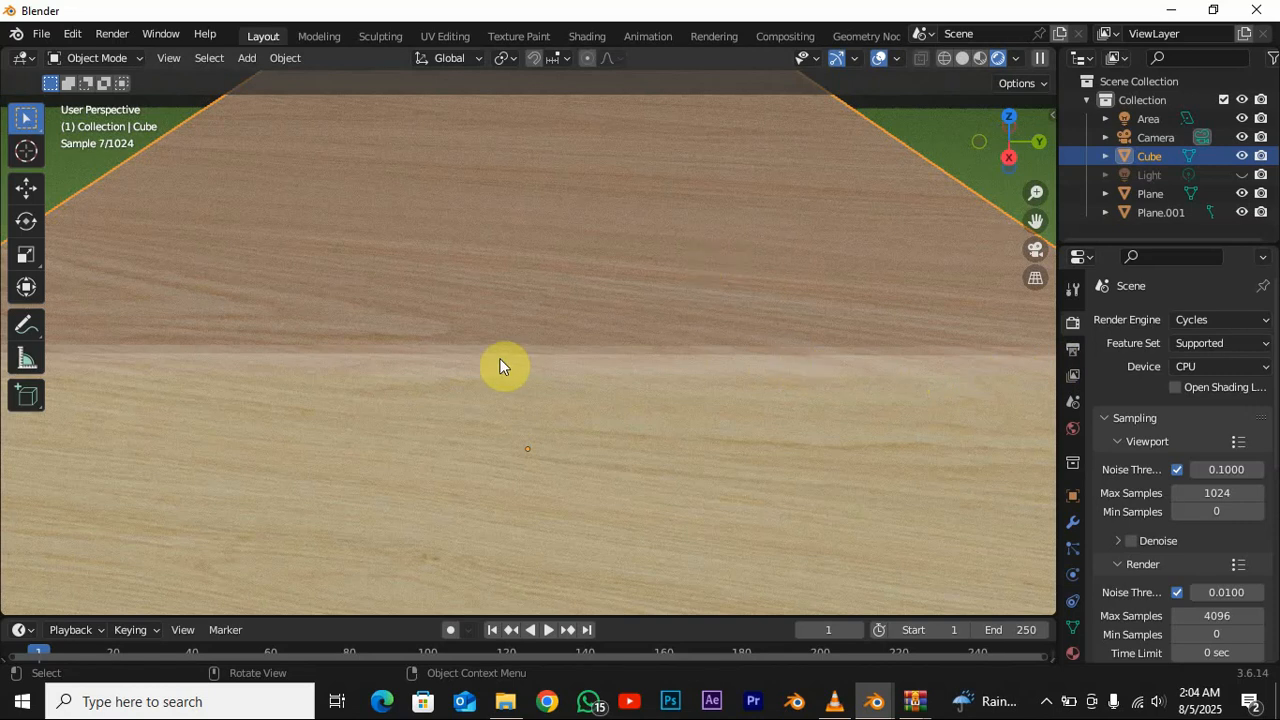
scroll(343, 381, down, 3)
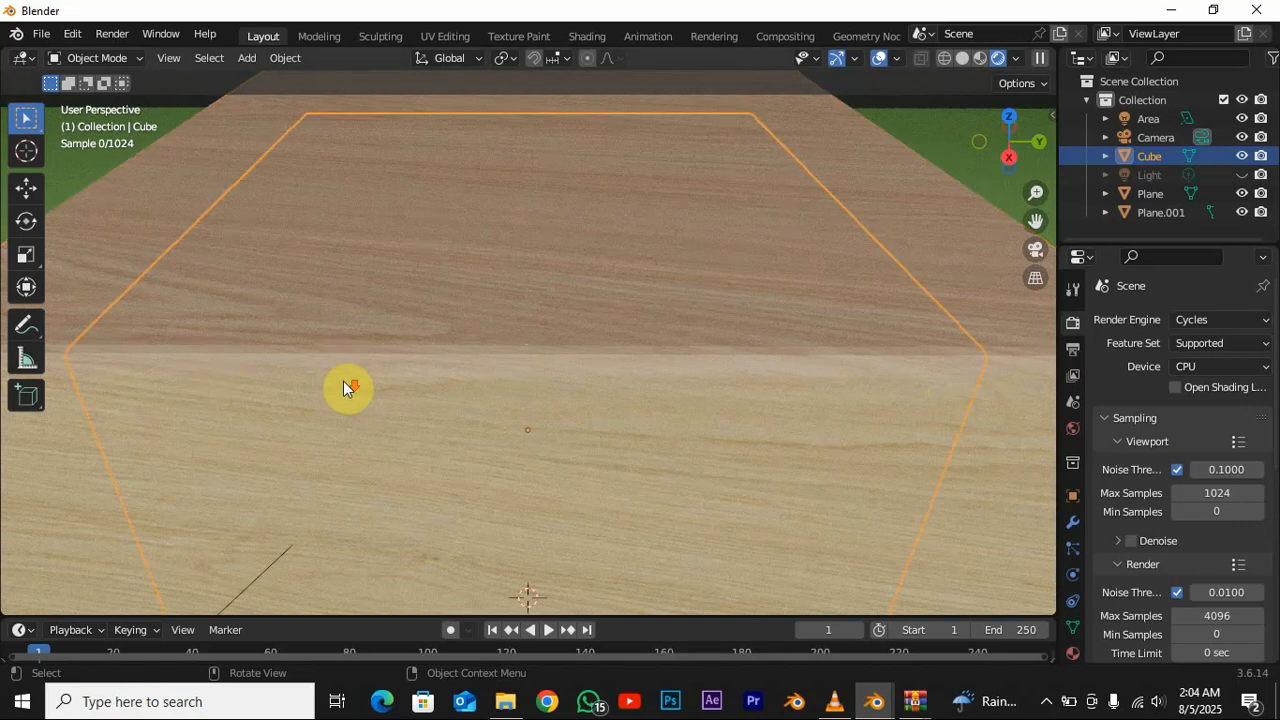
middle_drag(196, 318, 358, 304)
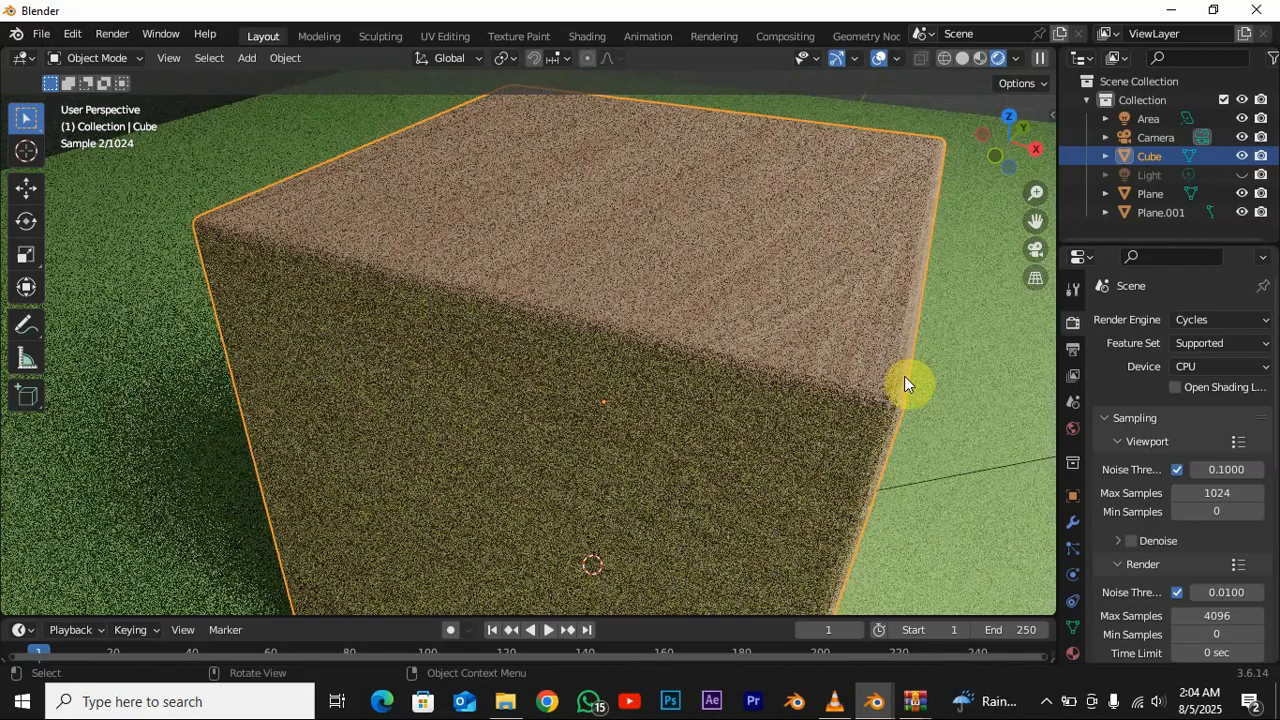
scroll(613, 435, down, 1)
scroll(634, 377, down, 1)
middle_drag(634, 377, 546, 321)
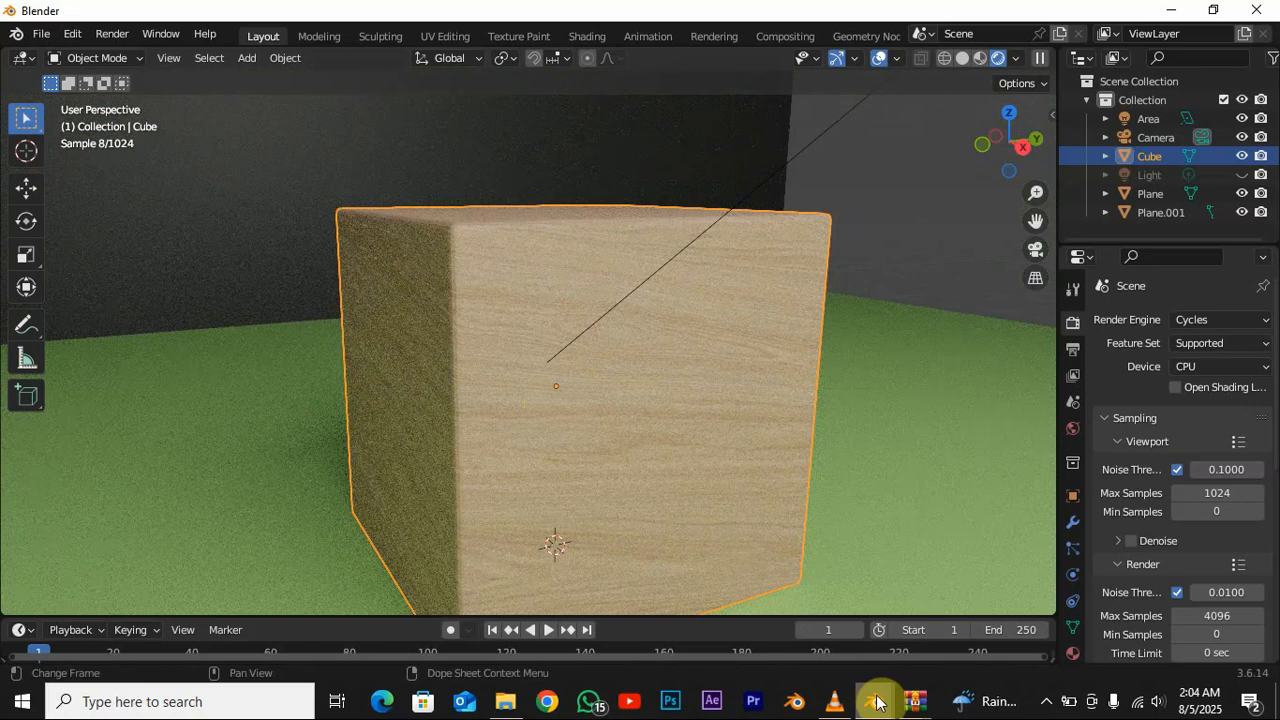
- Switch to the Blender window with the coffee cup file and view the cup up close in Rendered shading
mouse_move(876, 703)
click(791, 635)
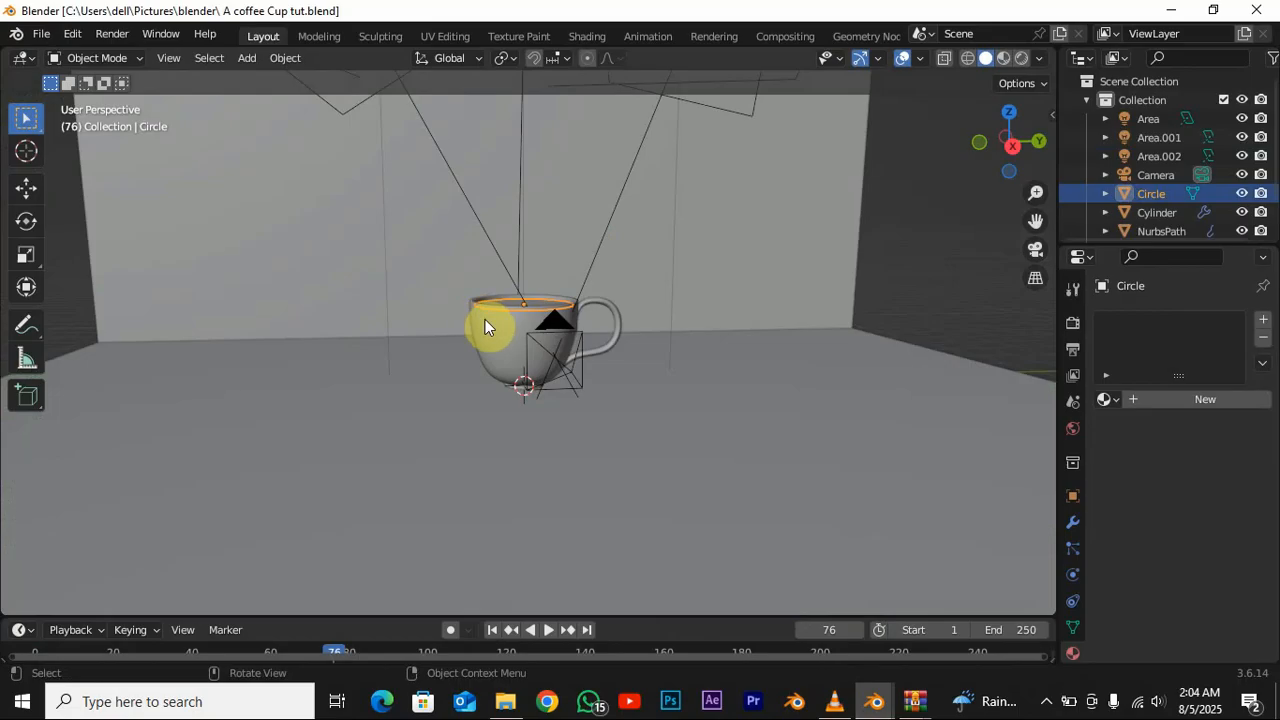
middle_drag(578, 392, 579, 400)
scroll(575, 392, up, 2)
scroll(574, 390, up, 2)
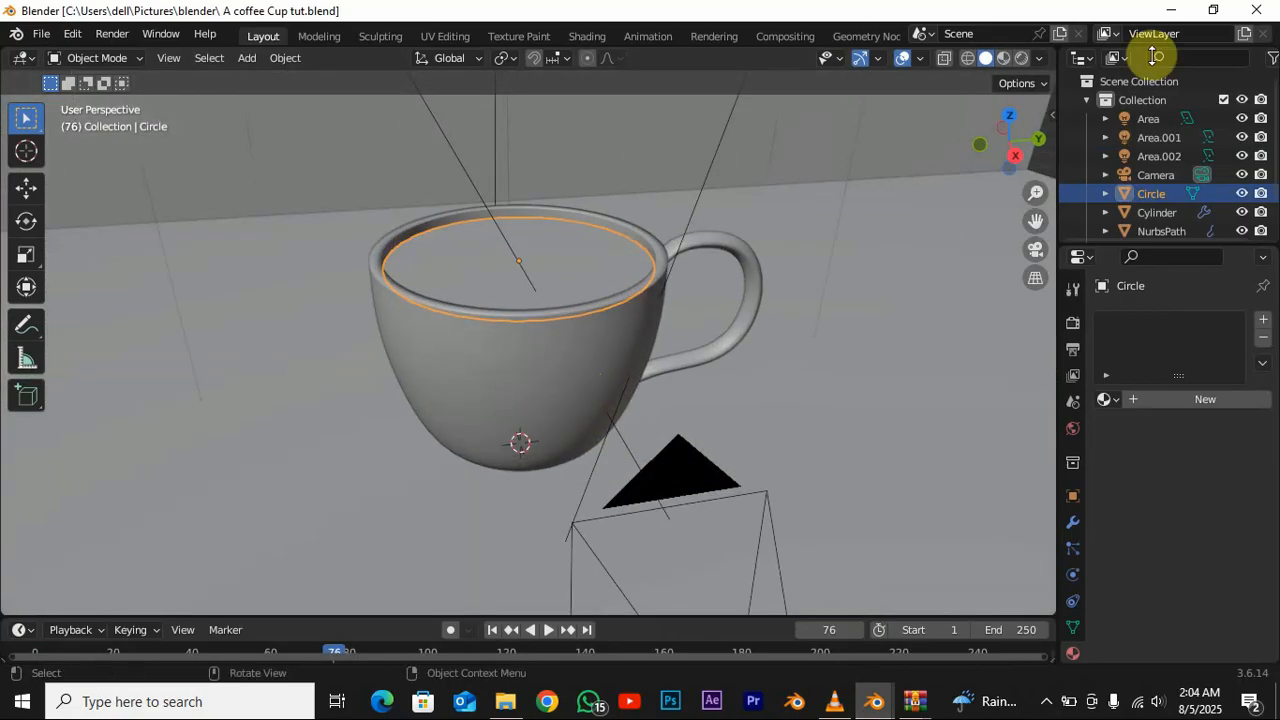
click(1005, 59)
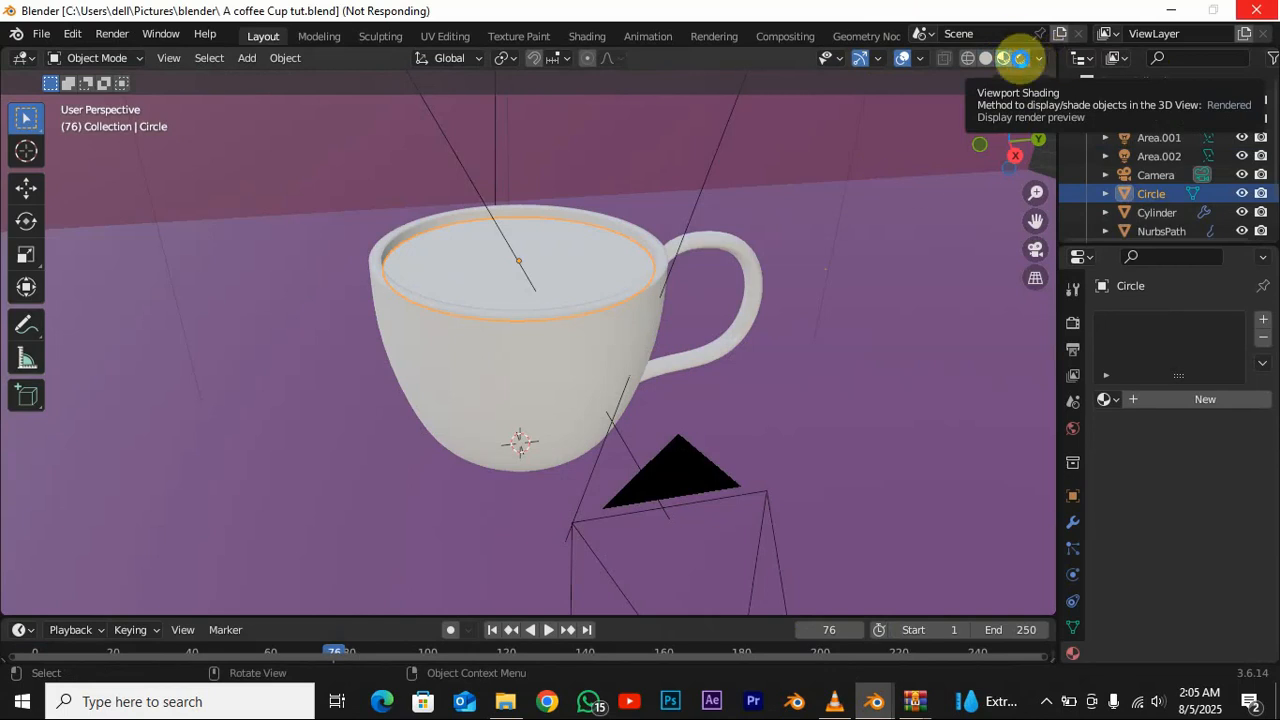
click(1020, 57)
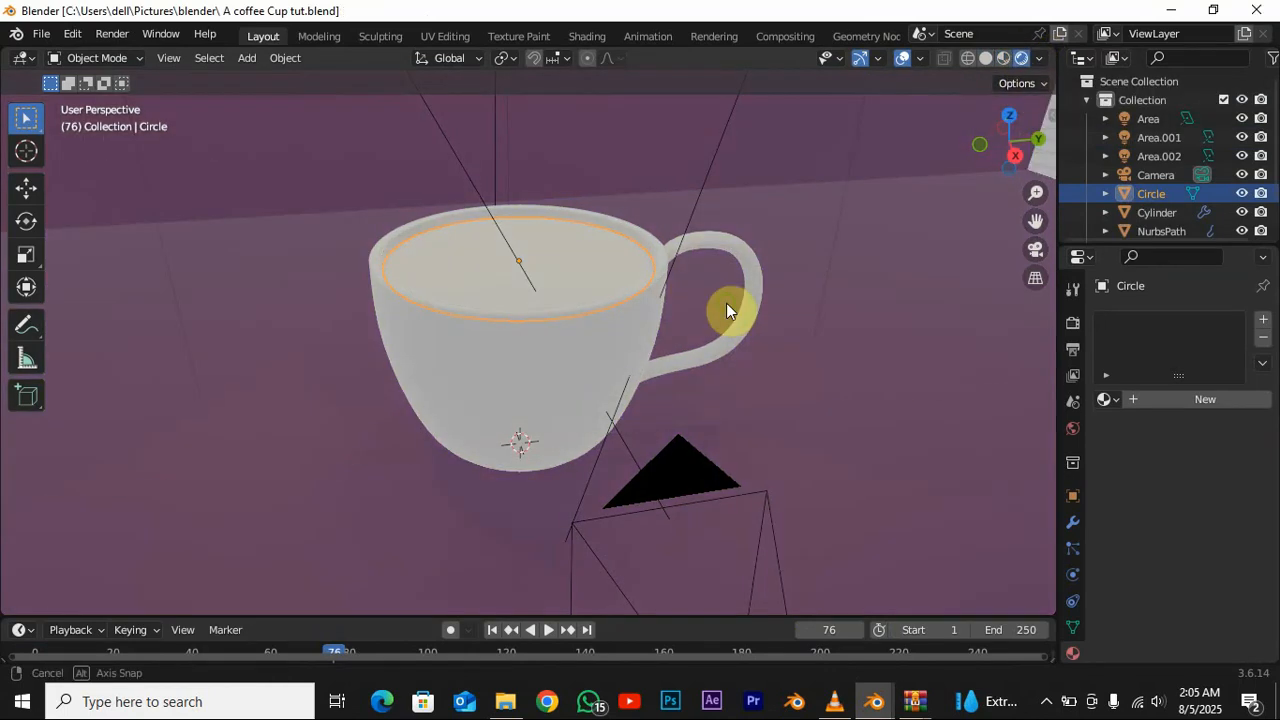
middle_drag(726, 303, 751, 351)
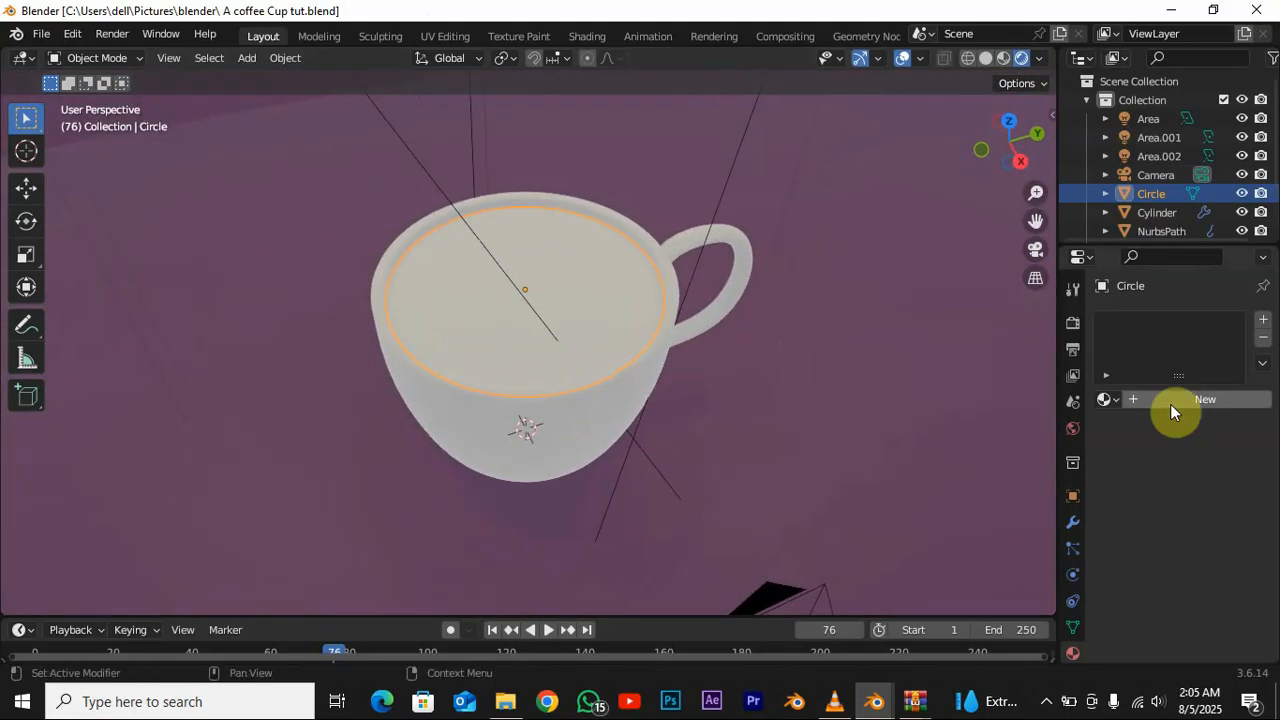
- Add a new material to the circle inside the cup and use an Image Texture for its Base Color
click(553, 241)
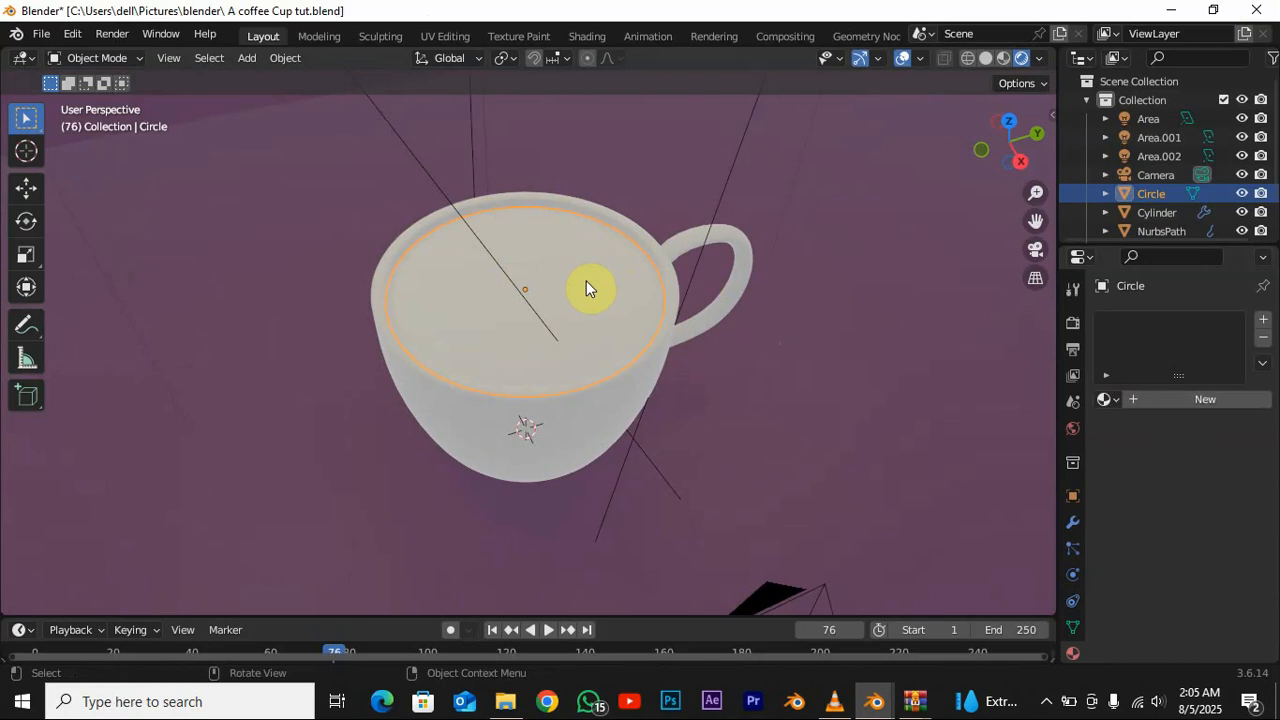
click(1196, 403)
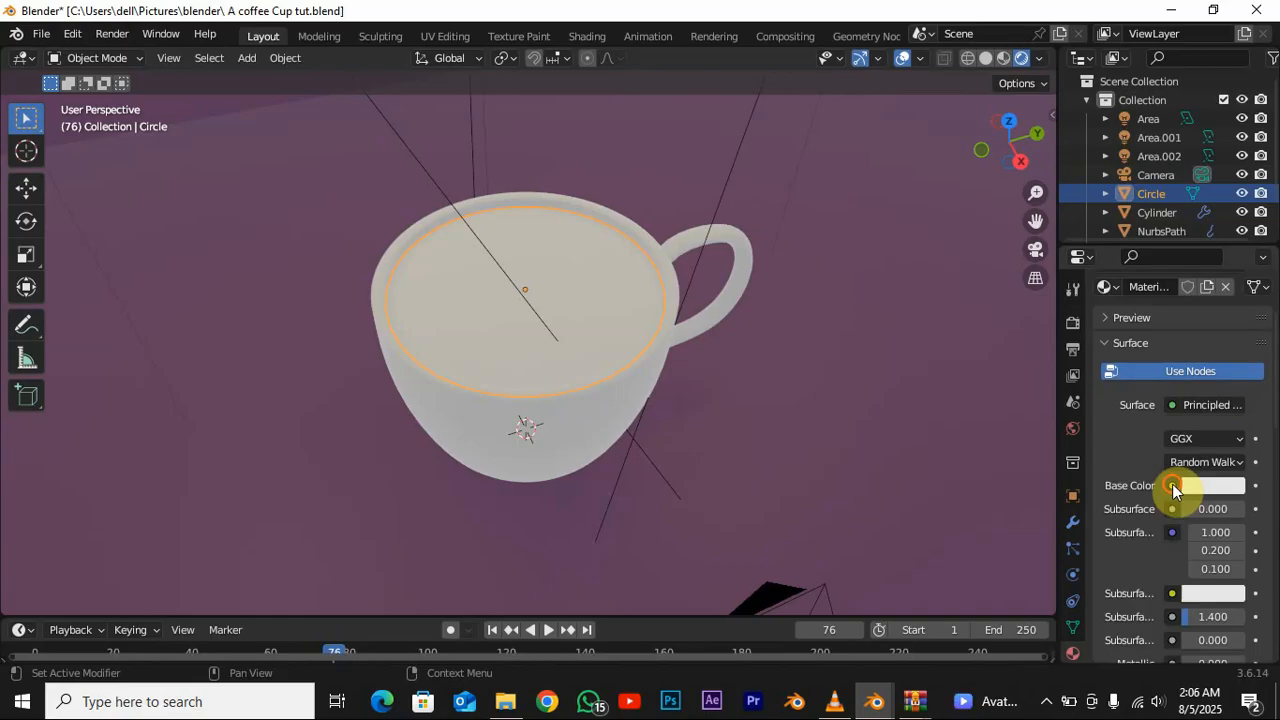
click(1172, 485)
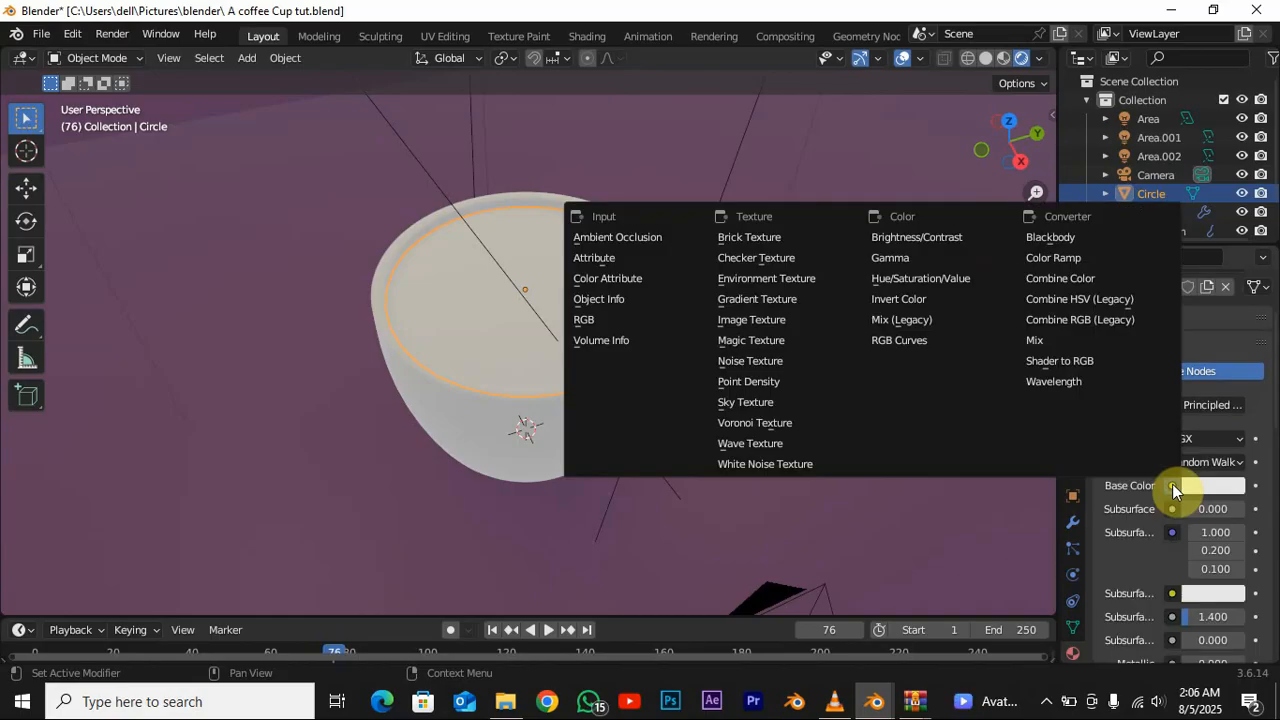
click(791, 322)
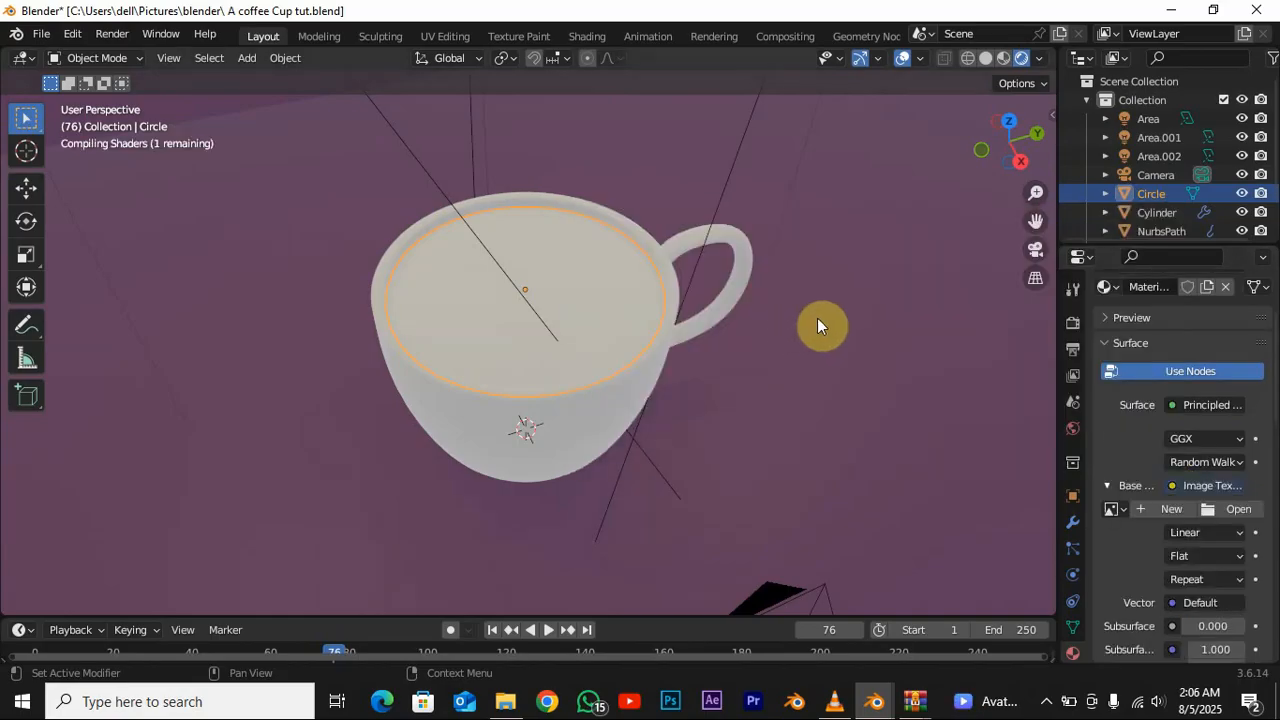
- Load "A cup of coffee isolated on white bakground _ Premium AI-generated image-Photoroom.png" from the Pictures\PNG folder as the circle's texture image
click(1238, 510)
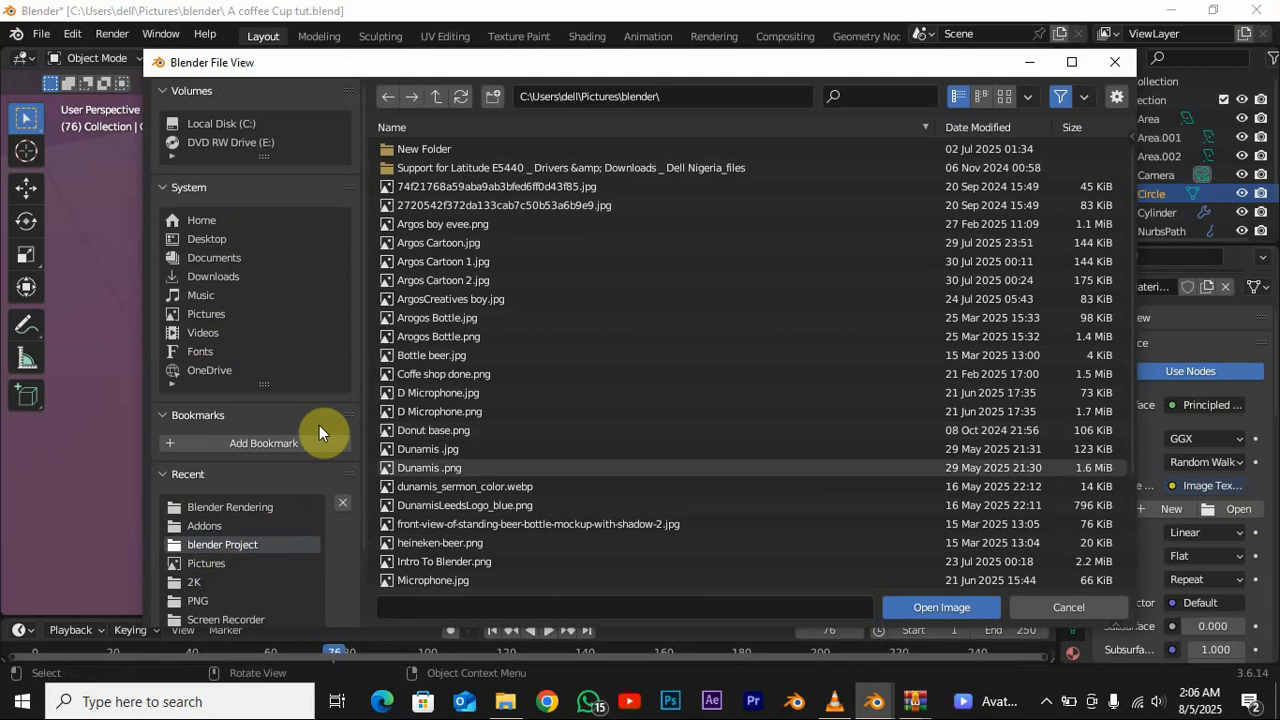
click(224, 316)
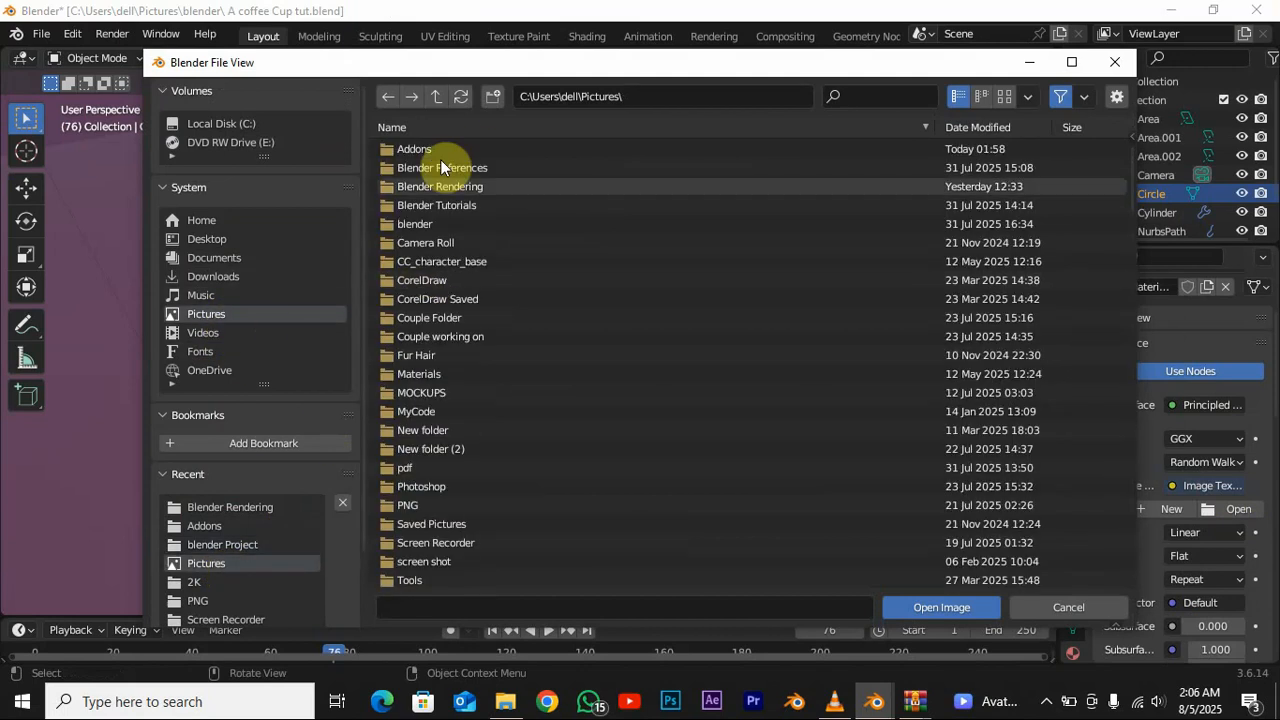
double_click(420, 505)
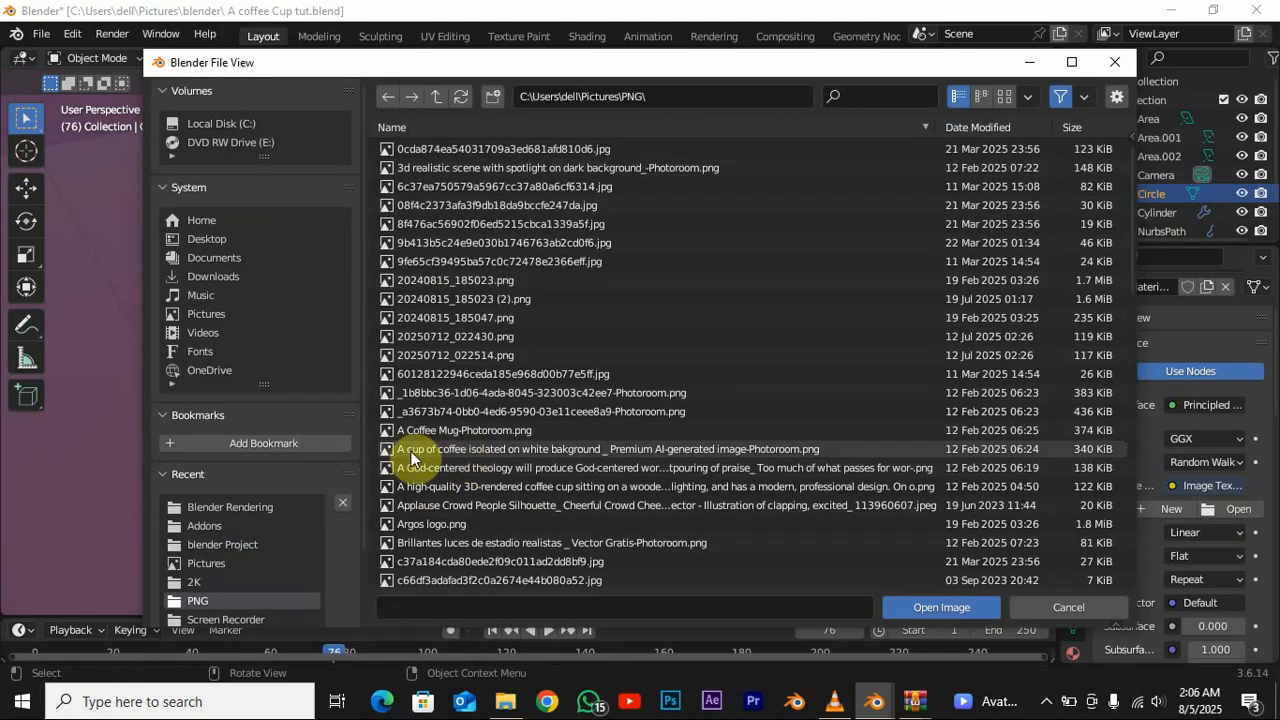
click(567, 459)
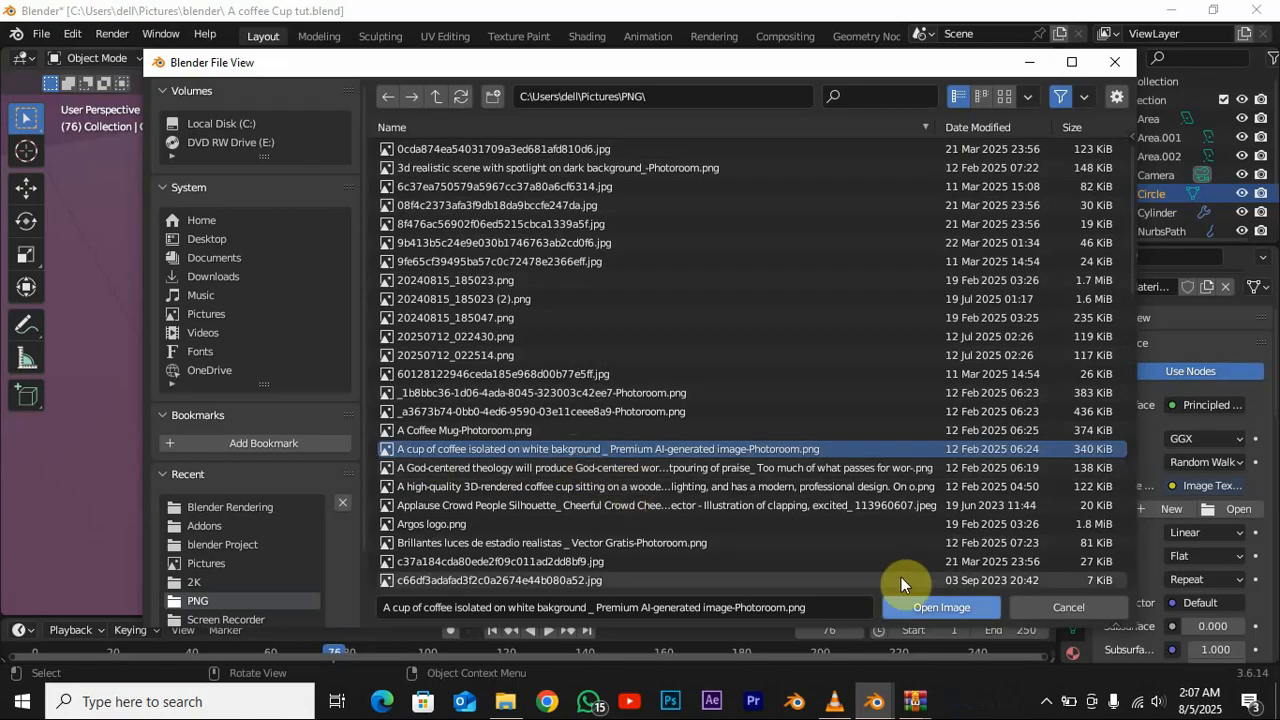
click(941, 607)
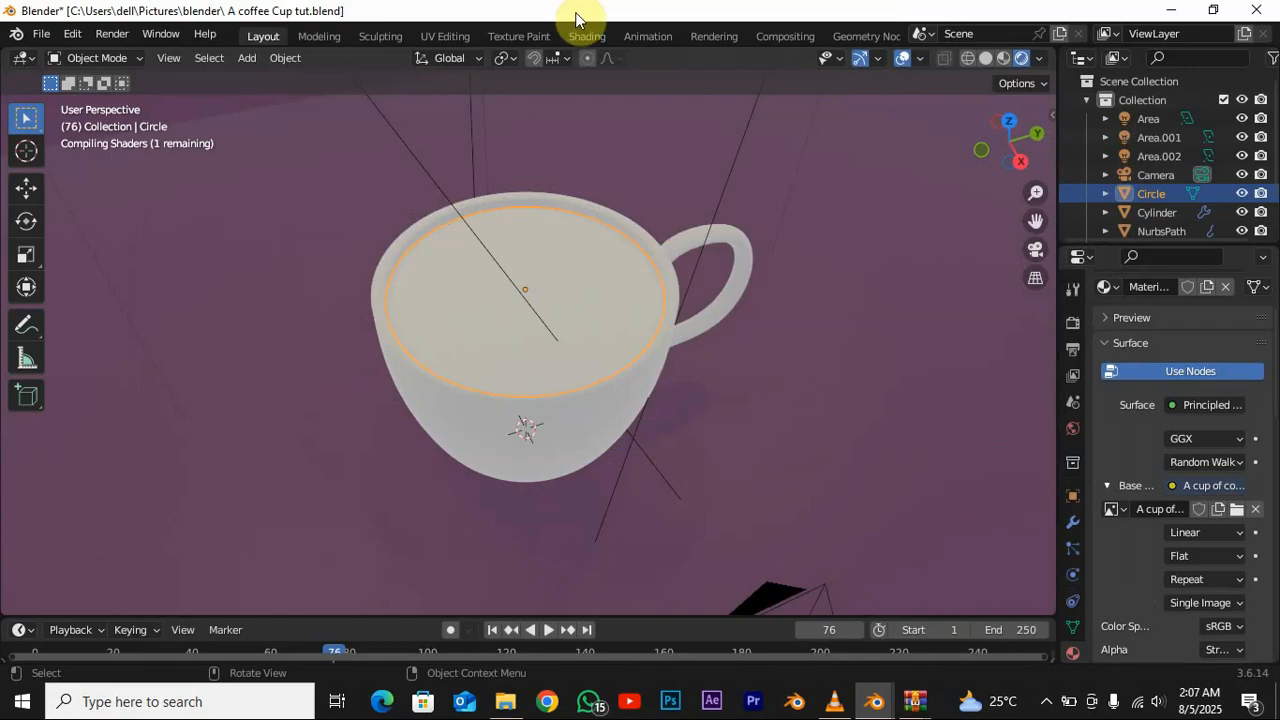
- Unwrap all faces of the coffee surface circle in the UV Editing workspace
click(449, 36)
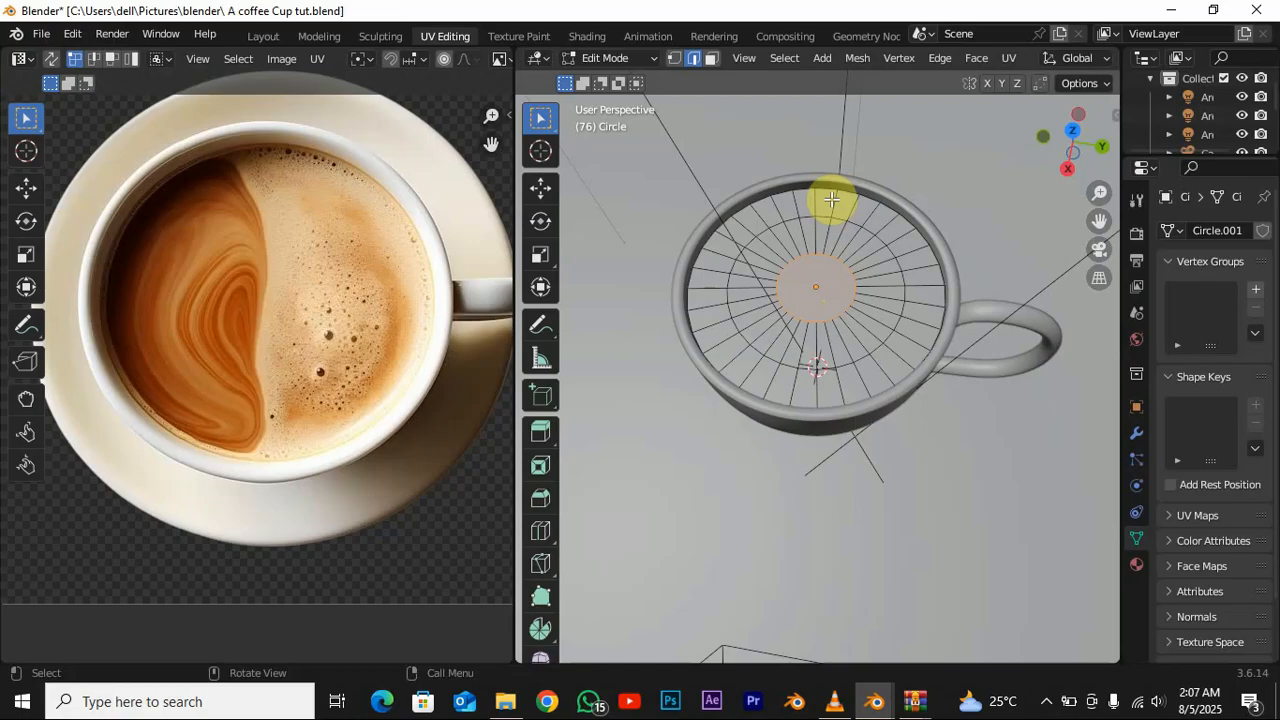
key(a)
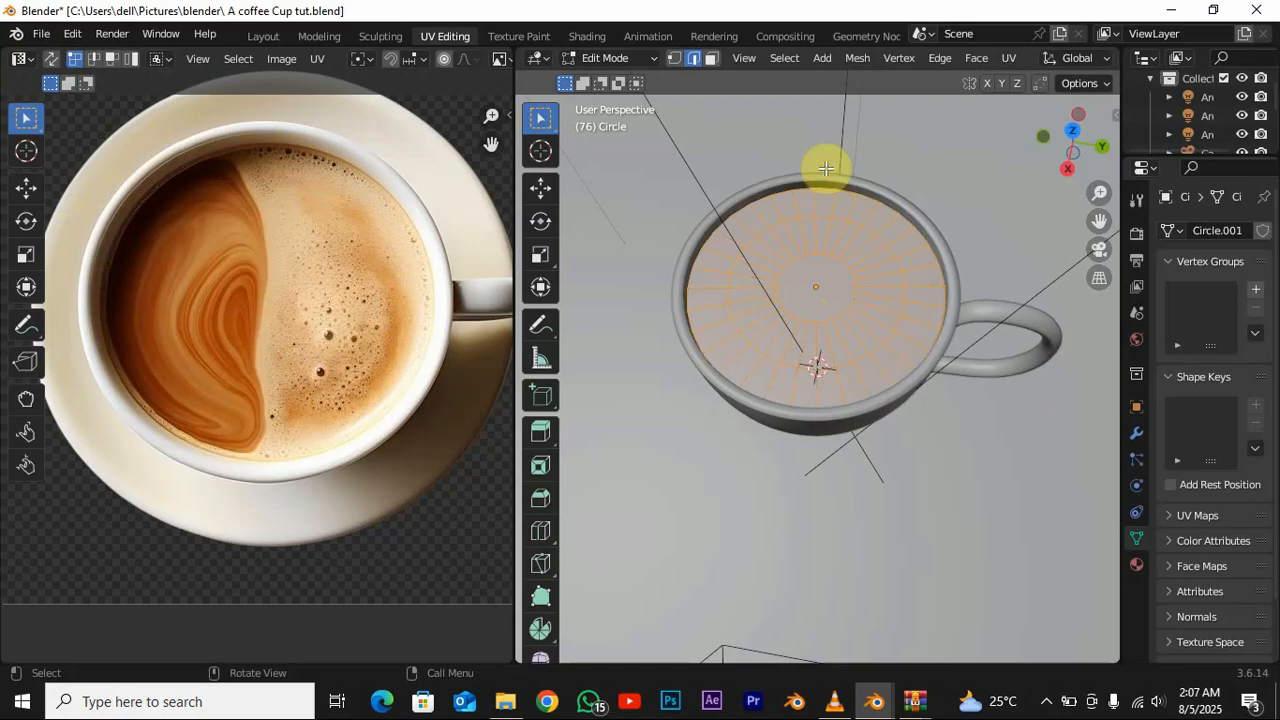
scroll(808, 264, down, 2)
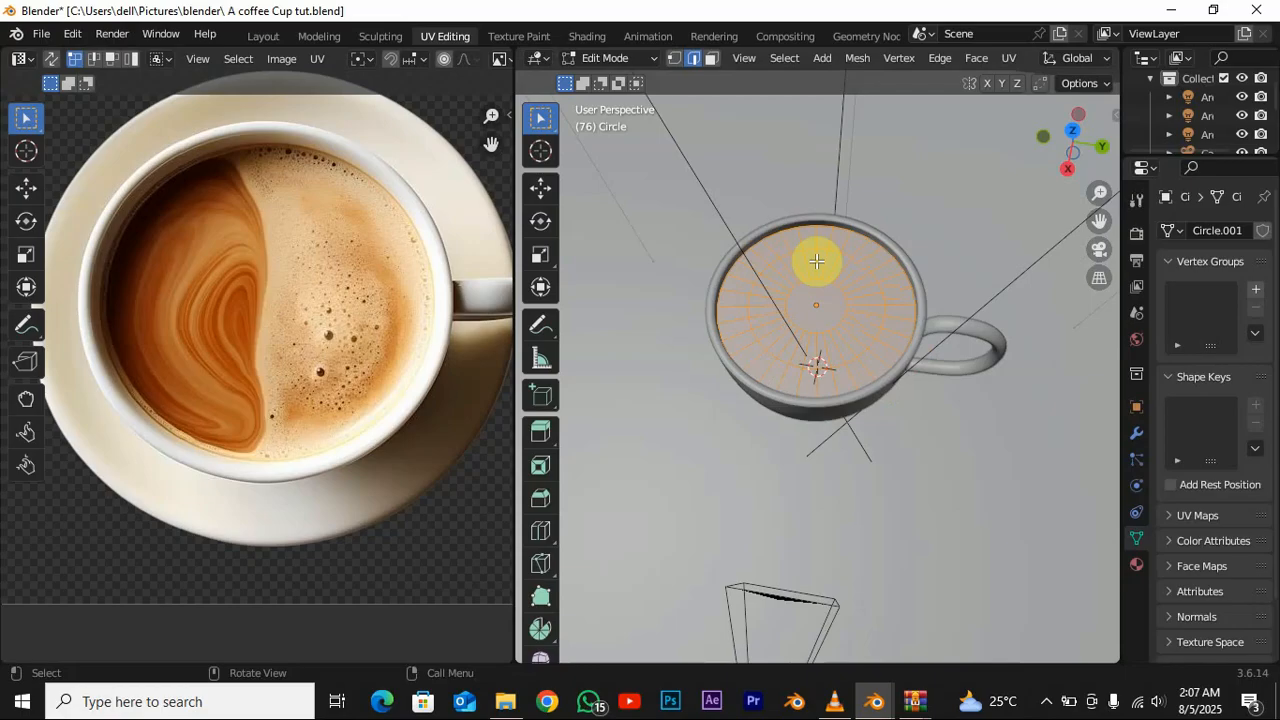
key(u)
click(816, 262)
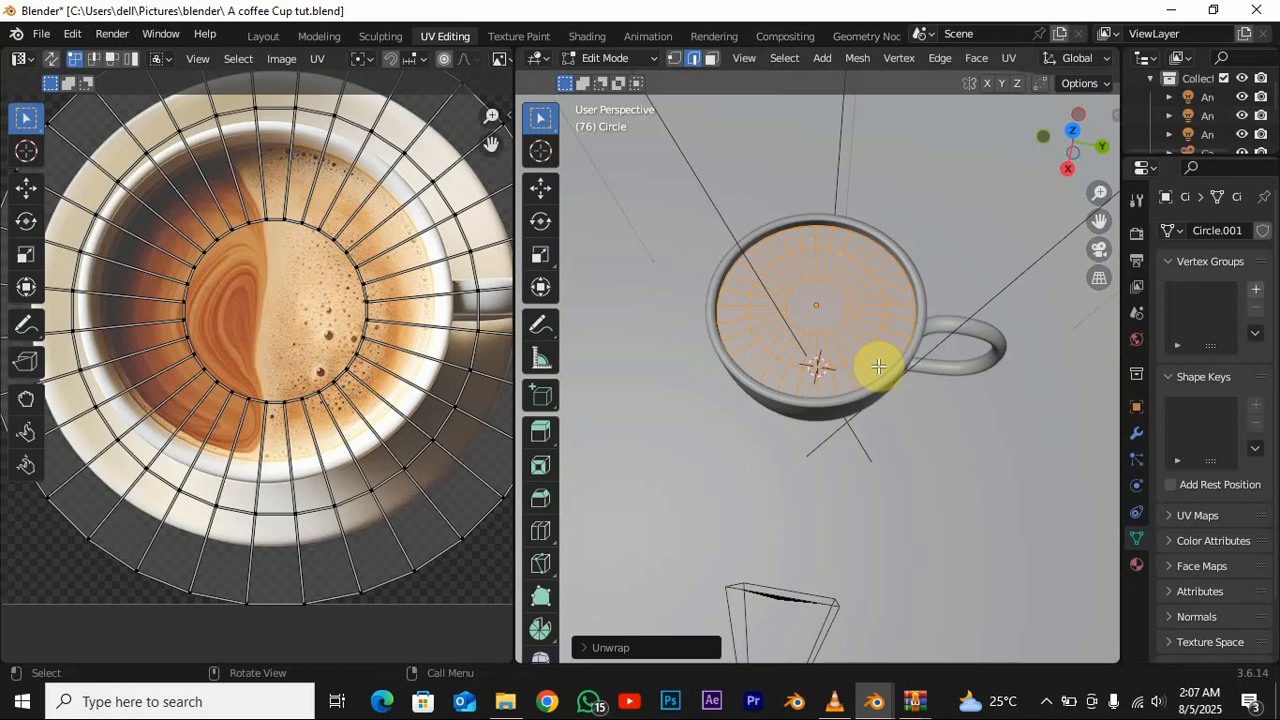
- Show the cup in Rendered shading and widen the UV editor
key(z)
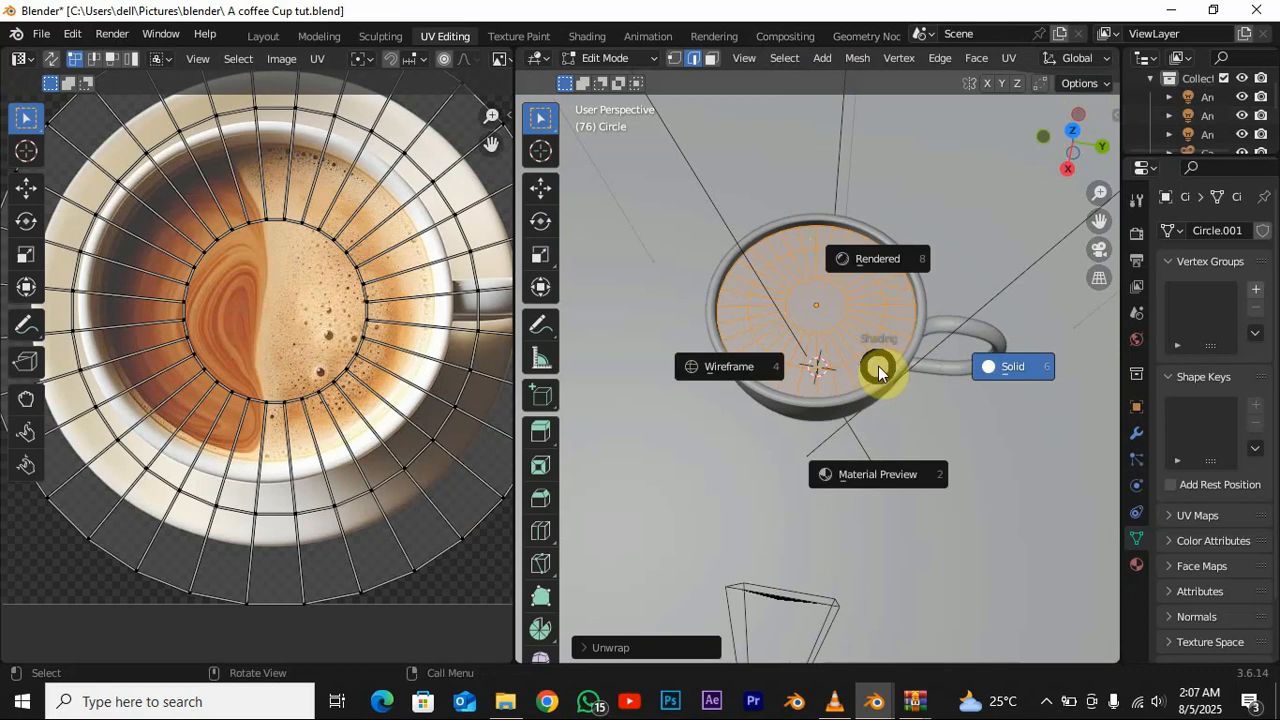
click(887, 280)
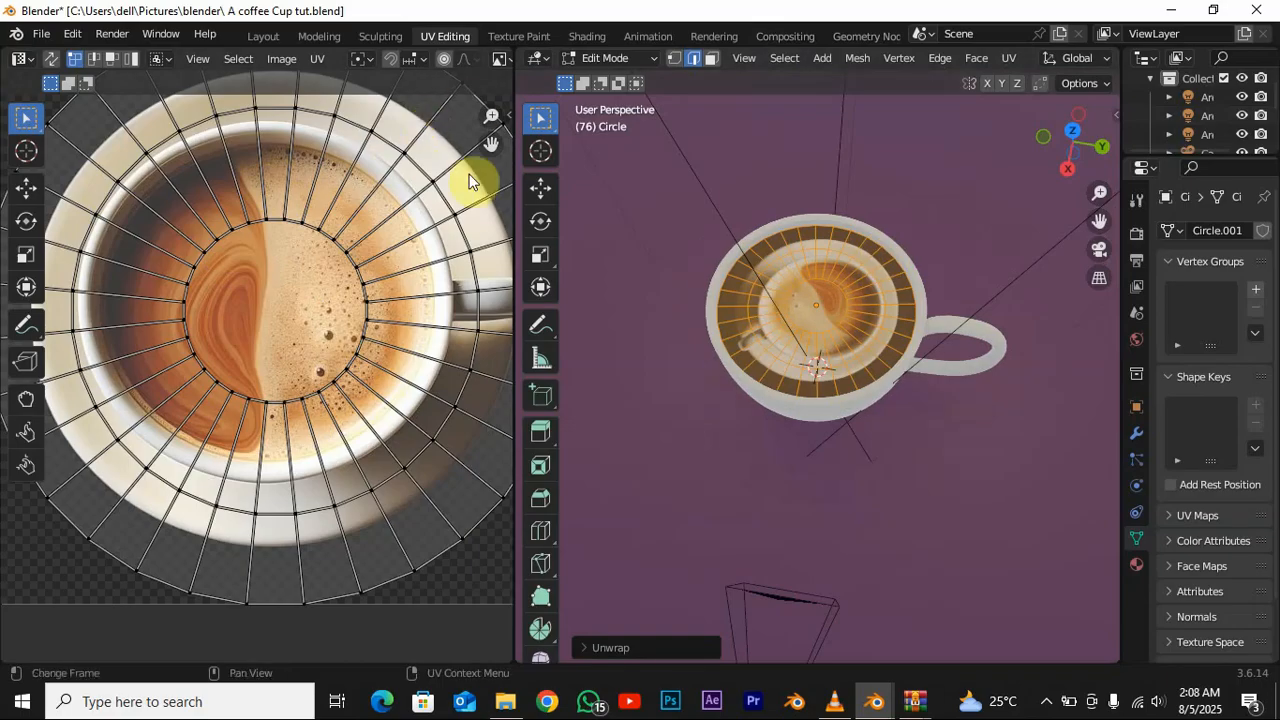
drag(515, 210, 572, 246)
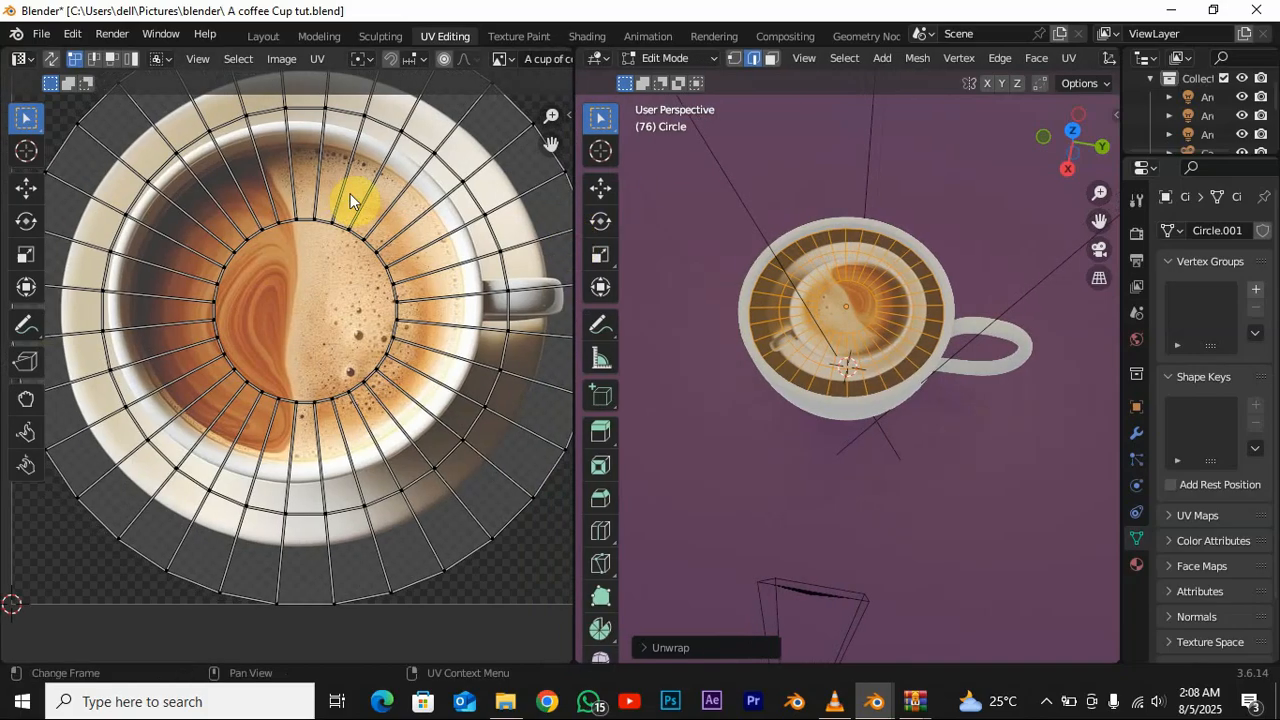
- Scale the circle's whole UV layout to about 0.56 and move it by about -0.021 in X and 0.014 in Y to fit the coffee image
key(a)
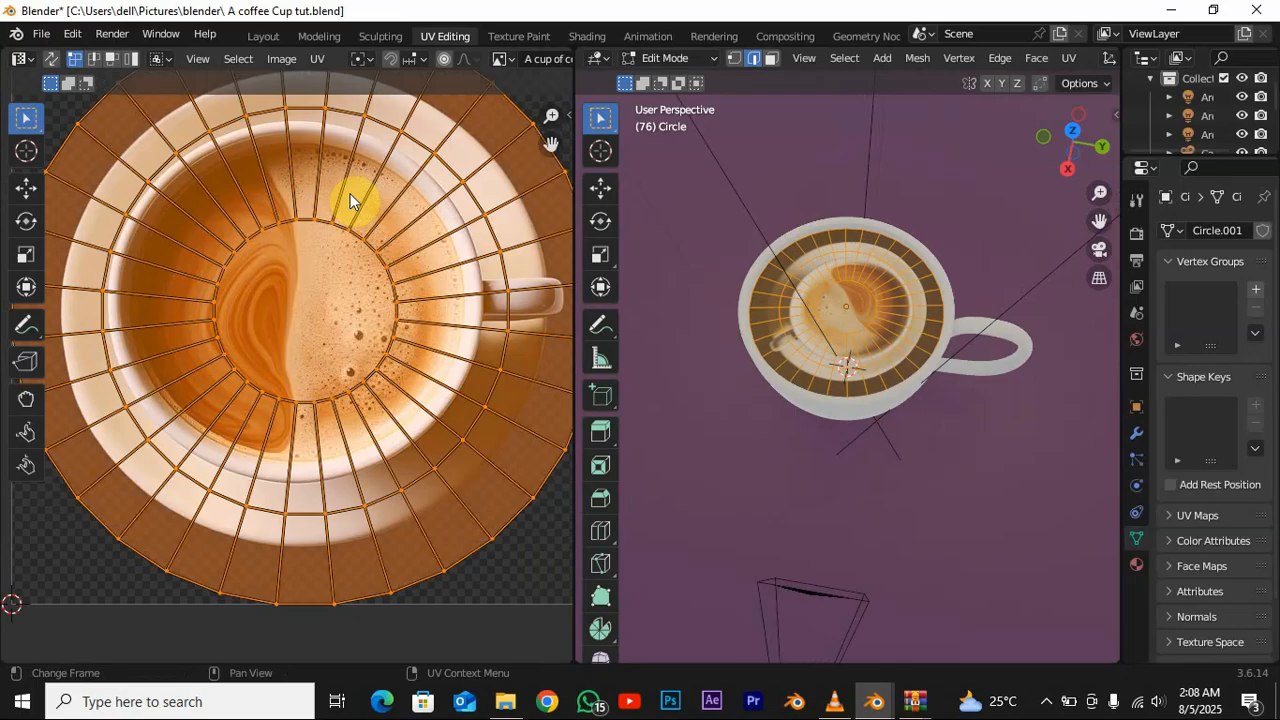
key(s)
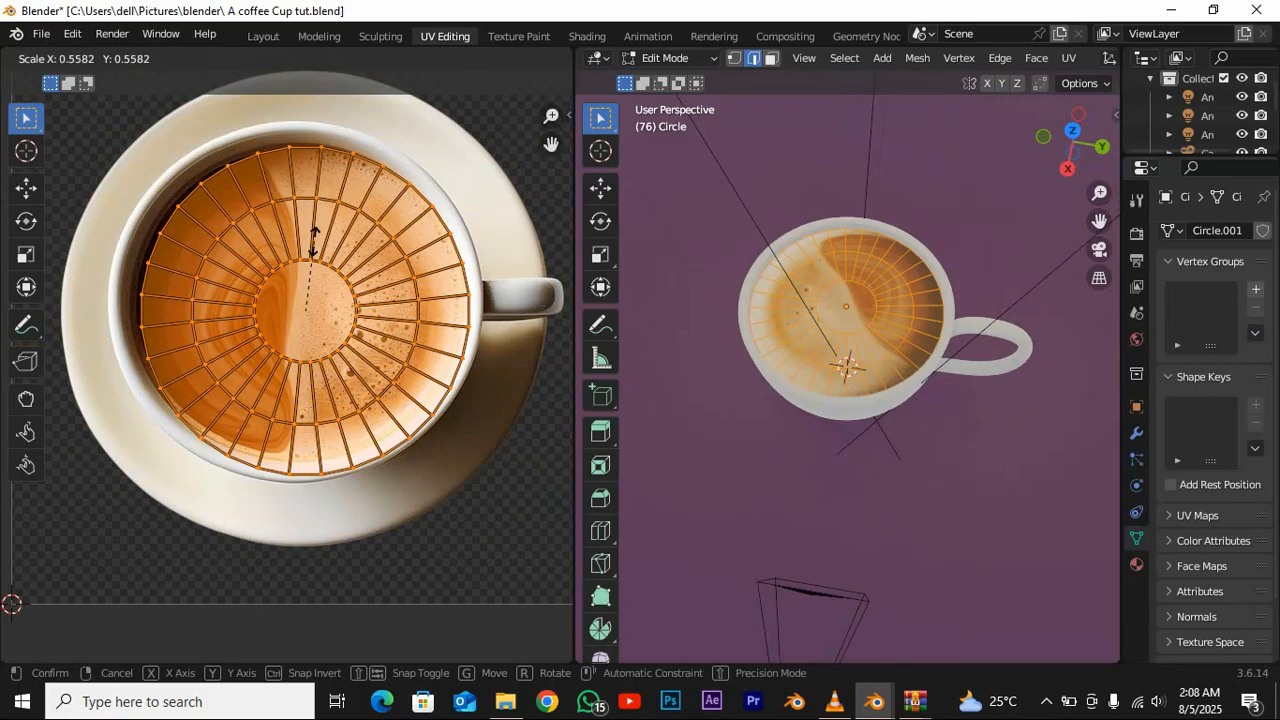
click(314, 241)
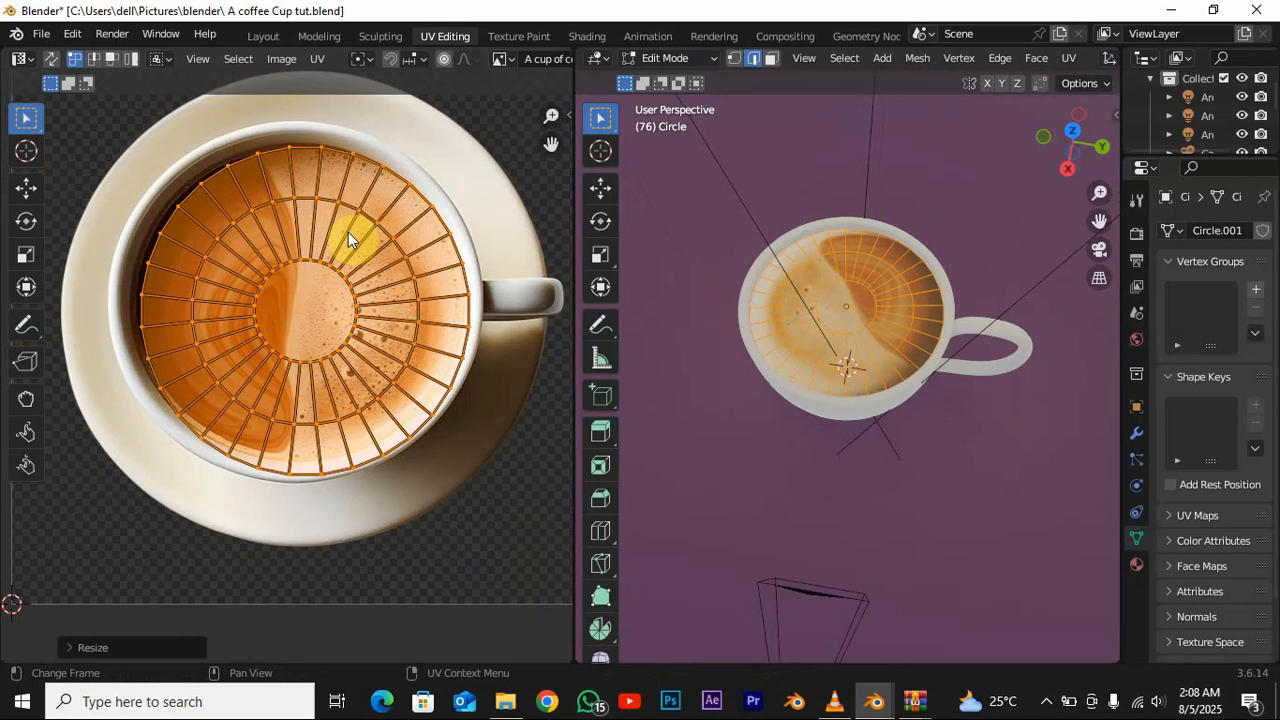
key(g)
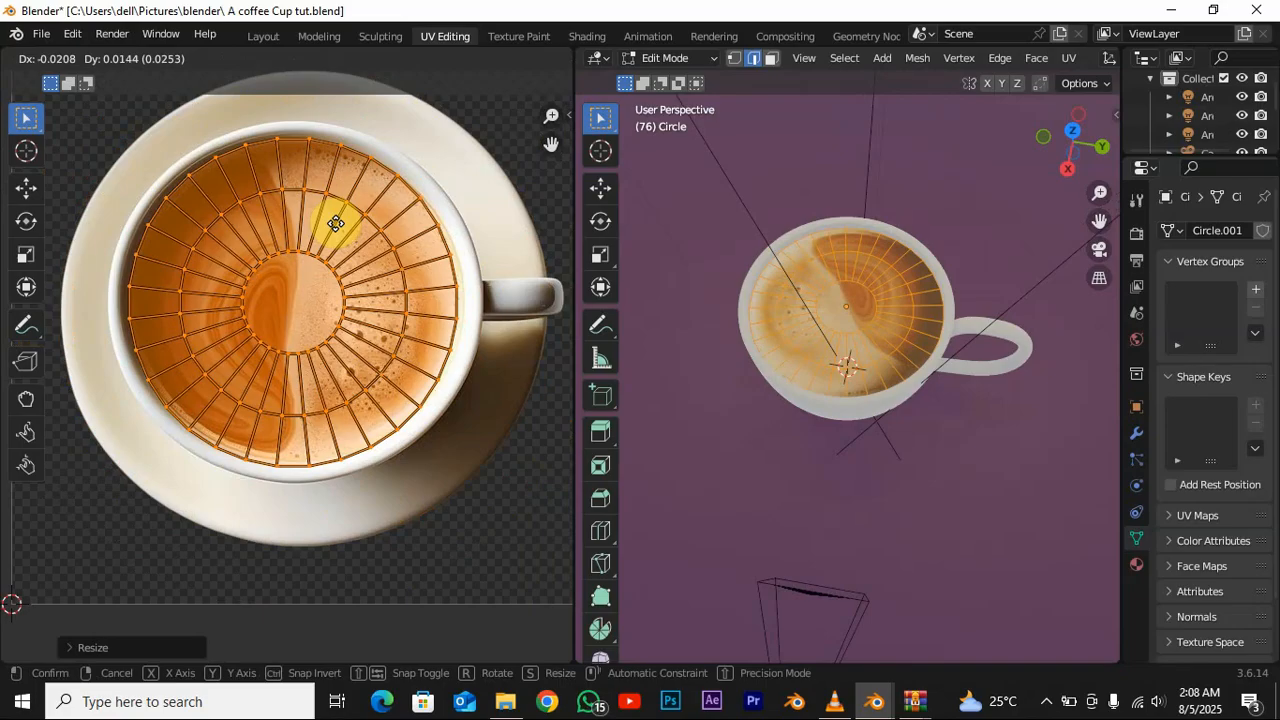
click(335, 223)
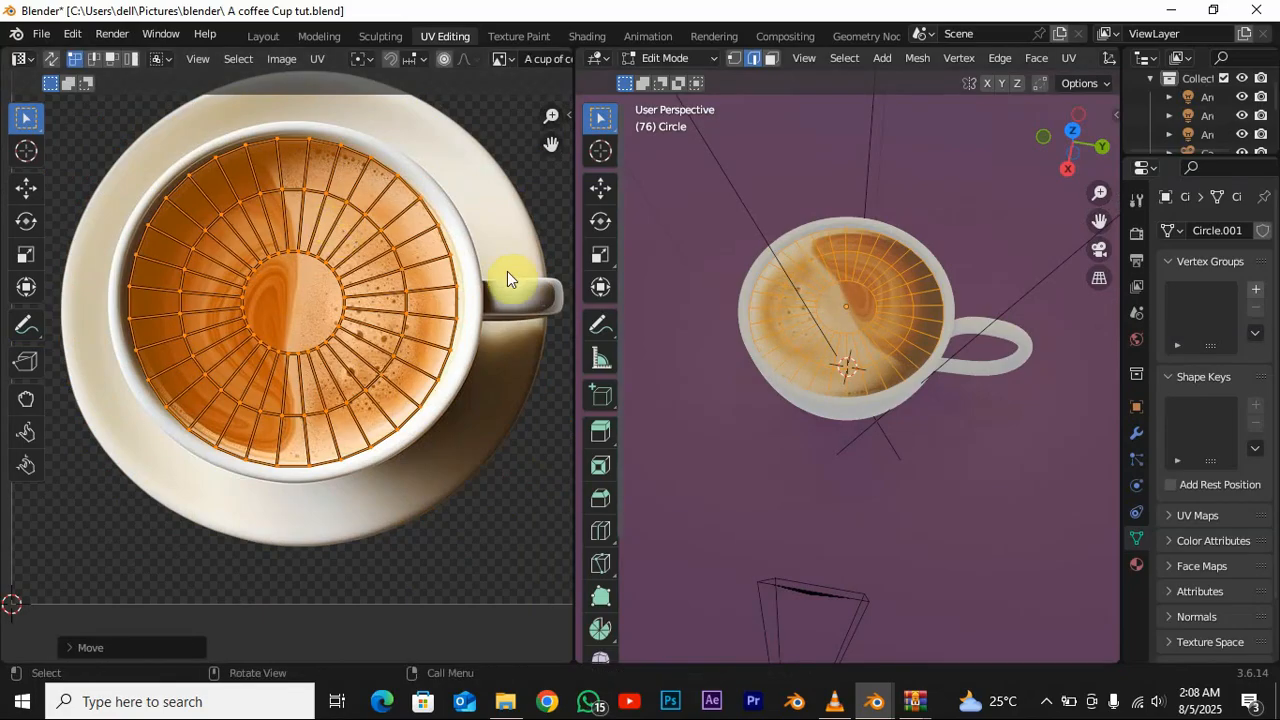
- Return to the Layout workspace and switch the cup scene's render engine to Cycles
scroll(914, 423, up, 5)
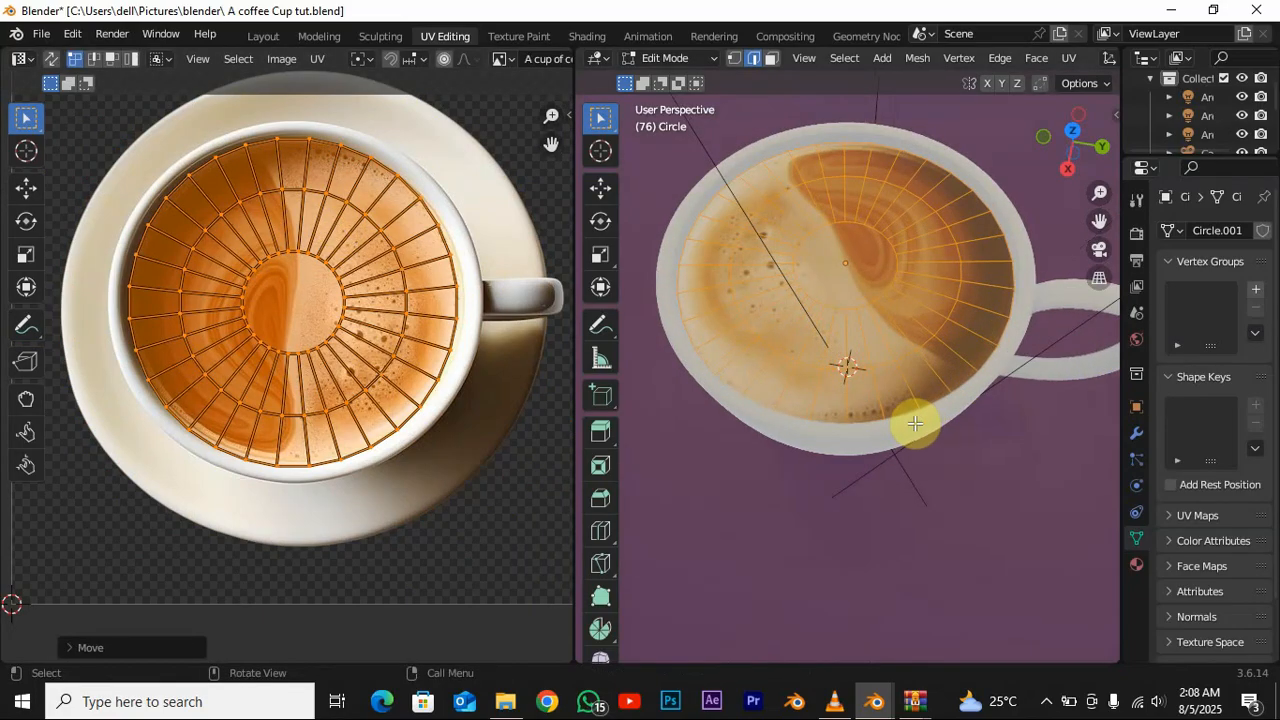
middle_drag(884, 442, 915, 410)
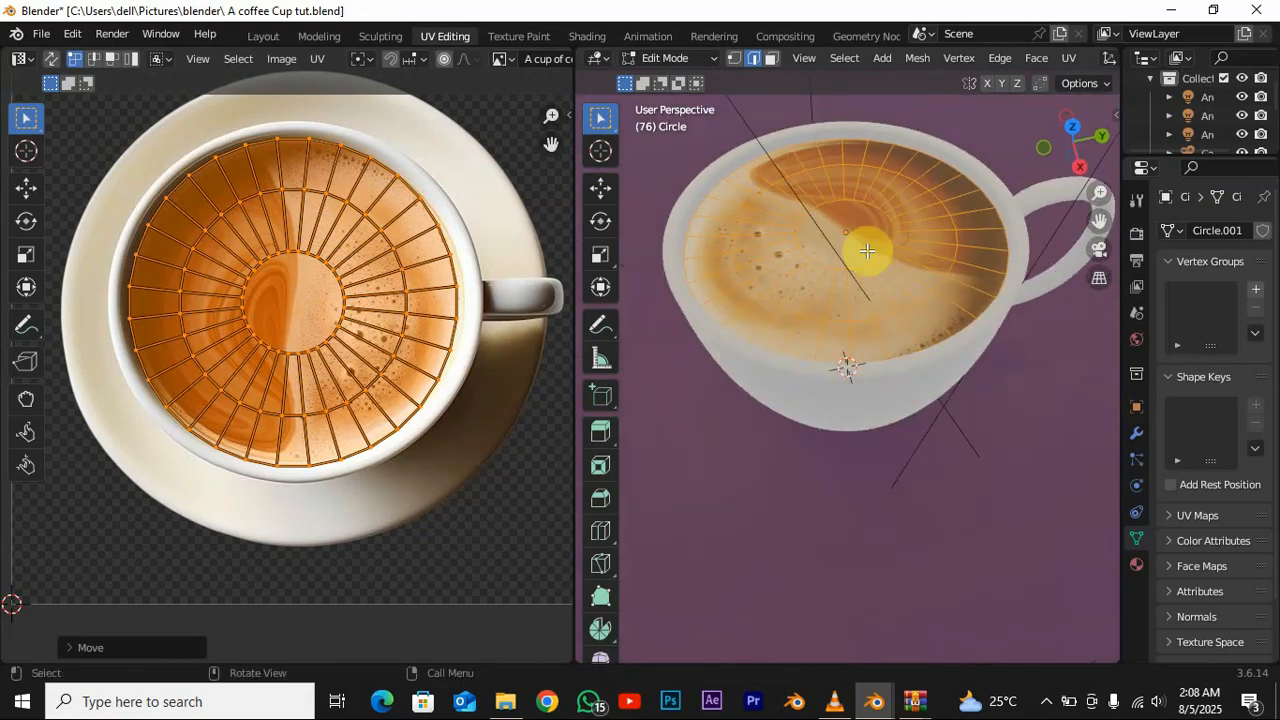
click(264, 36)
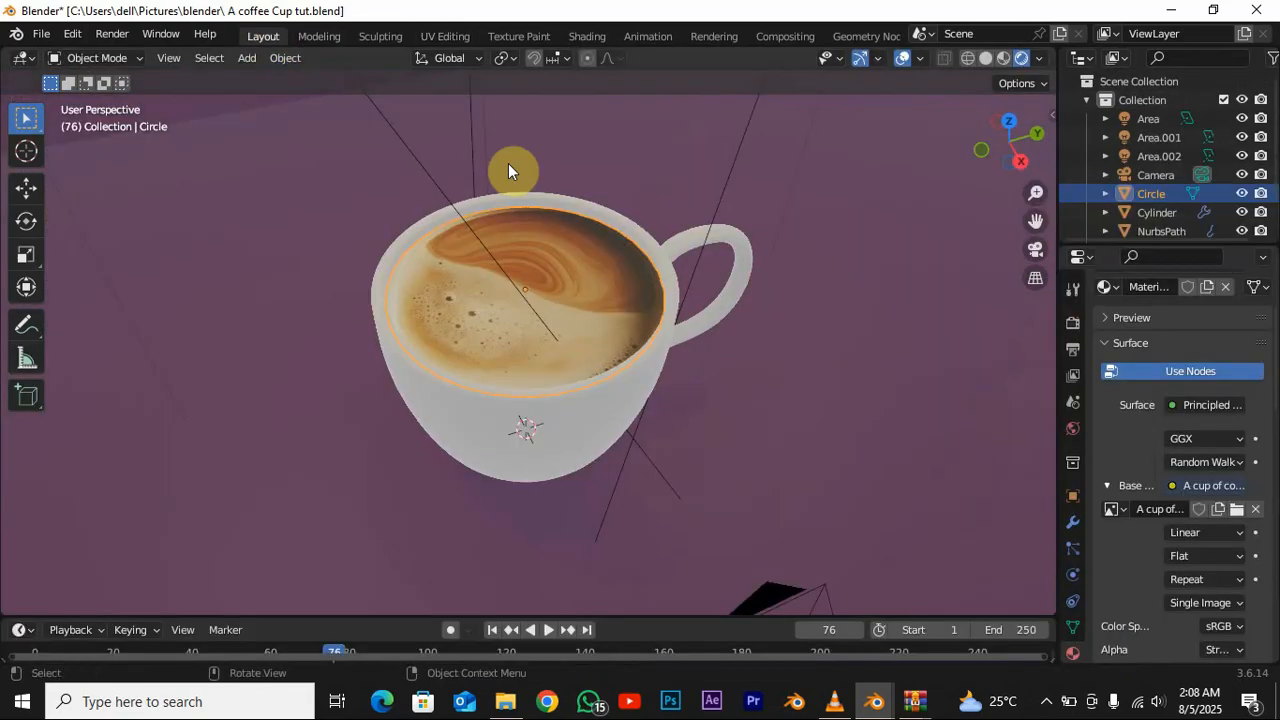
middle_drag(459, 438, 609, 388)
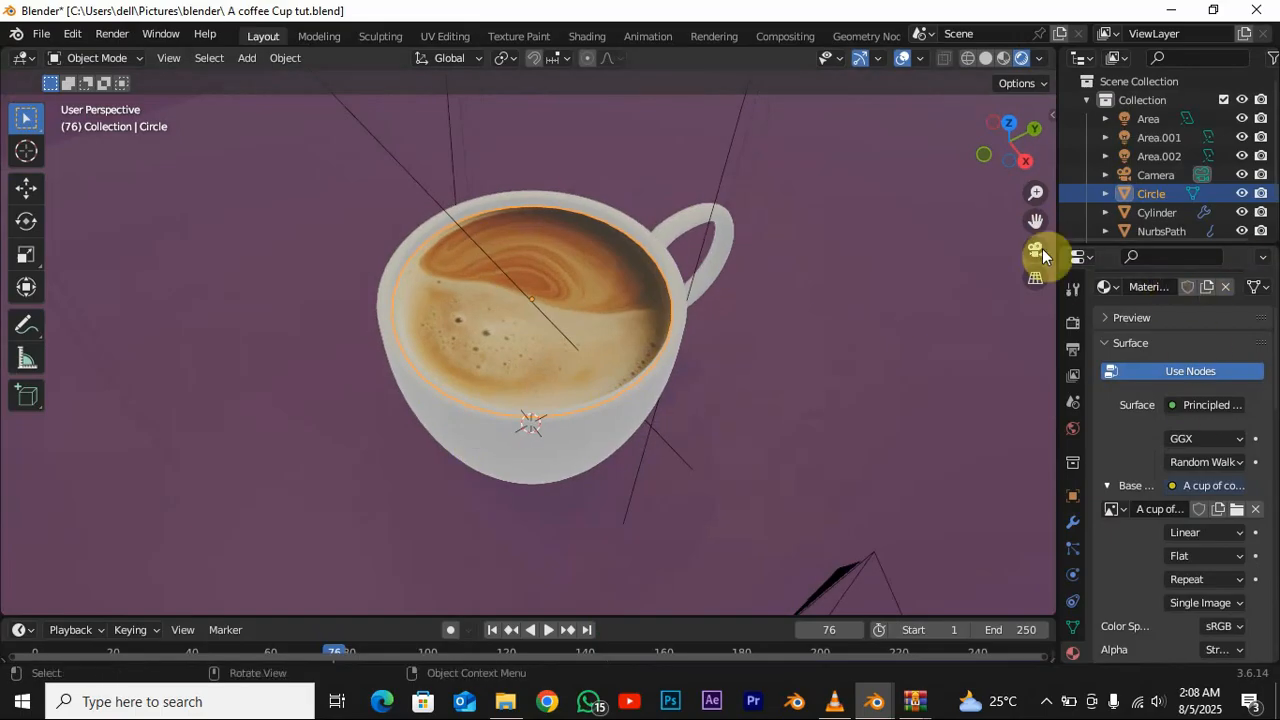
click(1073, 323)
scroll(1178, 315, up, 4)
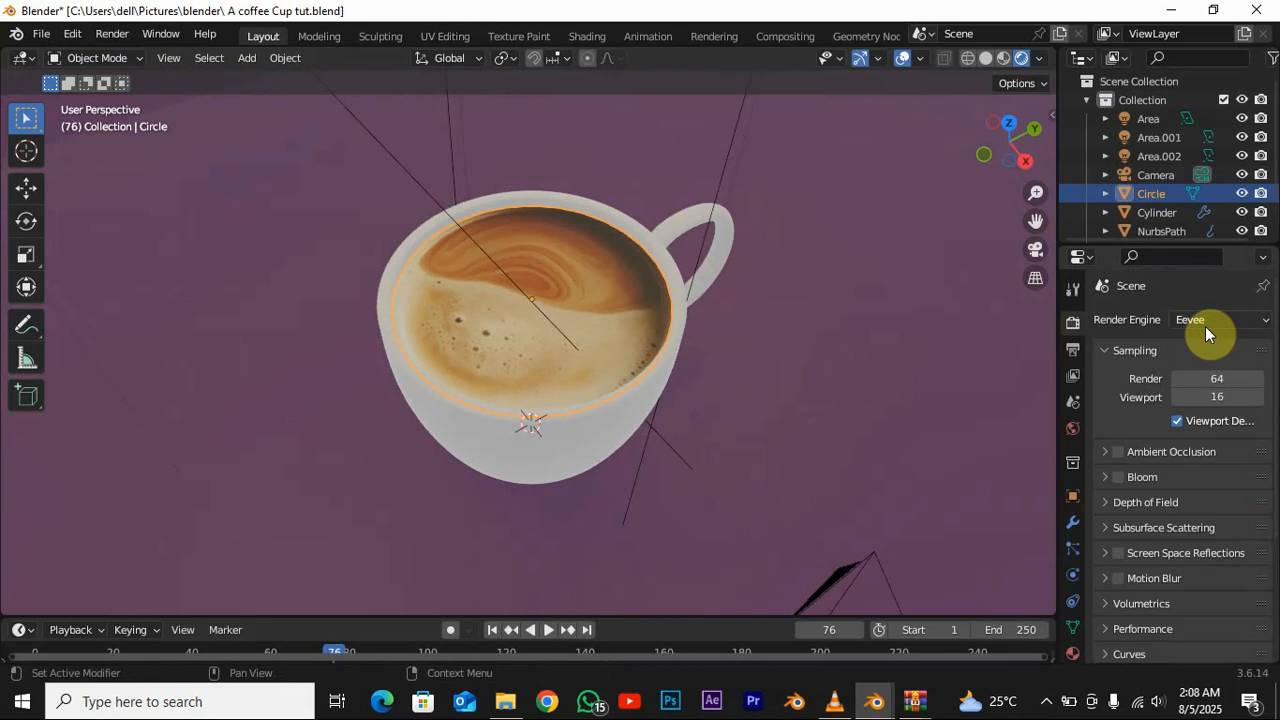
click(1205, 326)
click(1199, 389)
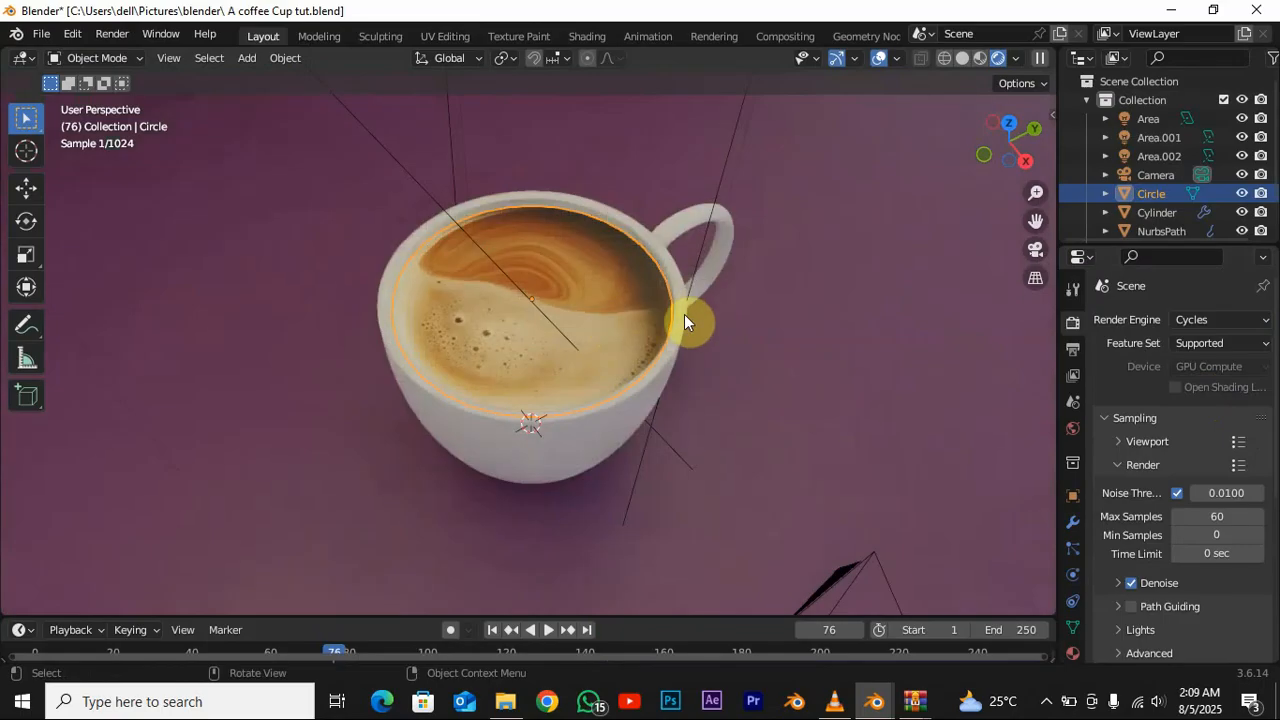
middle_drag(769, 336, 675, 393)
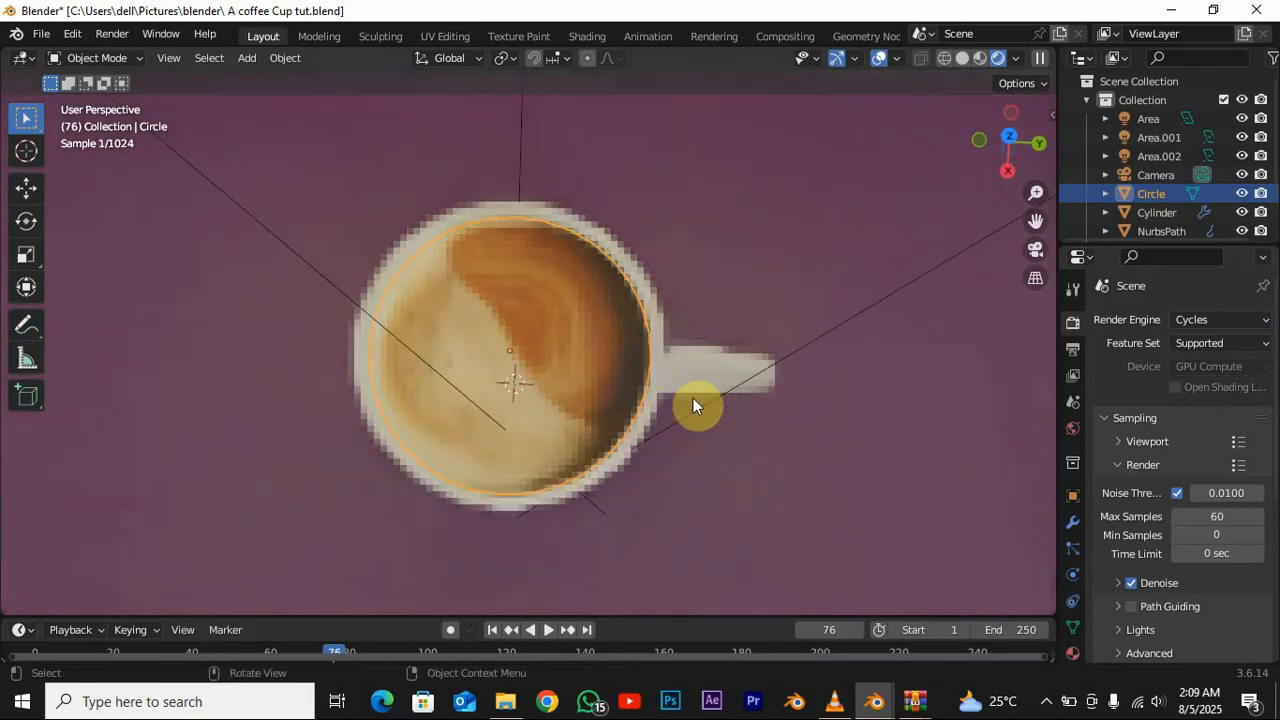
- Lock the camera to the view, orbit it to look down into the cup, and set the render resolution X to 1101 px
click(1036, 250)
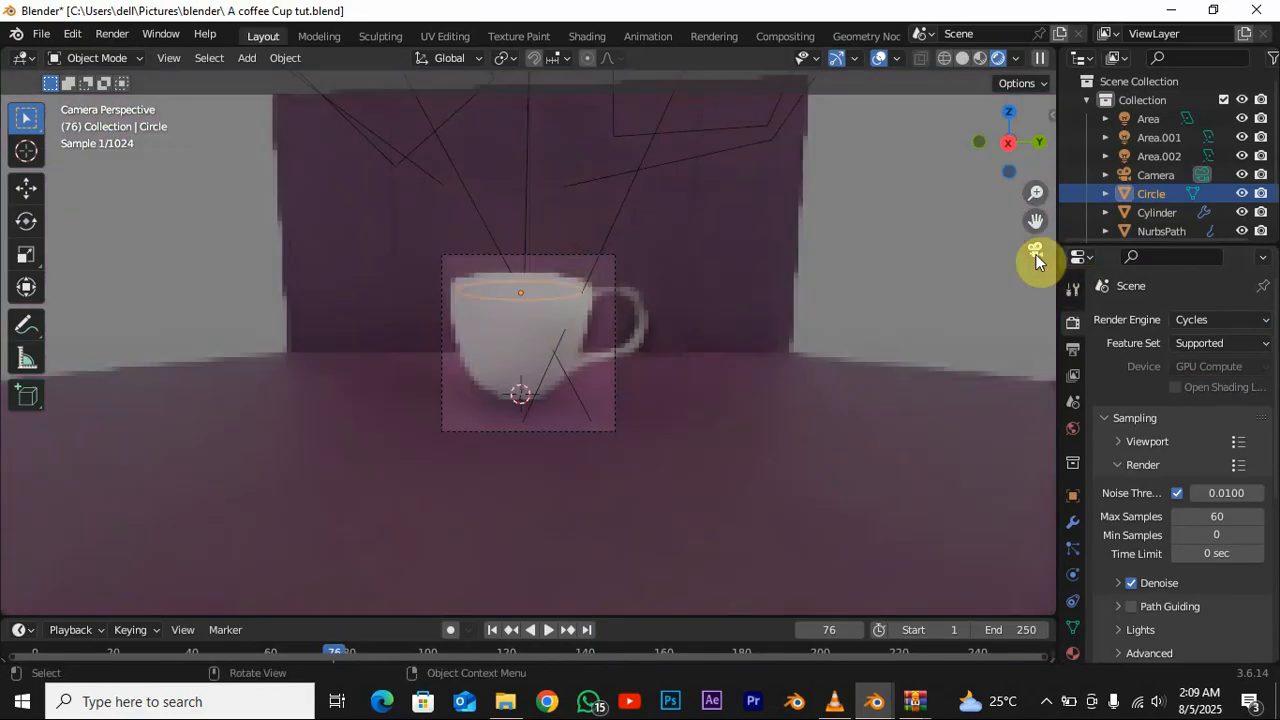
click(558, 254)
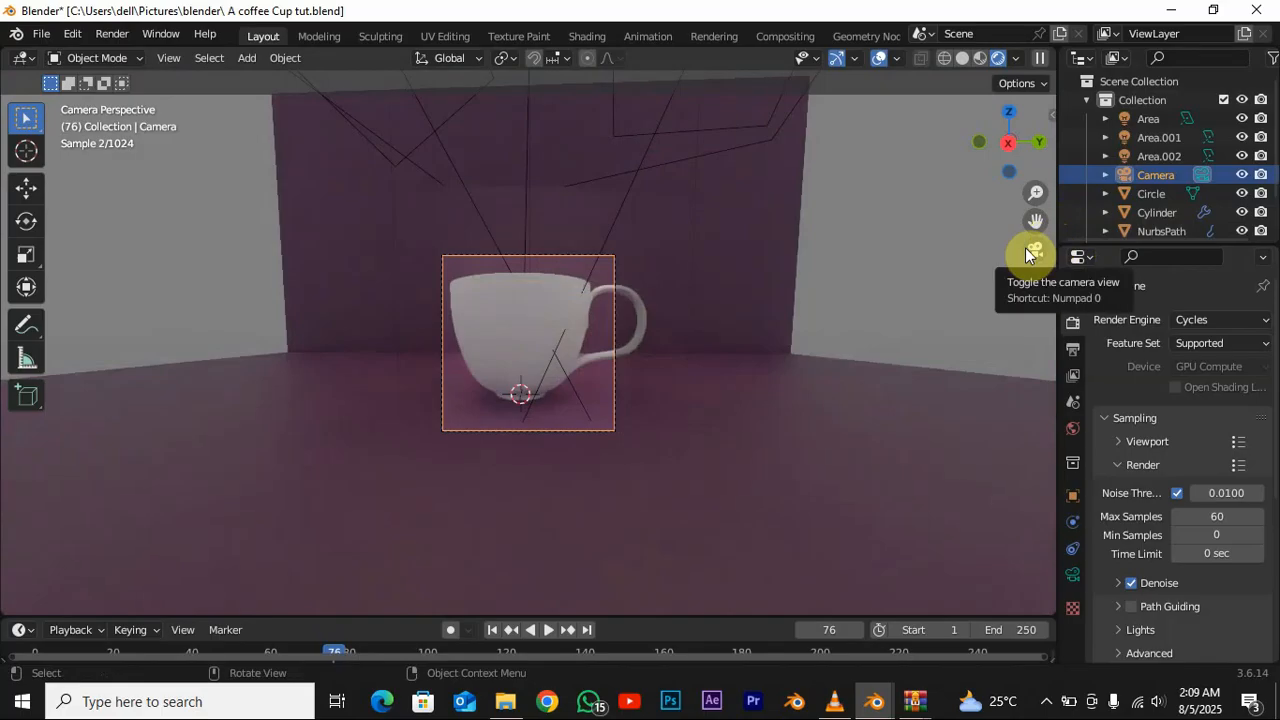
key(n)
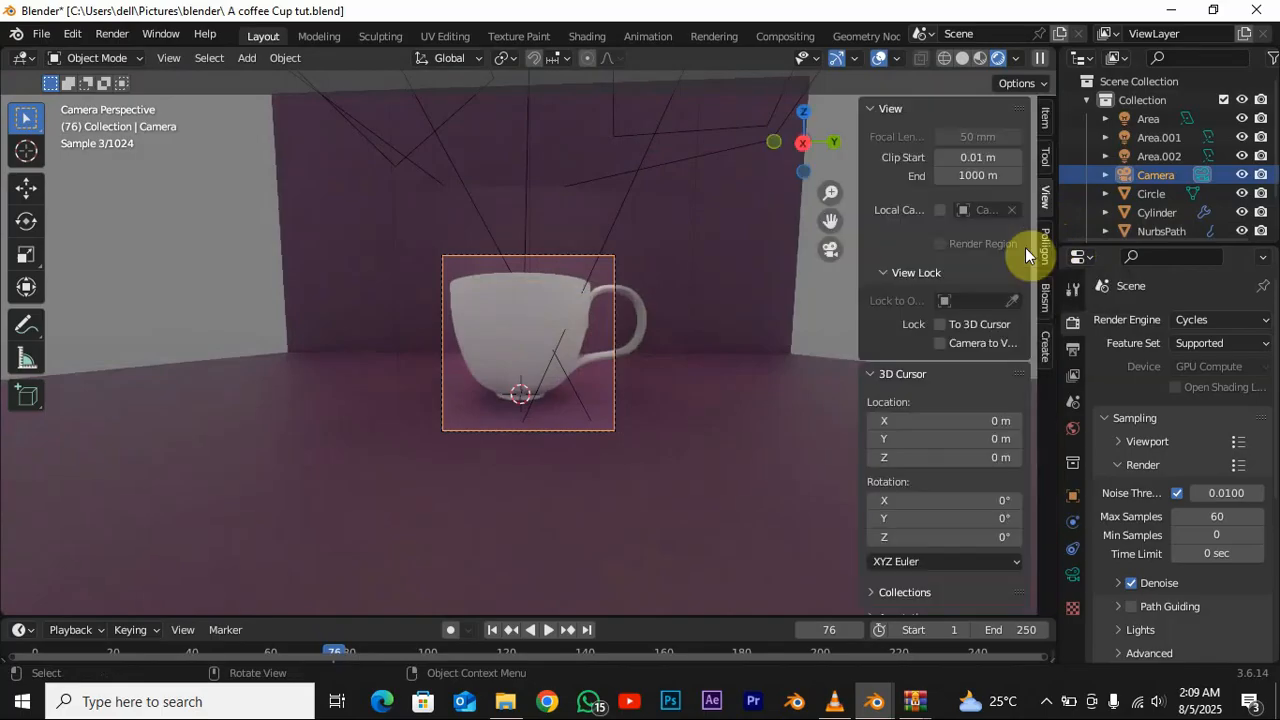
click(940, 343)
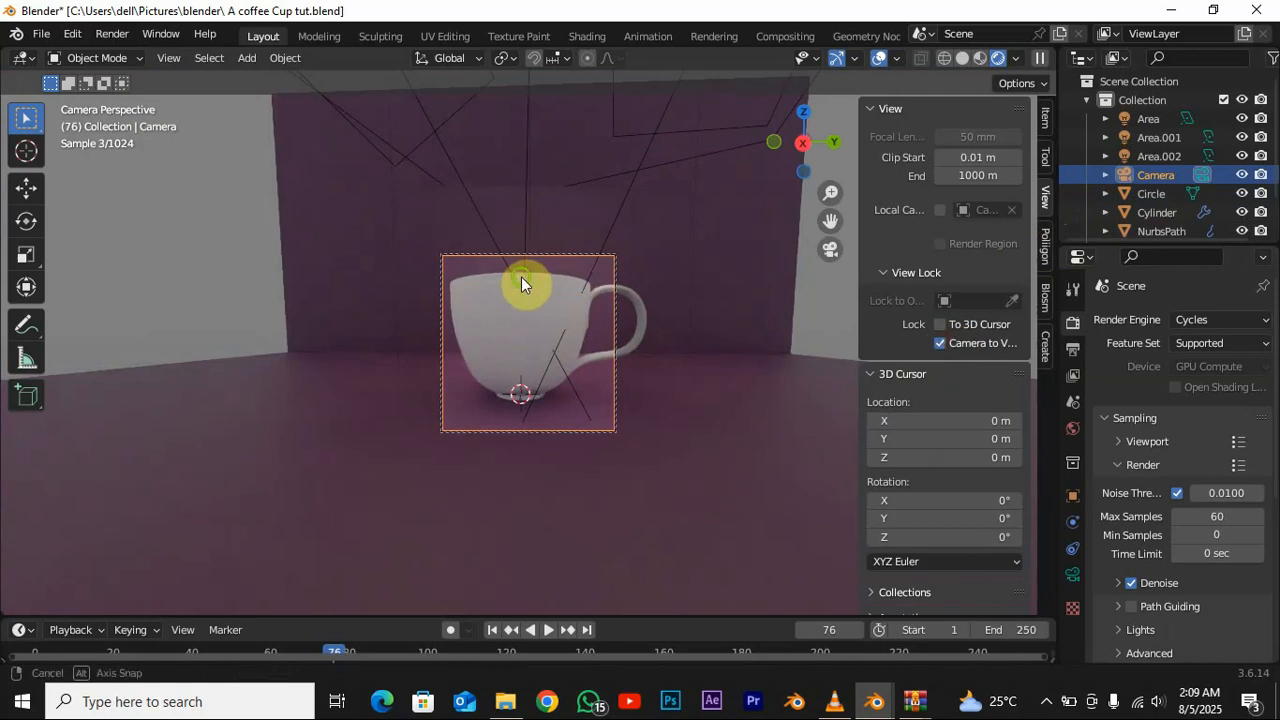
middle_drag(521, 277, 548, 426)
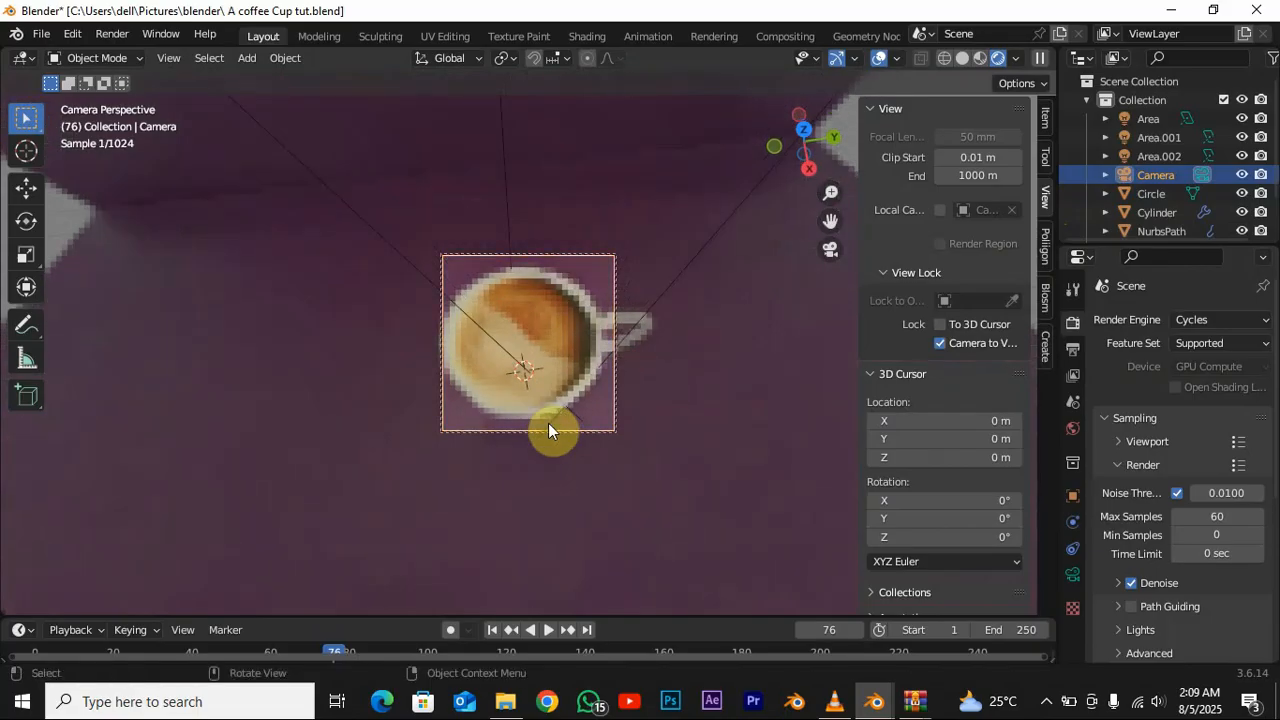
click(1072, 352)
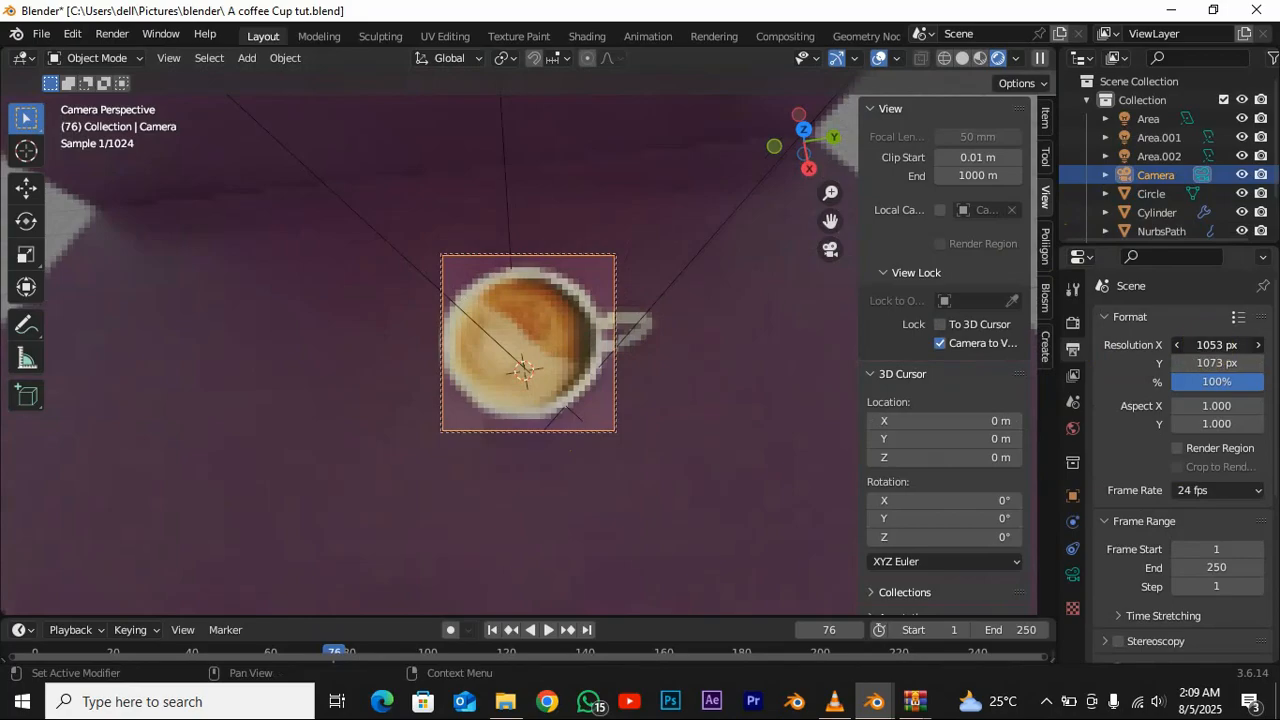
mouse_move(1217, 344)
mouse_down()
mouse_move(1274, 344)
mouse_move(1222, 344)
mouse_move(1240, 344)
mouse_up()
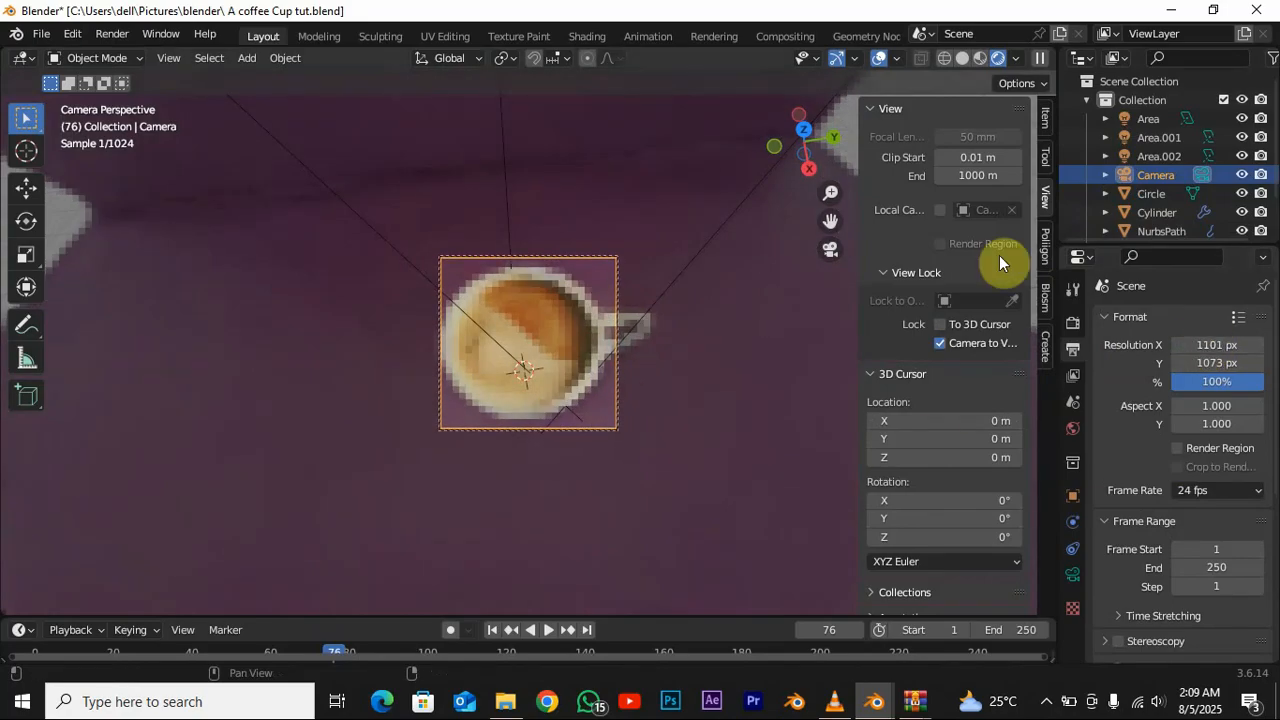
- Try adjusting the camera's focal length and moving the camera closer to the cup
click(1073, 577)
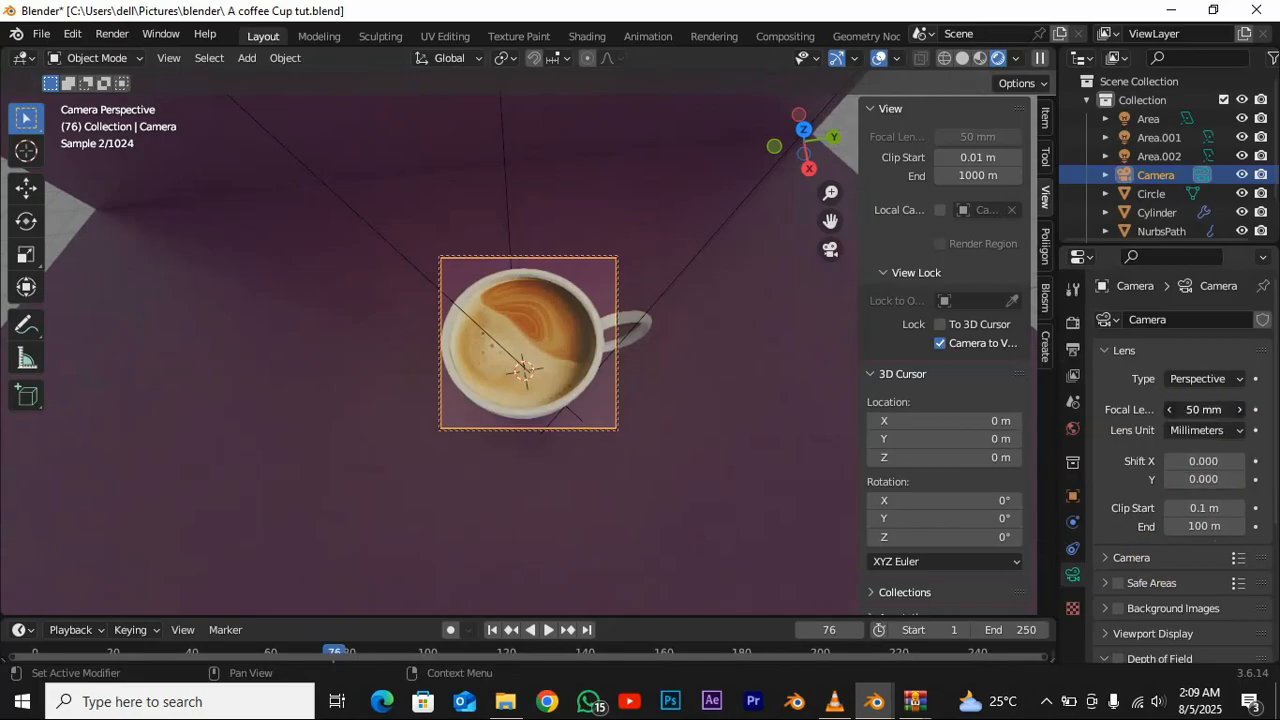
drag(1204, 409, 1170, 415)
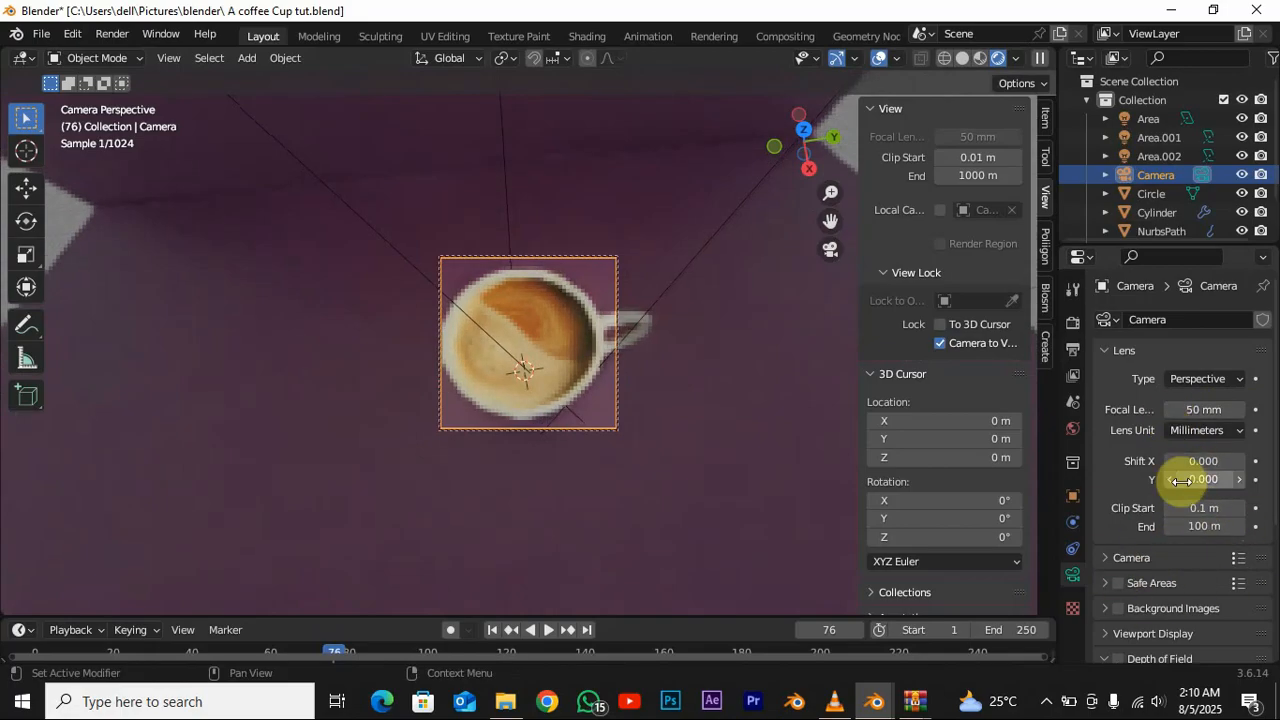
click(1143, 655)
scroll(1142, 604, down, 2)
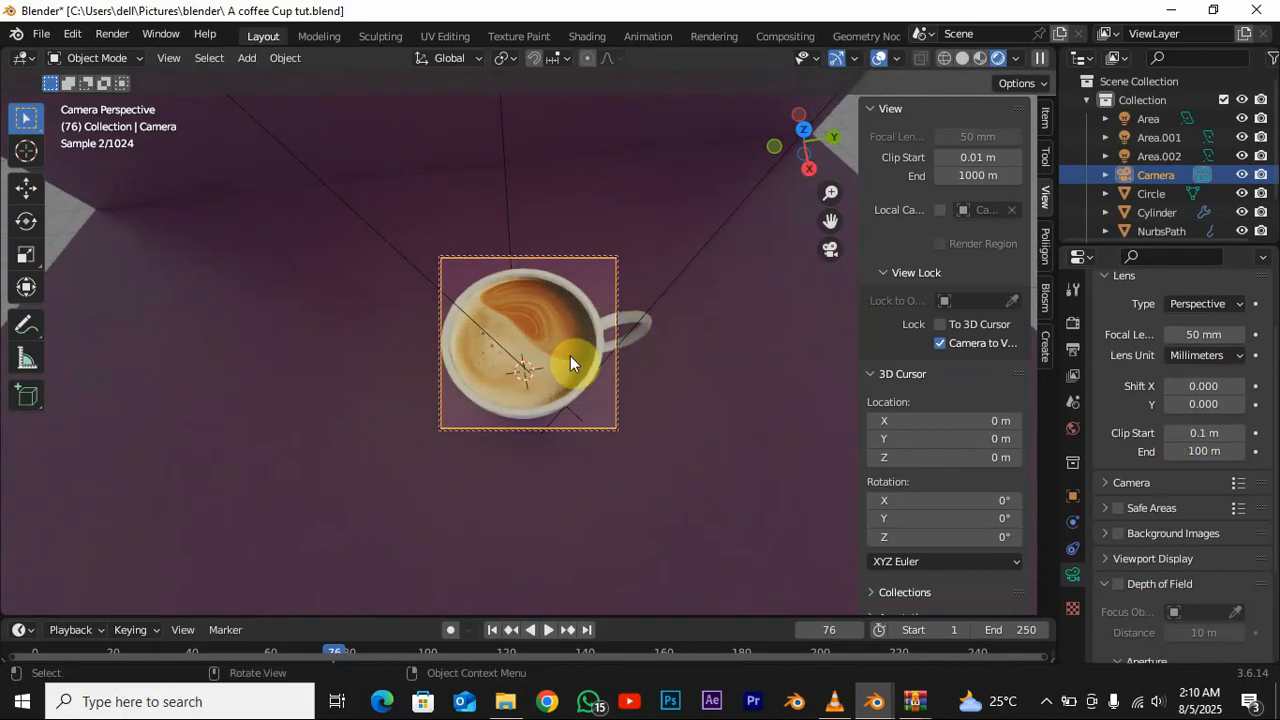
scroll(574, 371, up, 1)
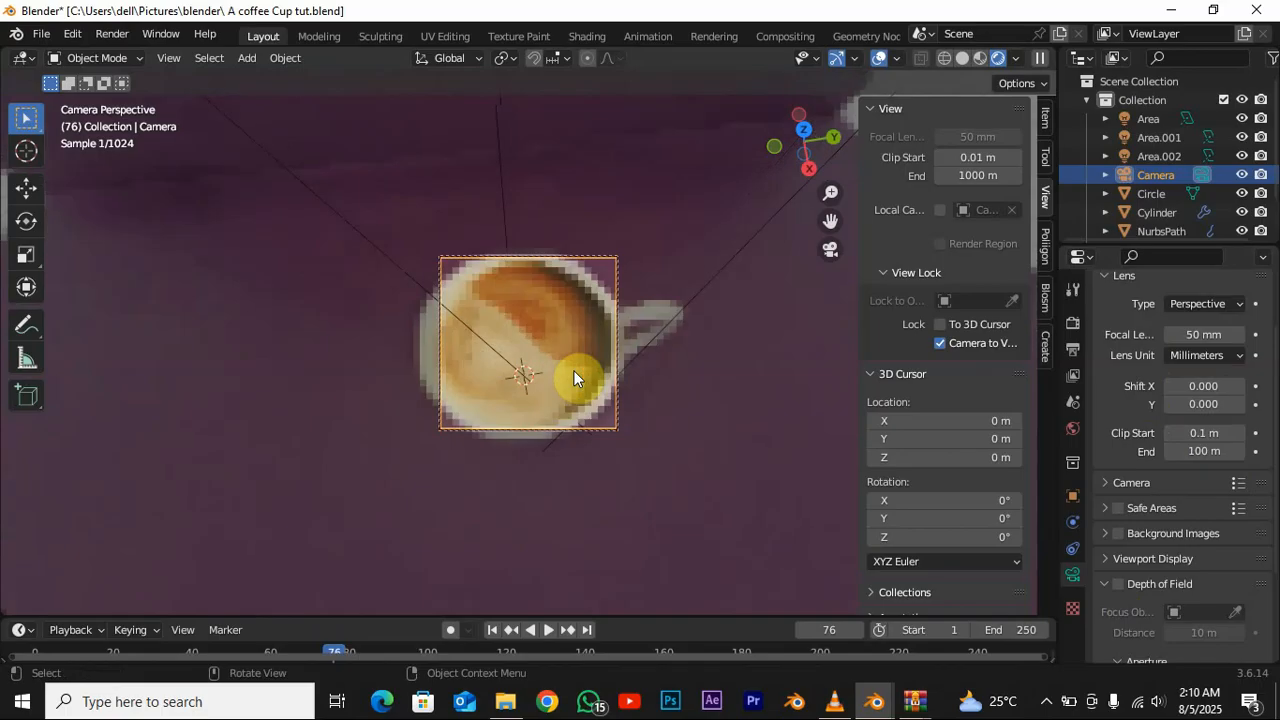
scroll(574, 371, down, 1)
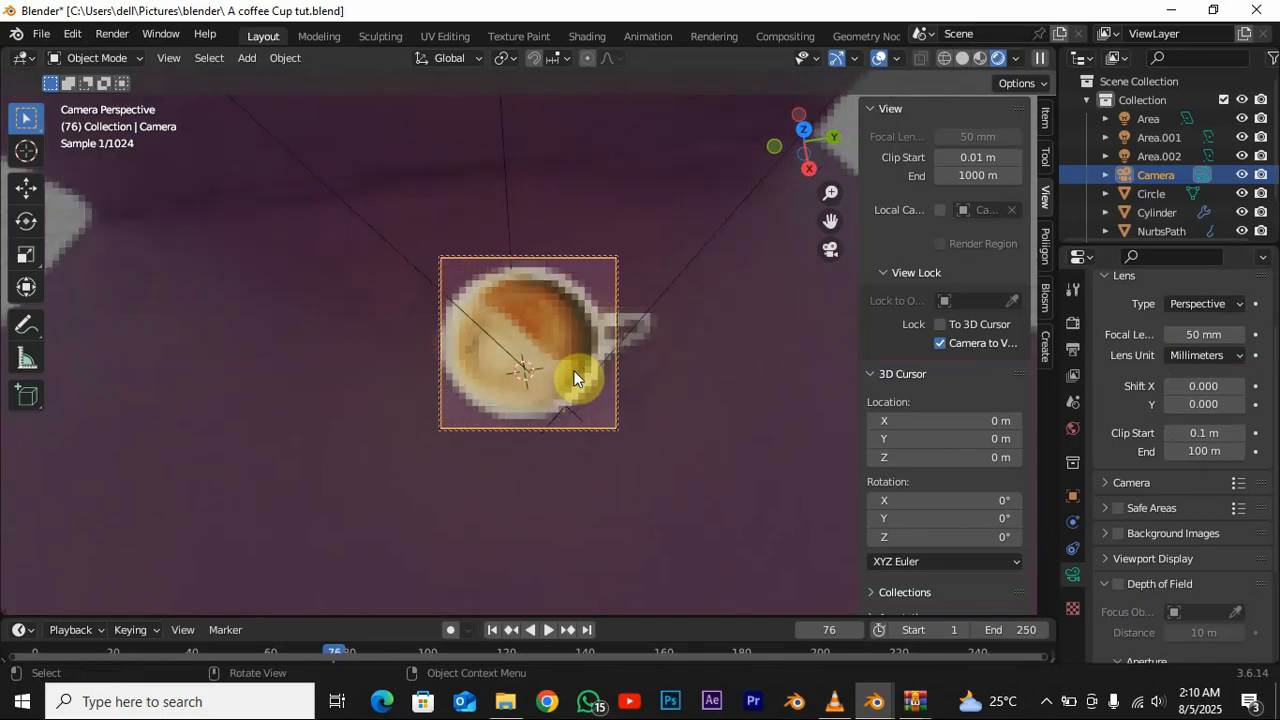
- Turn off Camera to View locking and hide the viewport sidebar
click(582, 352)
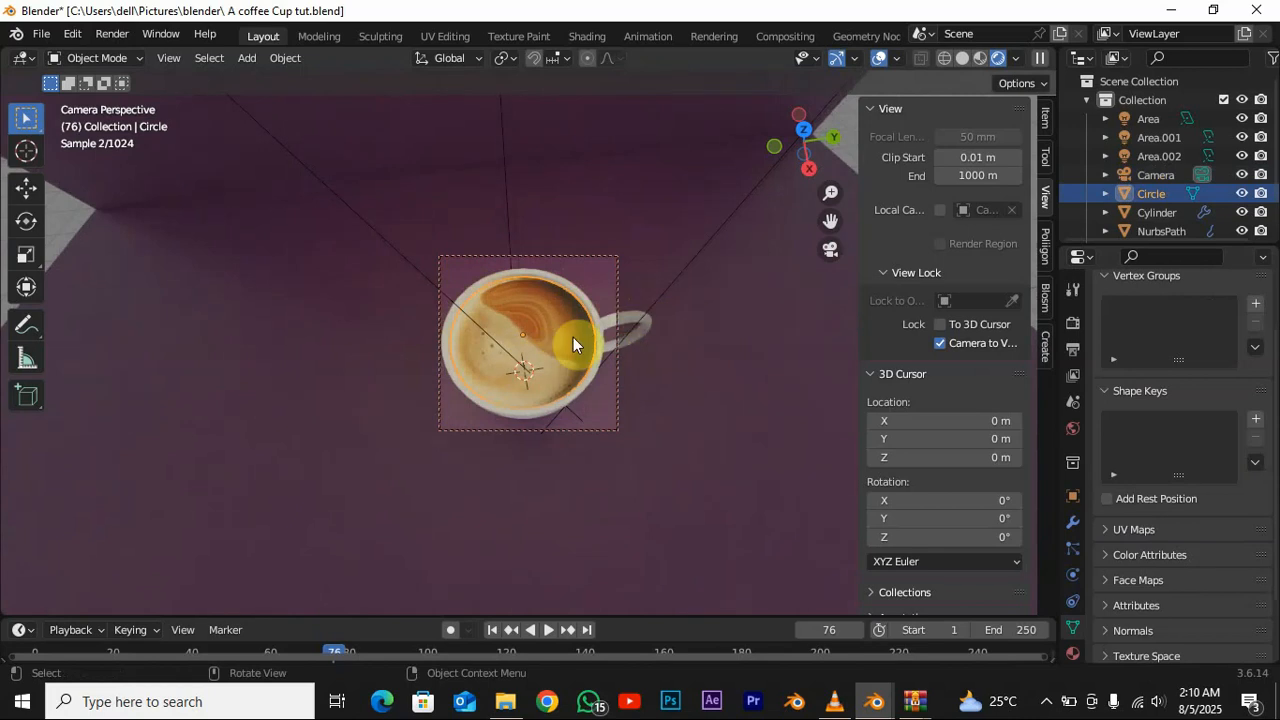
click(939, 343)
key(n)
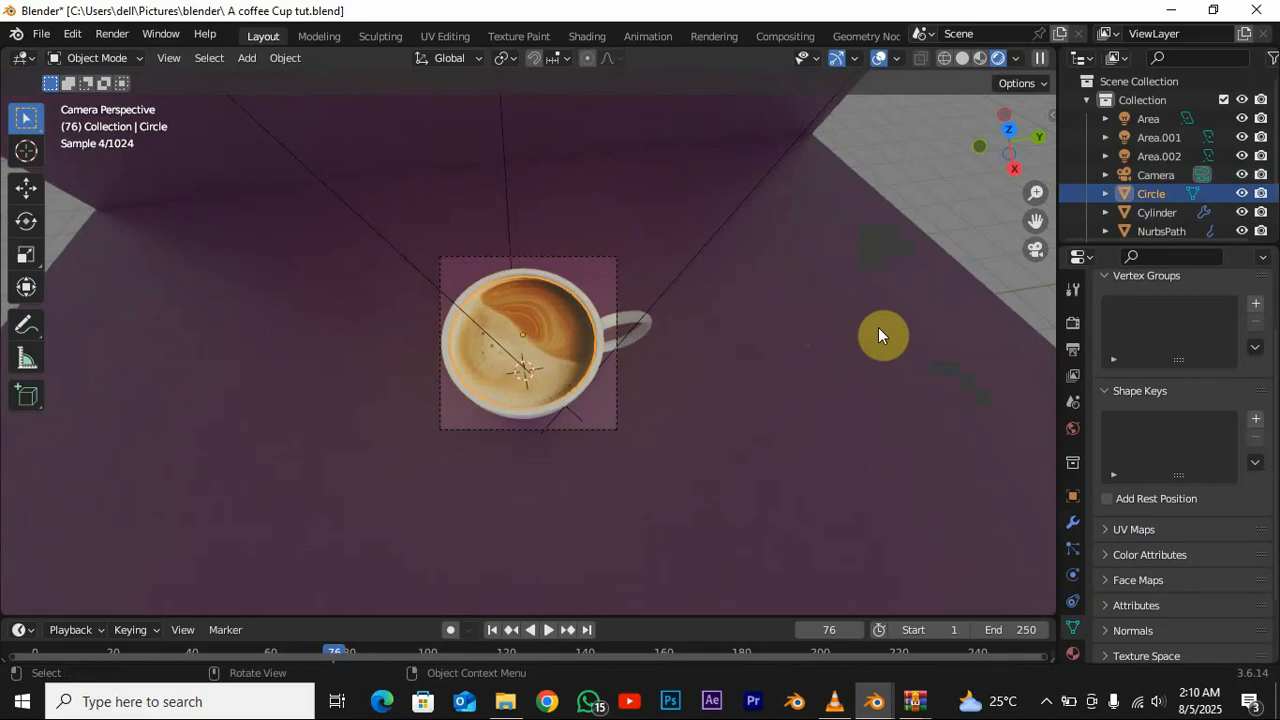
- Render the coffee cup from the camera and zoom out to check the whole image
key(F12)
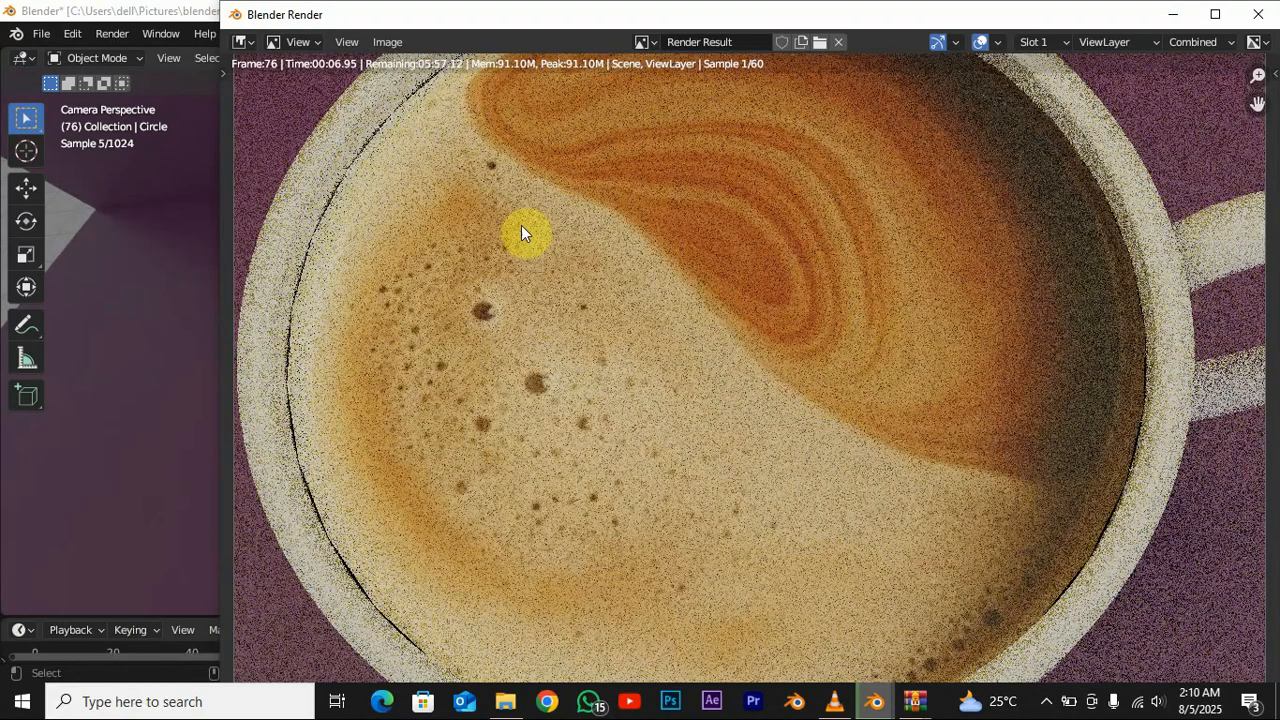
scroll(794, 340, down, 2)
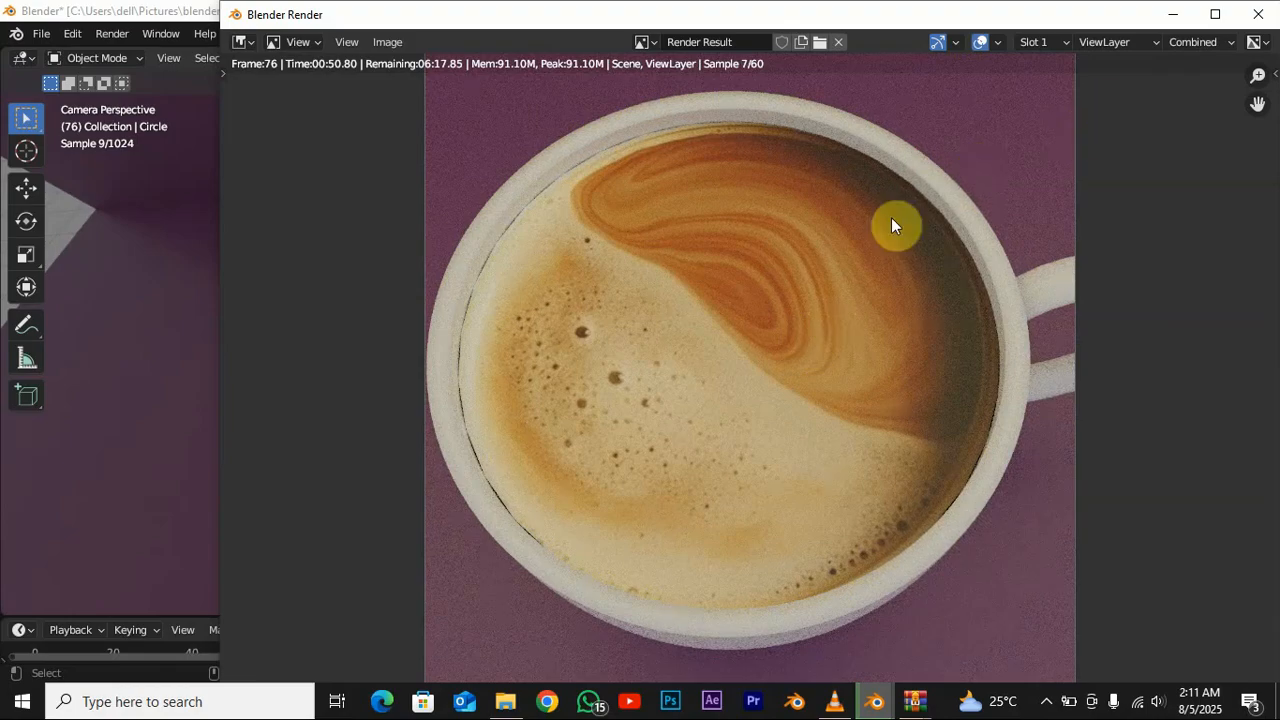
click(1260, 15)
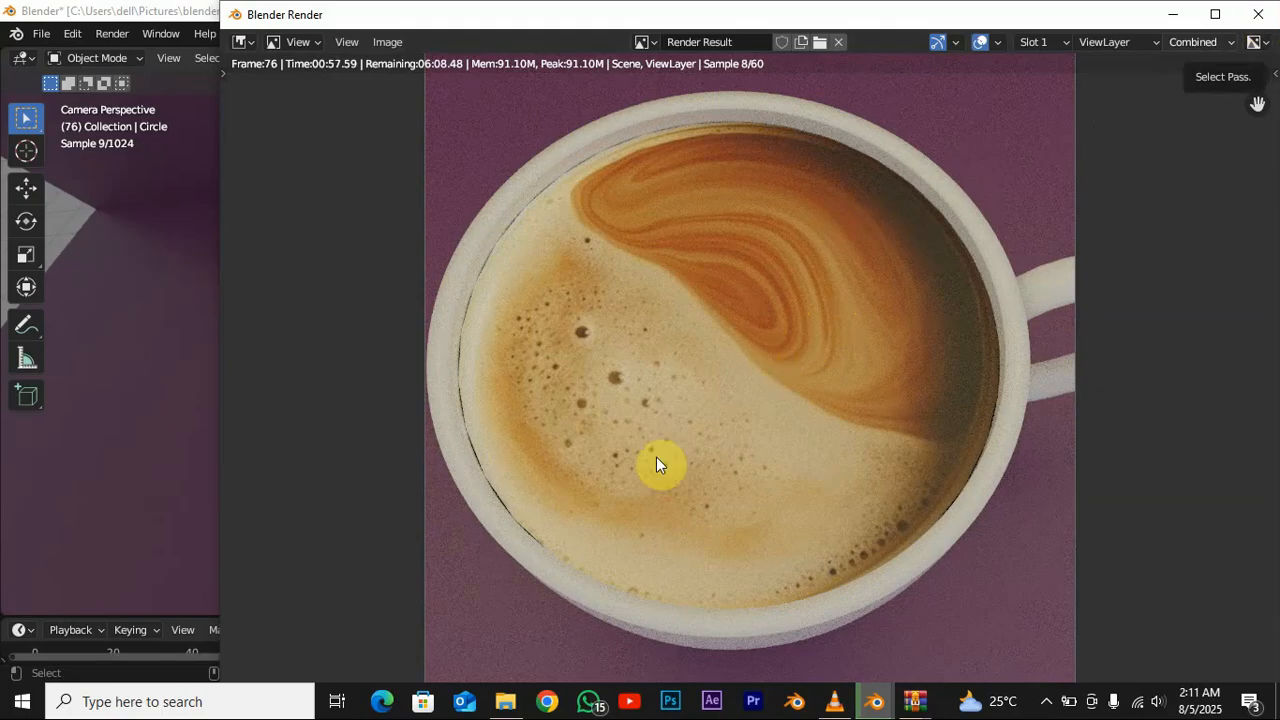
- Switch to the other Blender window with the wood cube and look through its camera
mouse_move(873, 699)
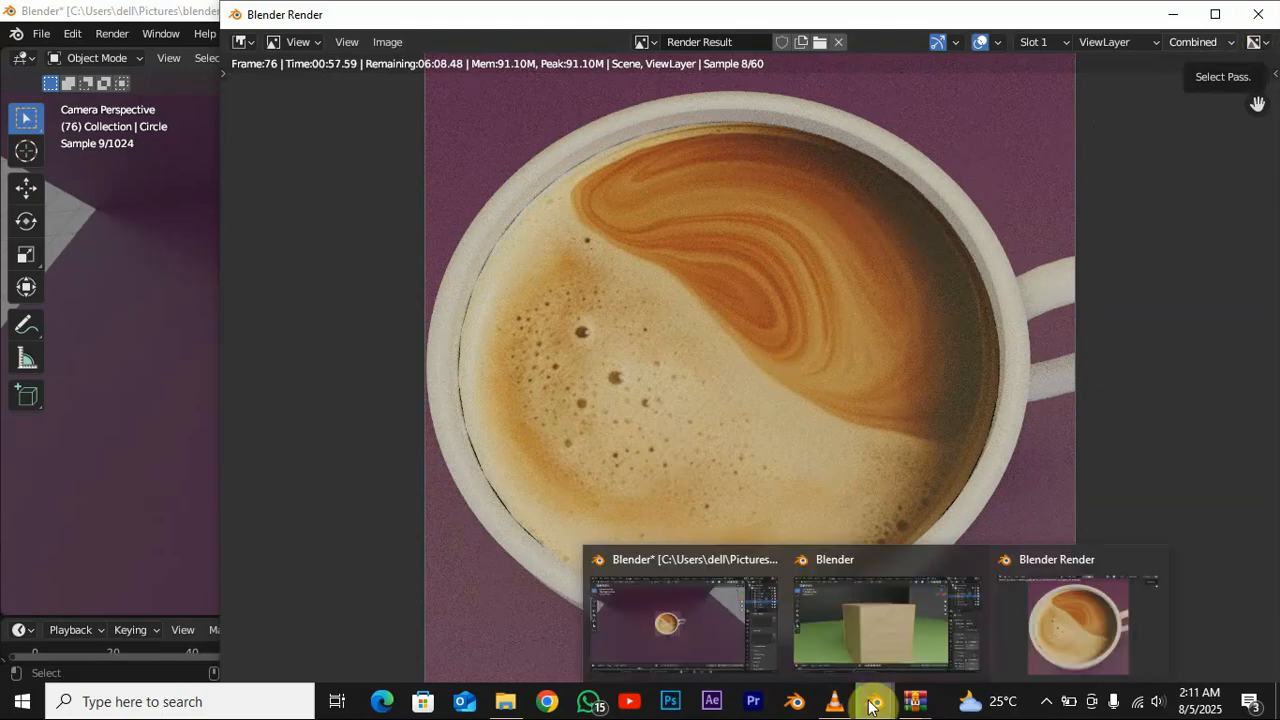
click(874, 630)
middle_drag(668, 275, 700, 352)
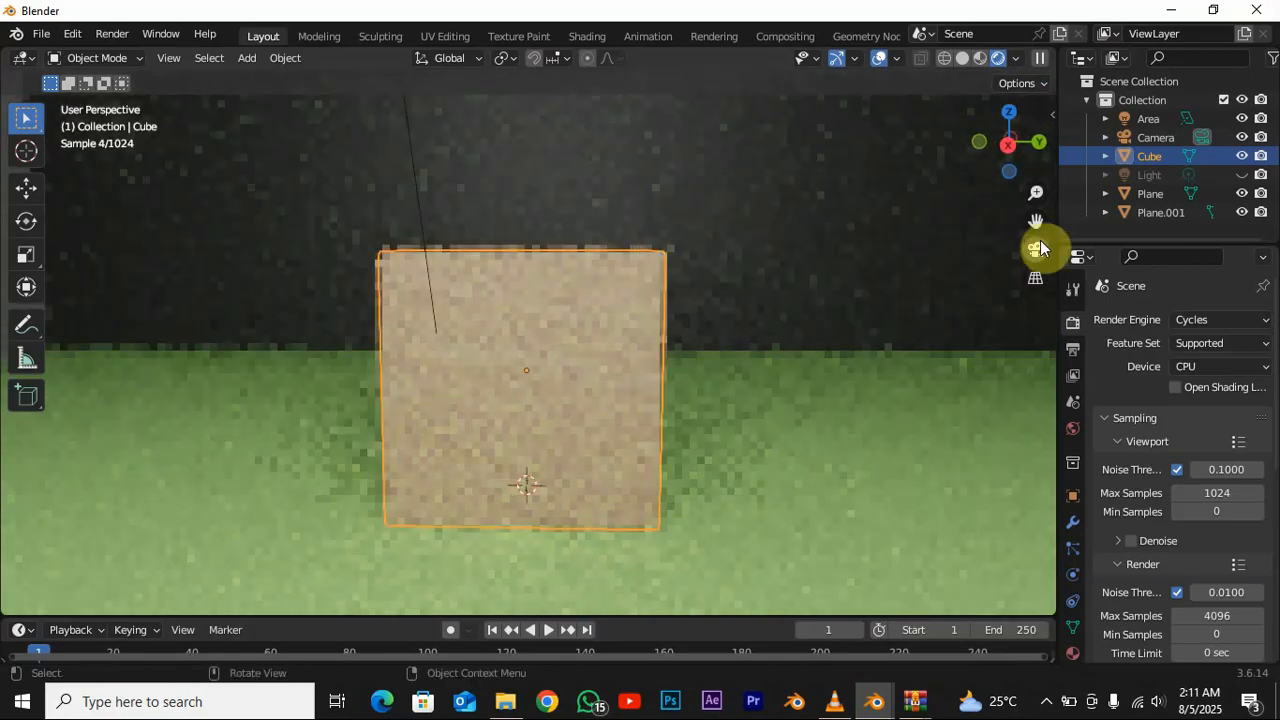
click(1037, 250)
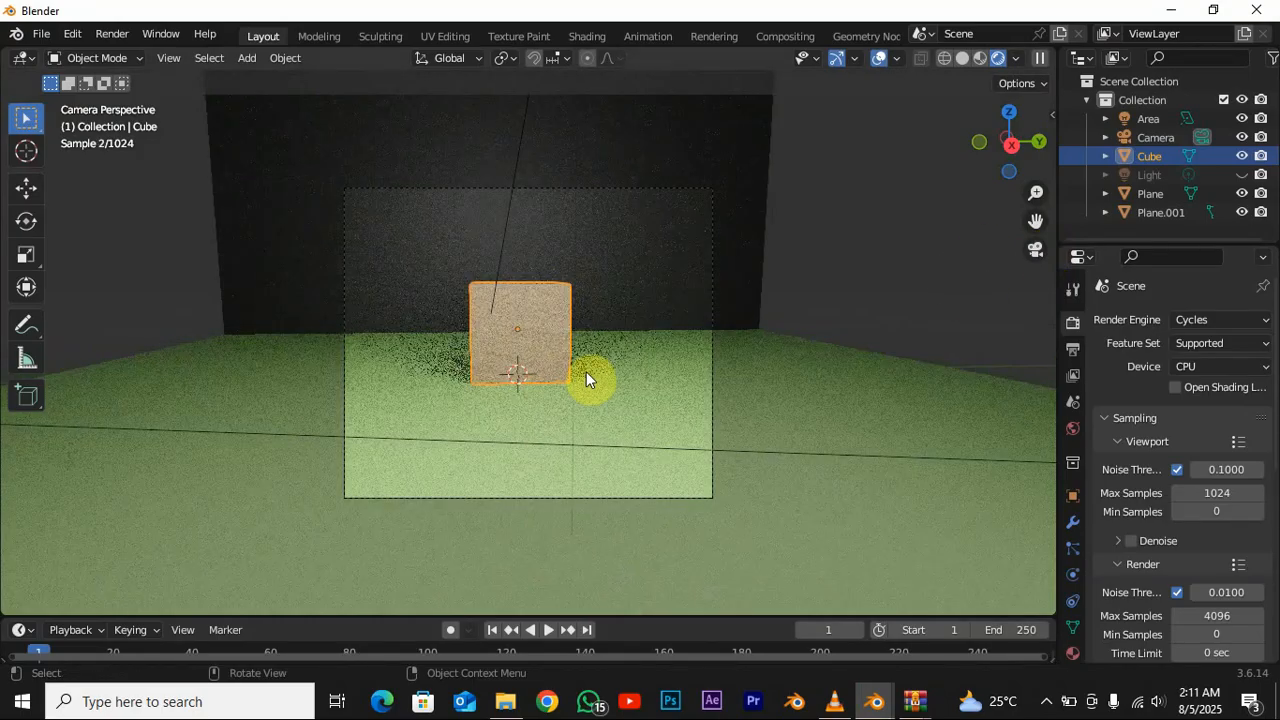
- Try to render the wood cube scene from the camera
click(679, 185)
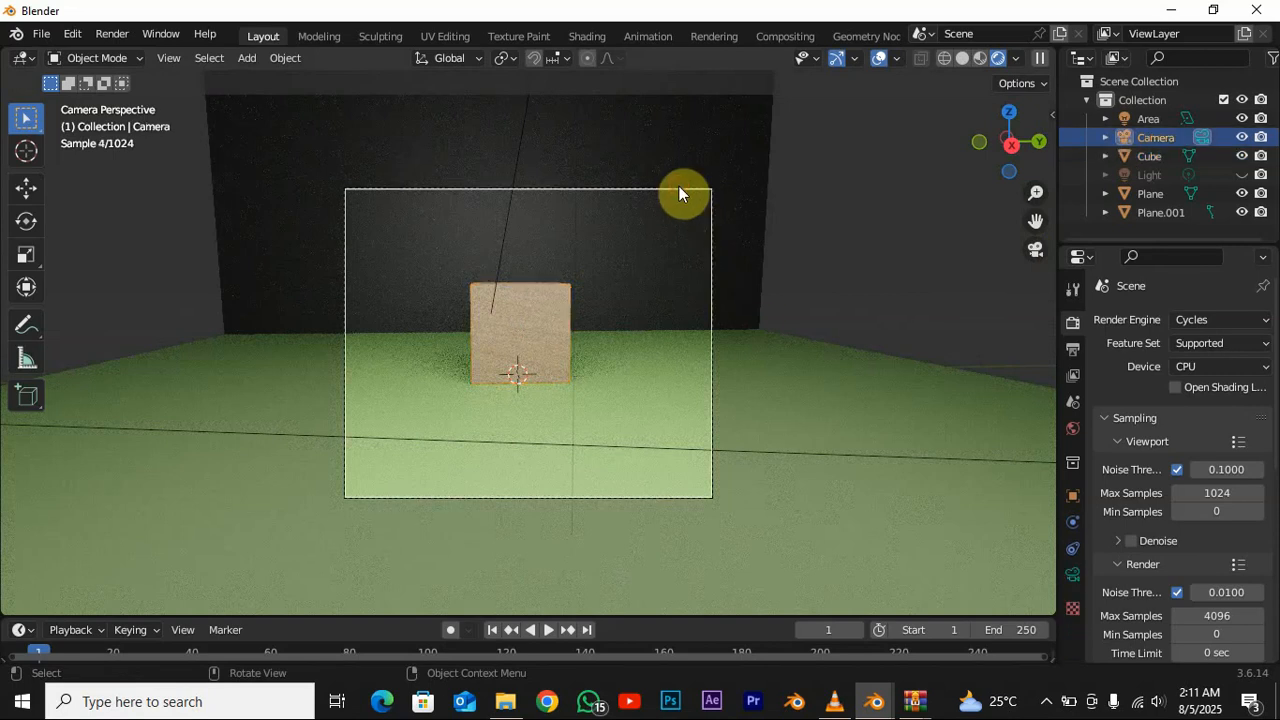
key(F12)
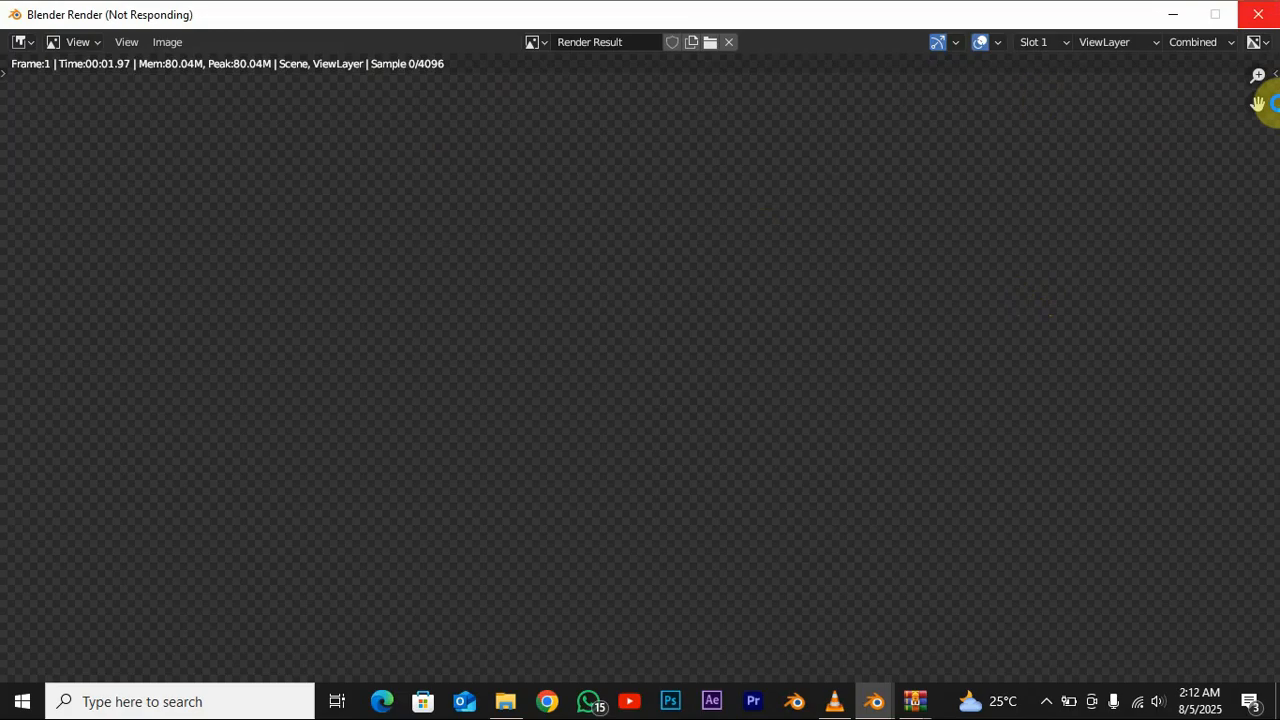
click(1258, 14)
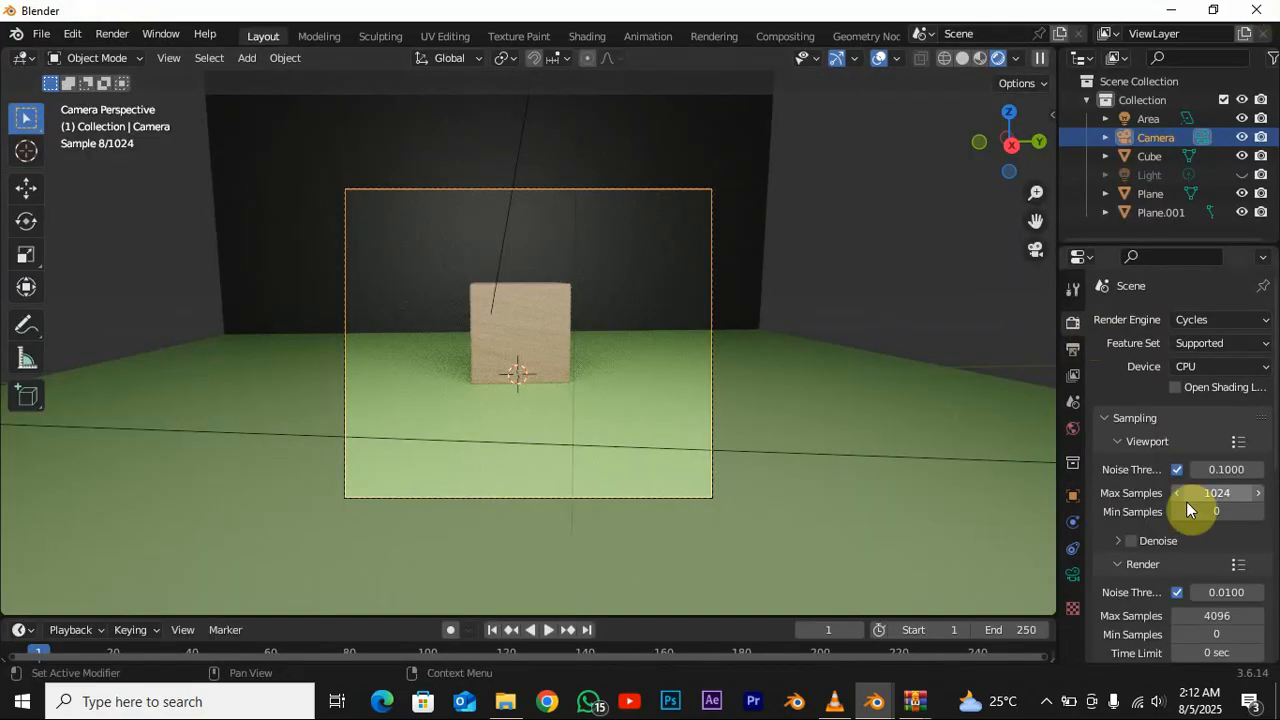
- Set the render Max Samples to 60 and render the wood cube scene
click(1231, 616)
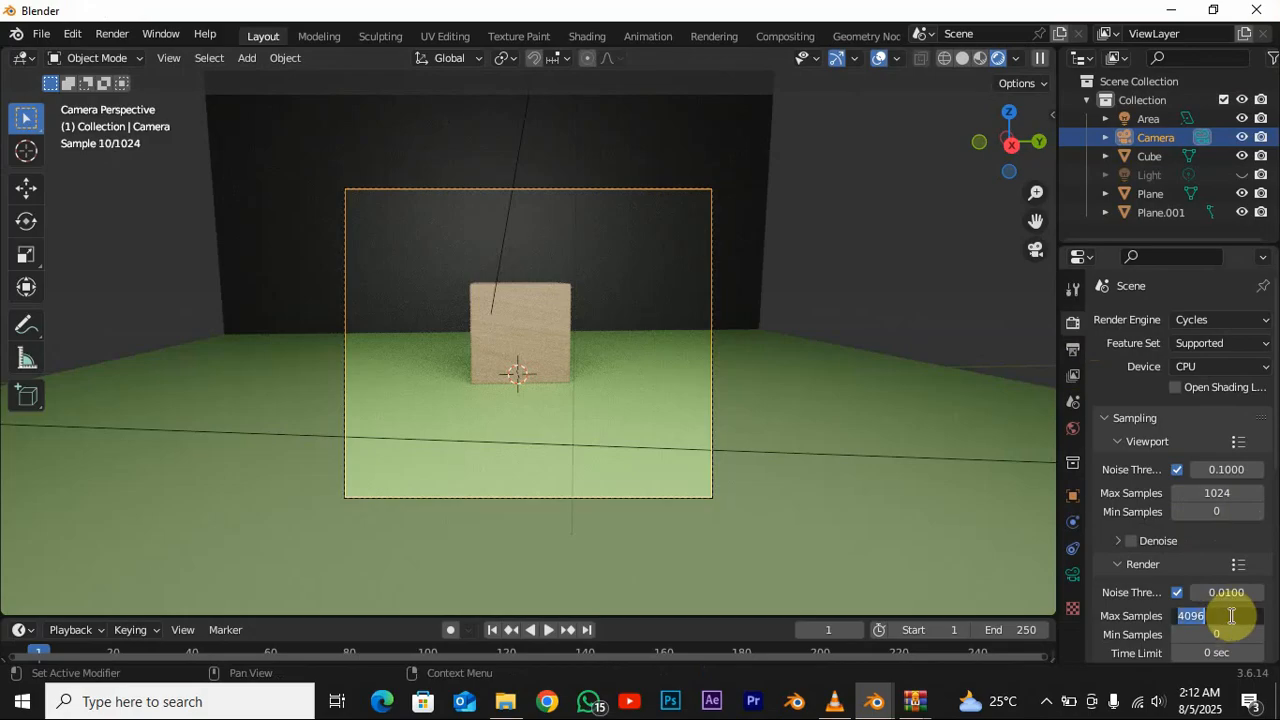
text(60)
key(Return)
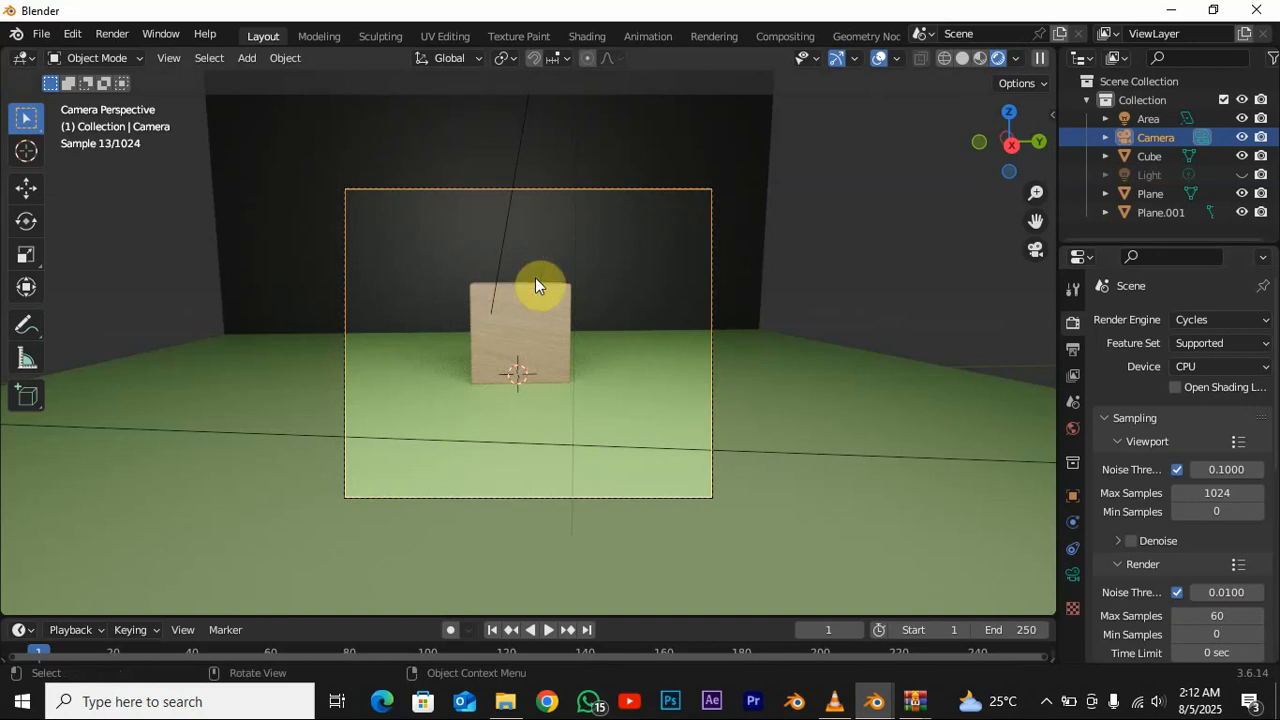
key(F12)
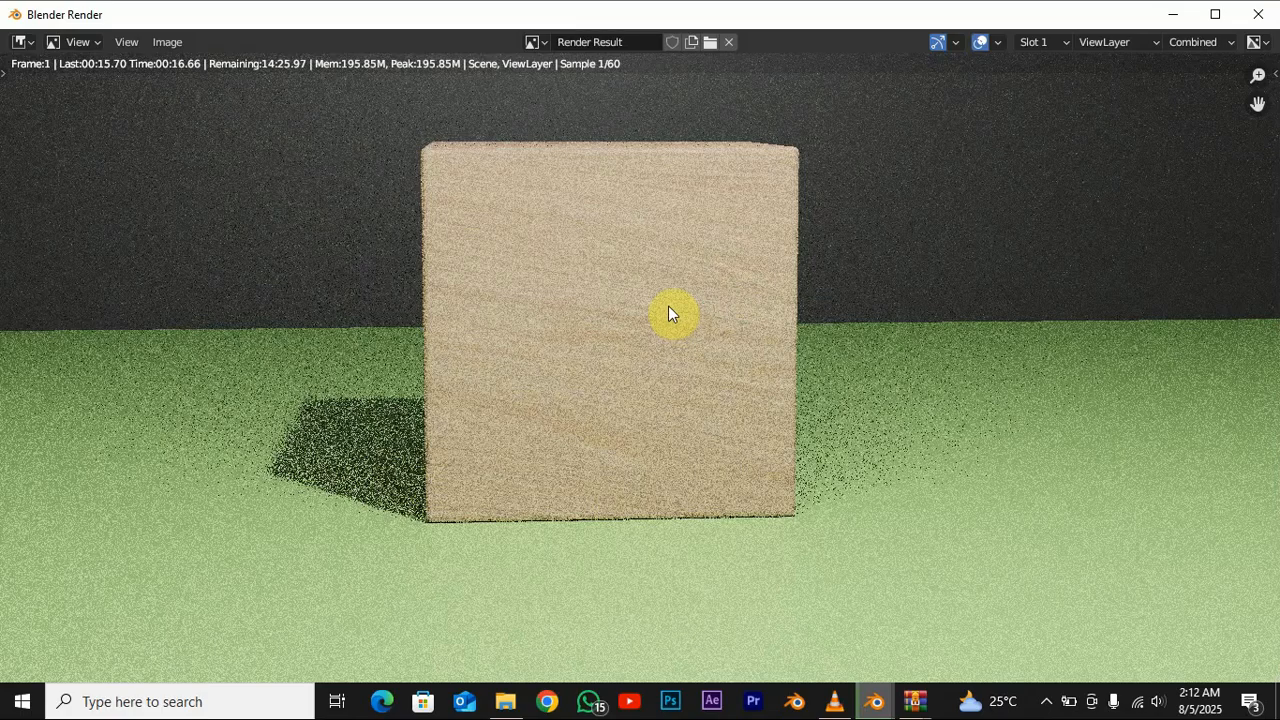
scroll(671, 309, down, 1)
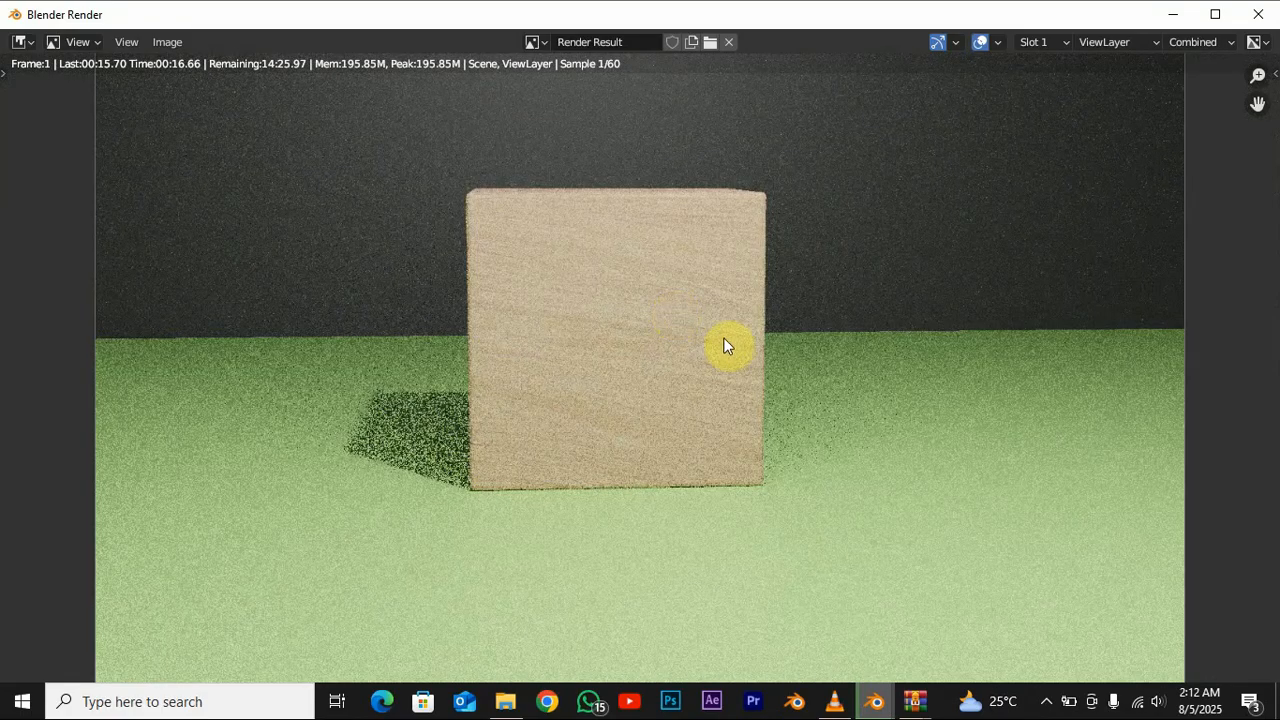
mouse_move(726, 346)
middle_down()
mouse_move(686, 314)
mouse_move(726, 322)
middle_up()
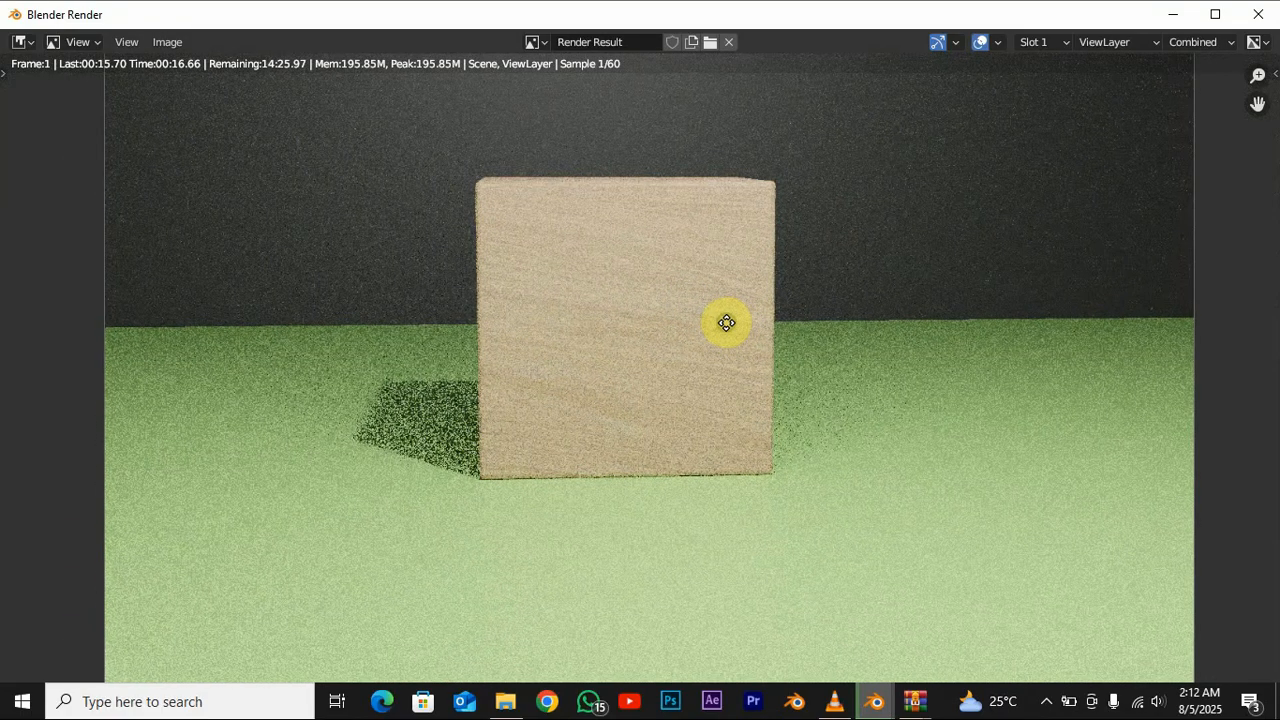